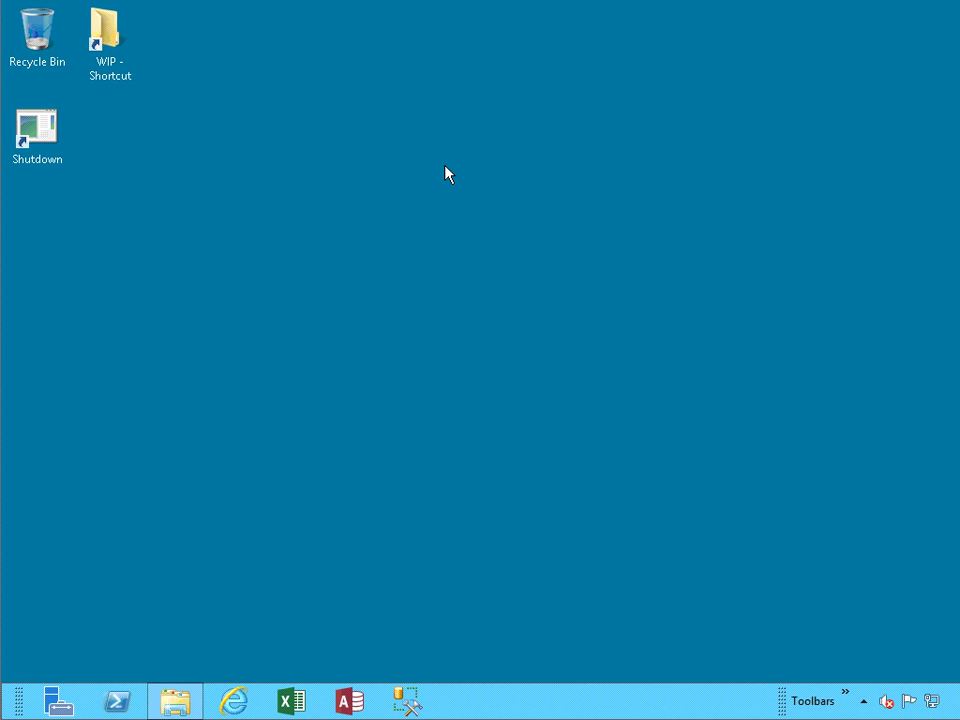
Launch Excel, create a blank Book1 workbook, and open its PowerPivot Manage window.
left_click(291, 702)
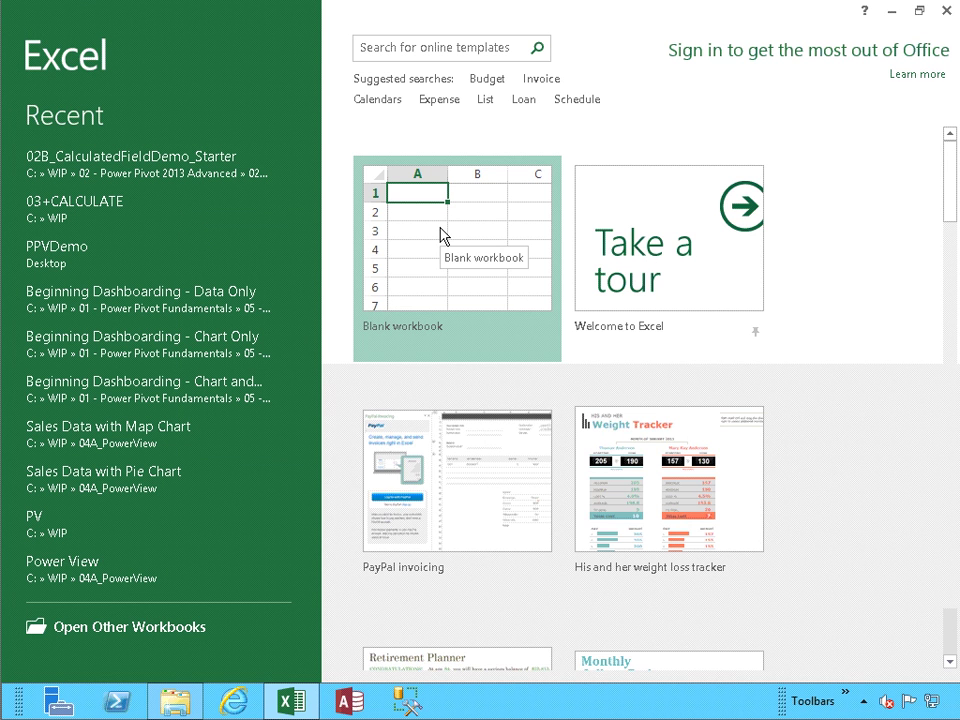
left_click(440, 224)
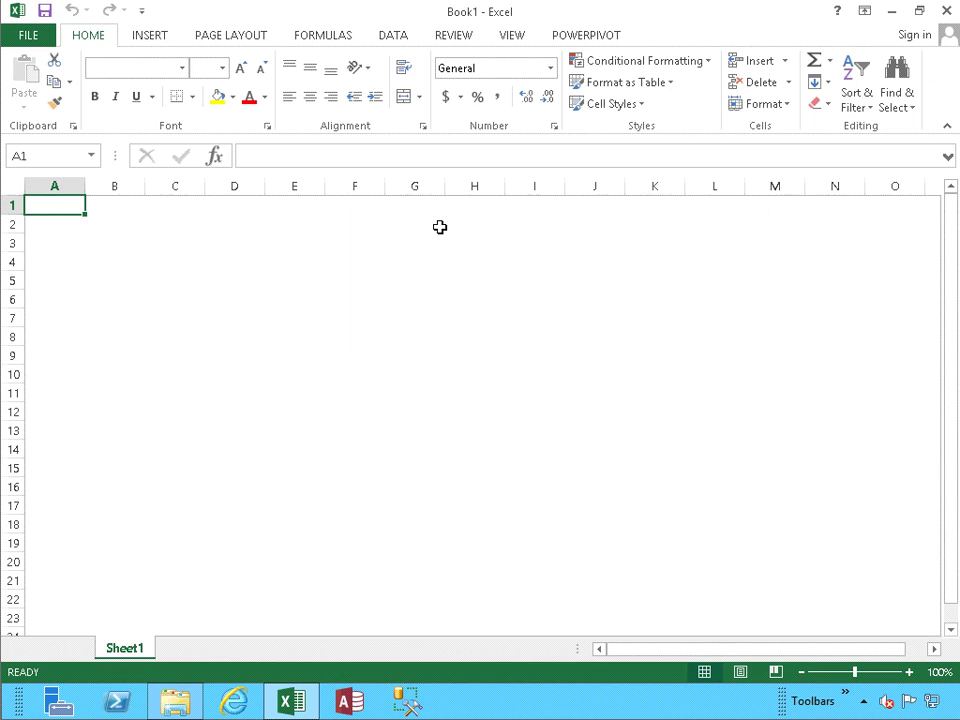
left_click(580, 36)
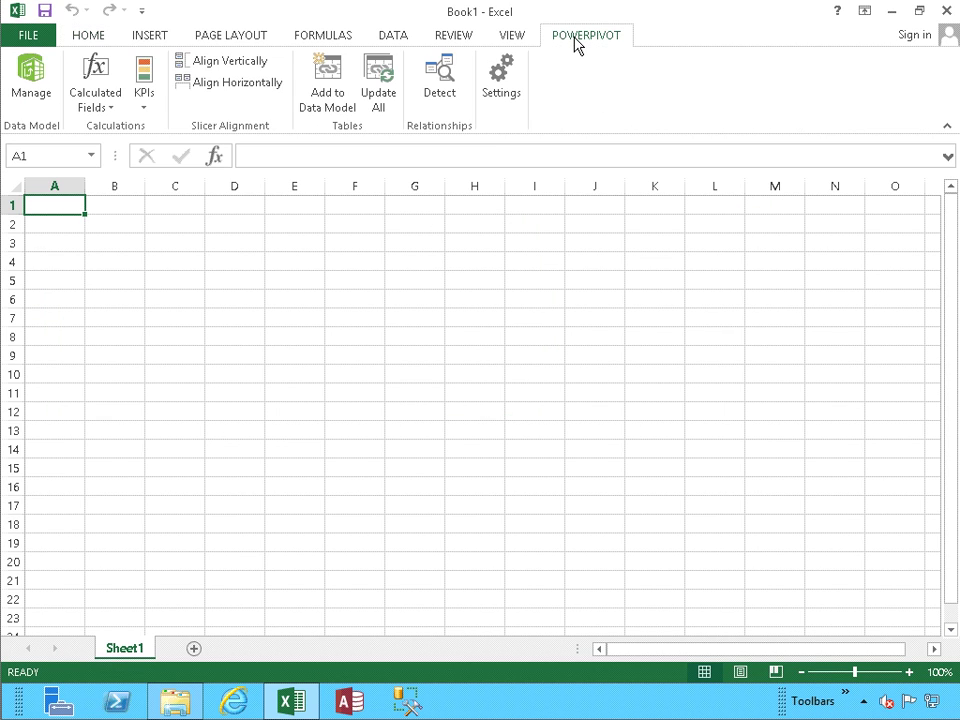
left_click(43, 92)
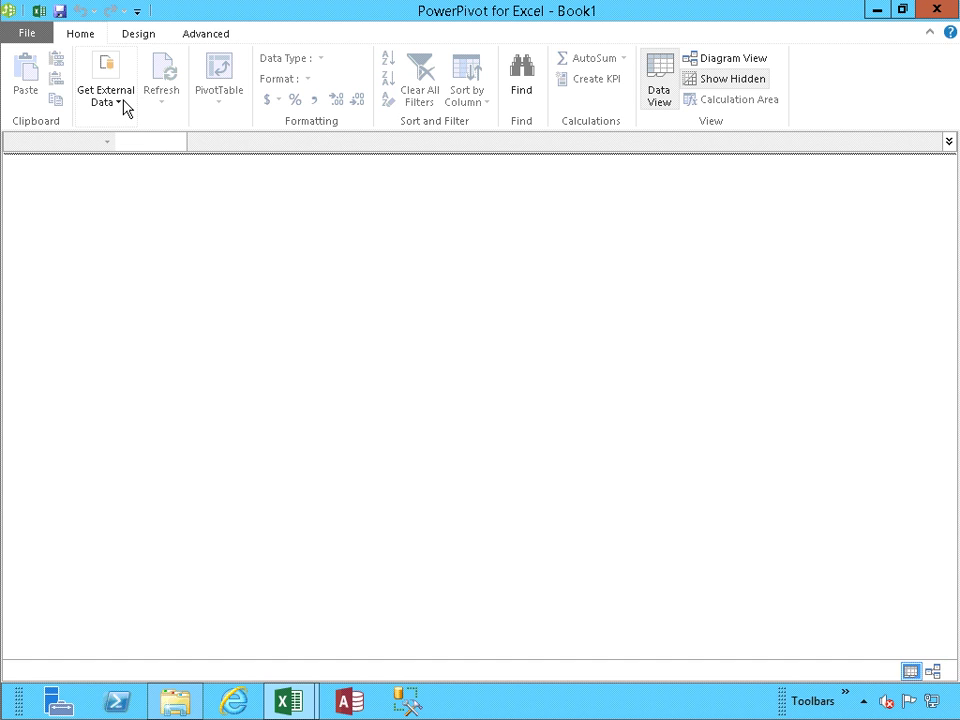
Start importing external data with Other Feeds as the data source.
left_click(124, 104)
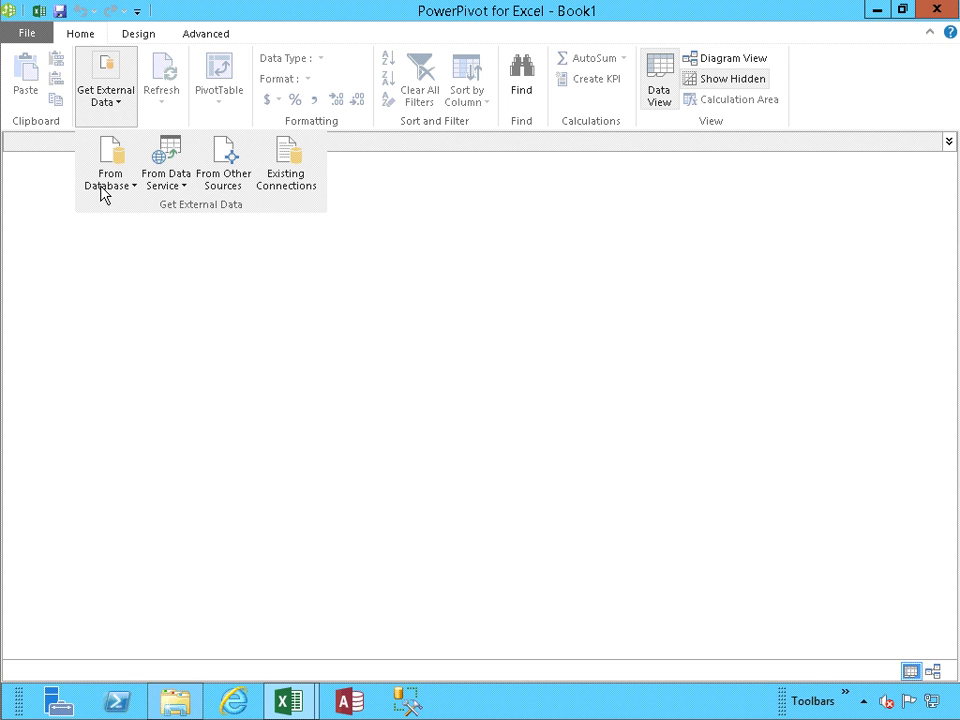
left_click(232, 181)
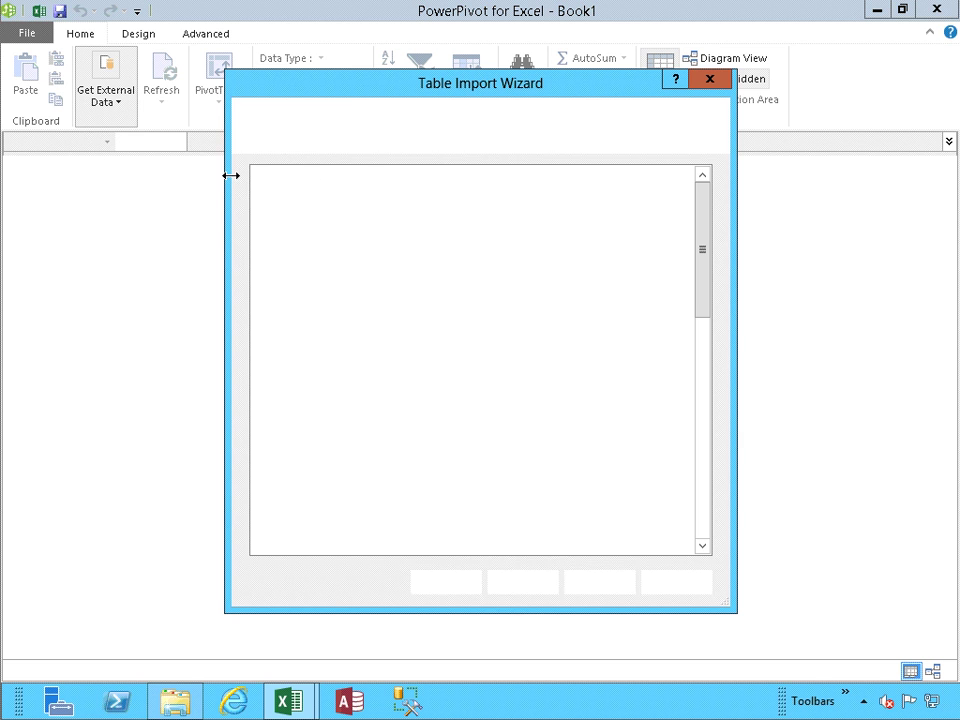
left_click_drag(705, 280, 688, 462)
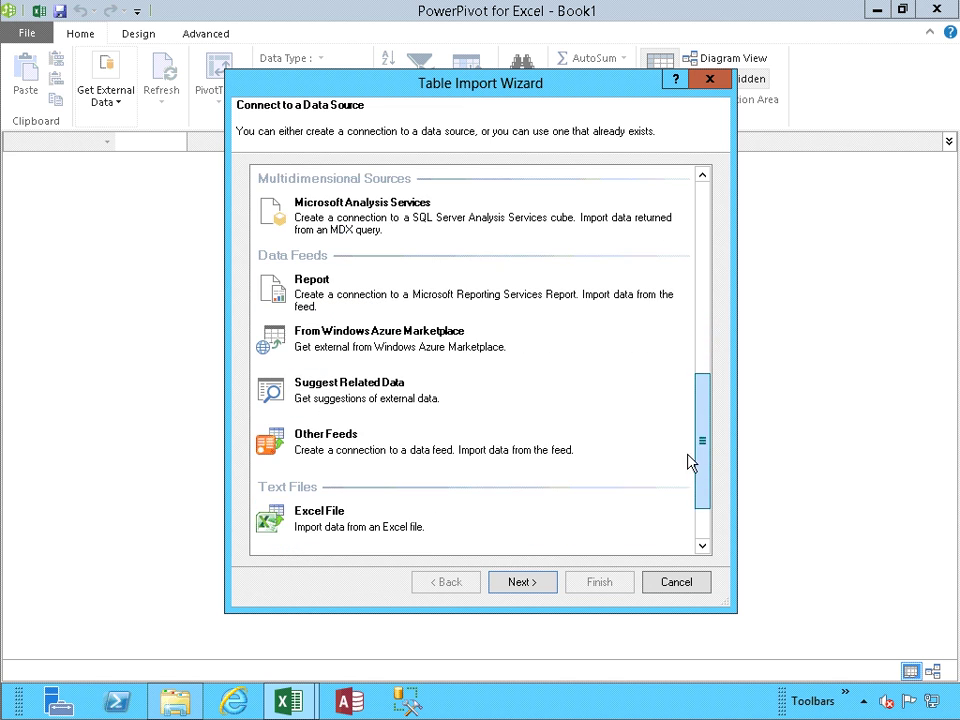
left_click(377, 450)
left_click(521, 583)
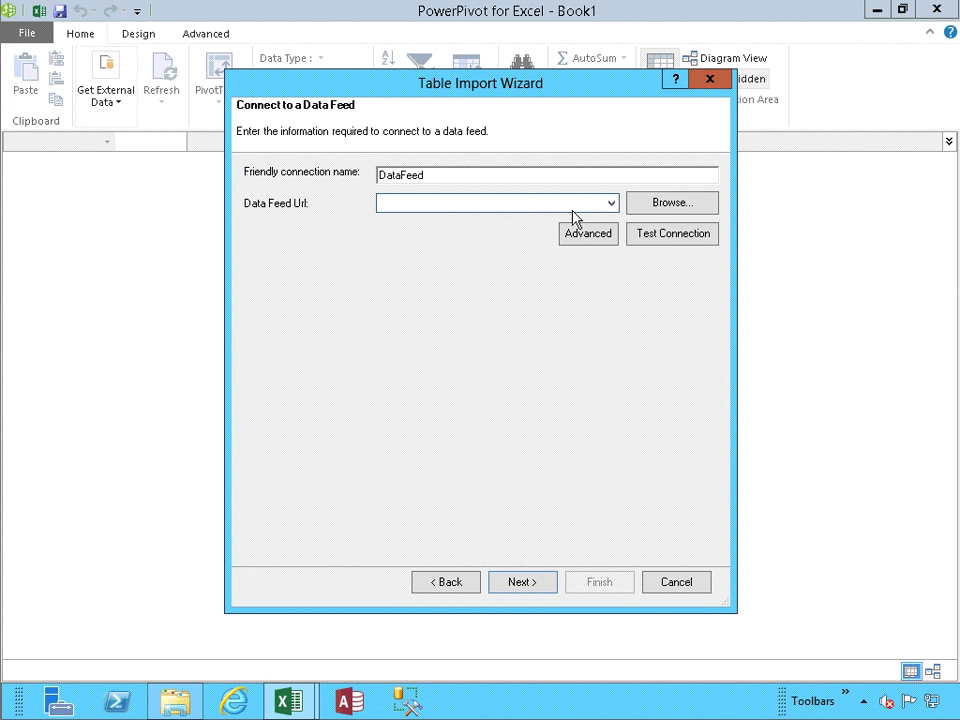
Enter the Northwind OData feed URL and confirm the connection test succeeds.
type("http://")
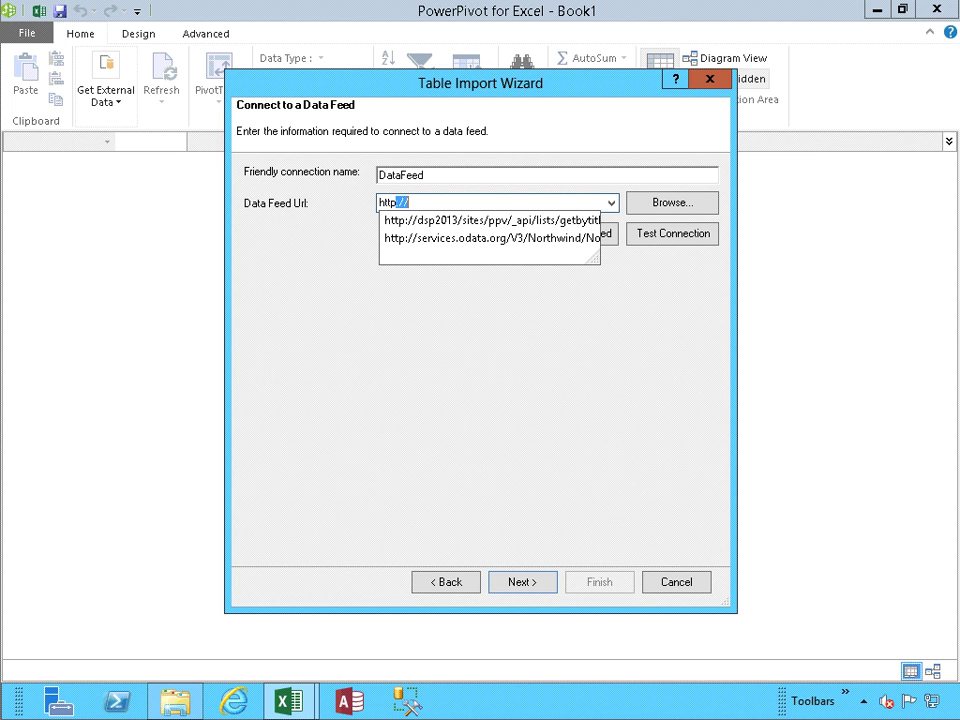
left_click(509, 244)
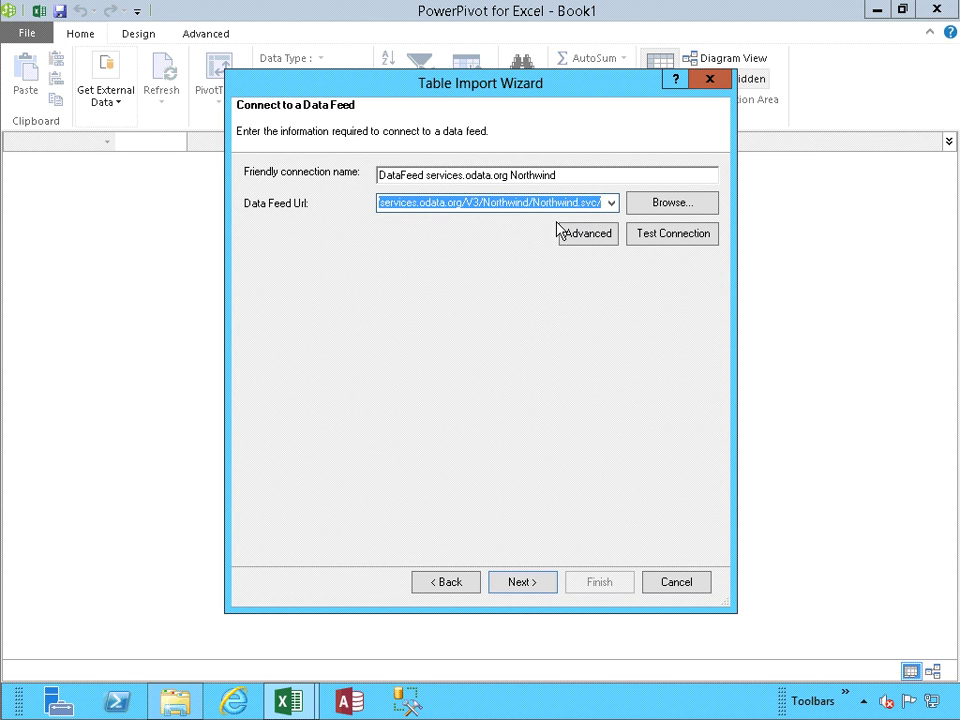
left_click(699, 240)
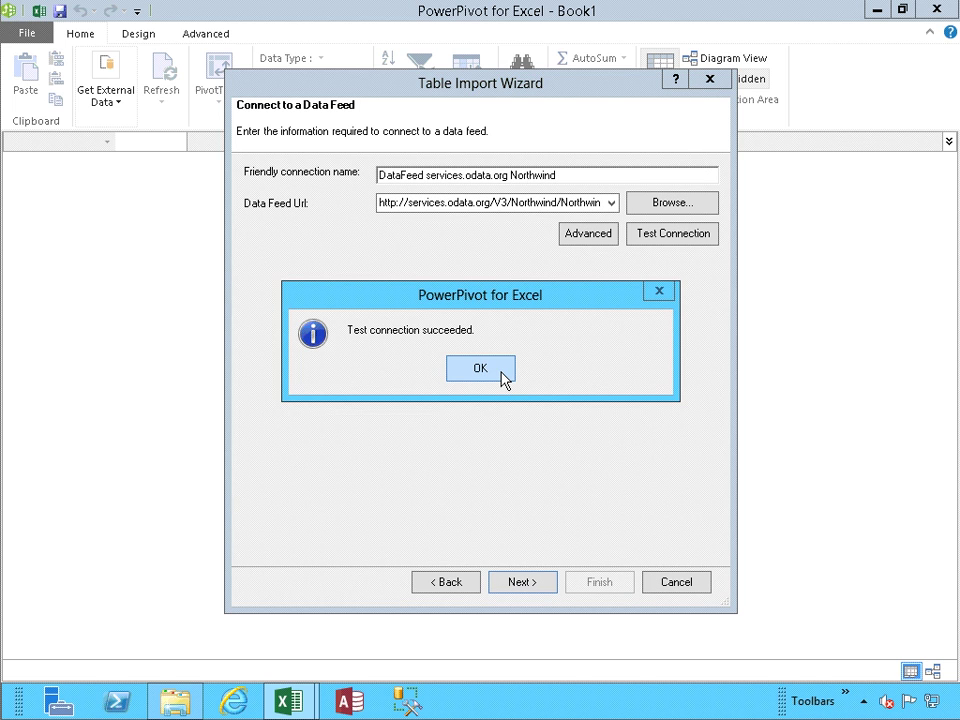
left_click(480, 369)
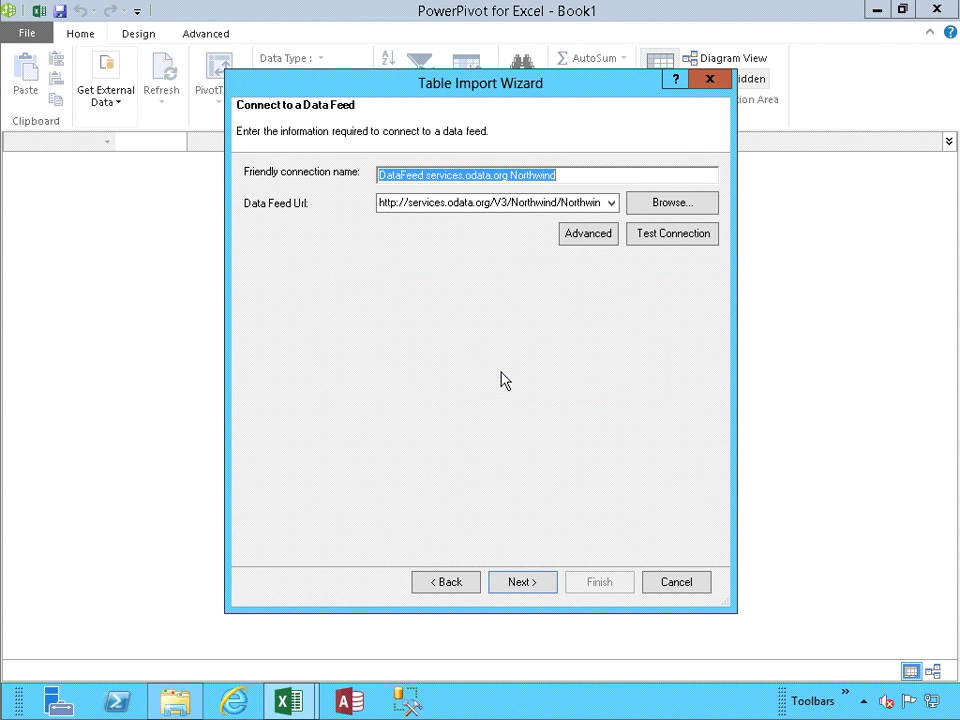
Select and preview Order_Details from the Northwind feed, then import its 2,155 rows.
left_click(519, 584)
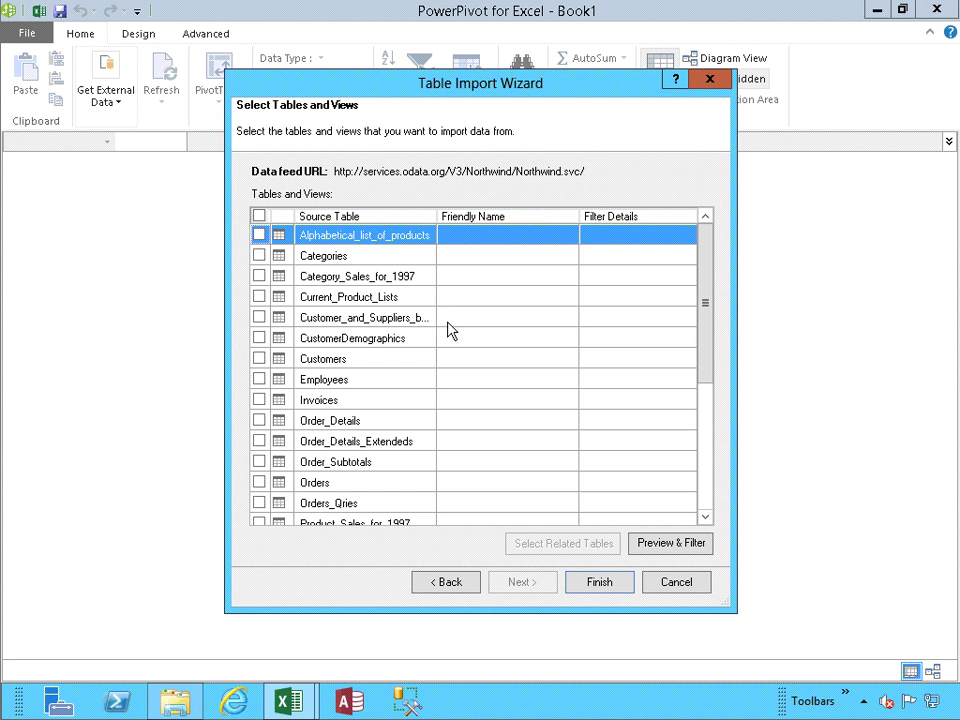
left_click(258, 421)
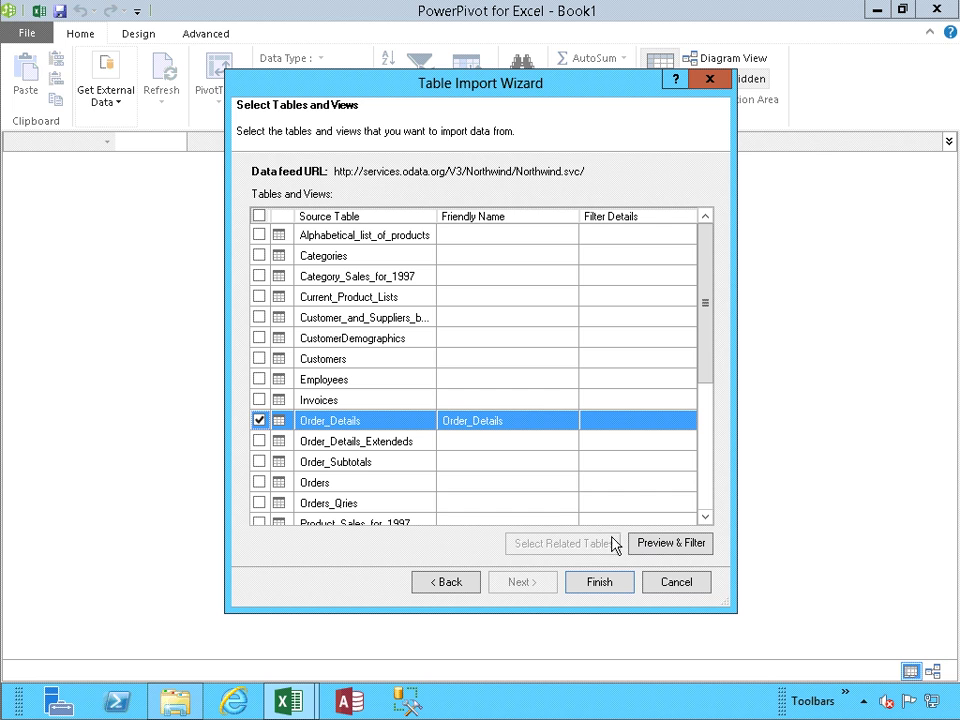
left_click(676, 545)
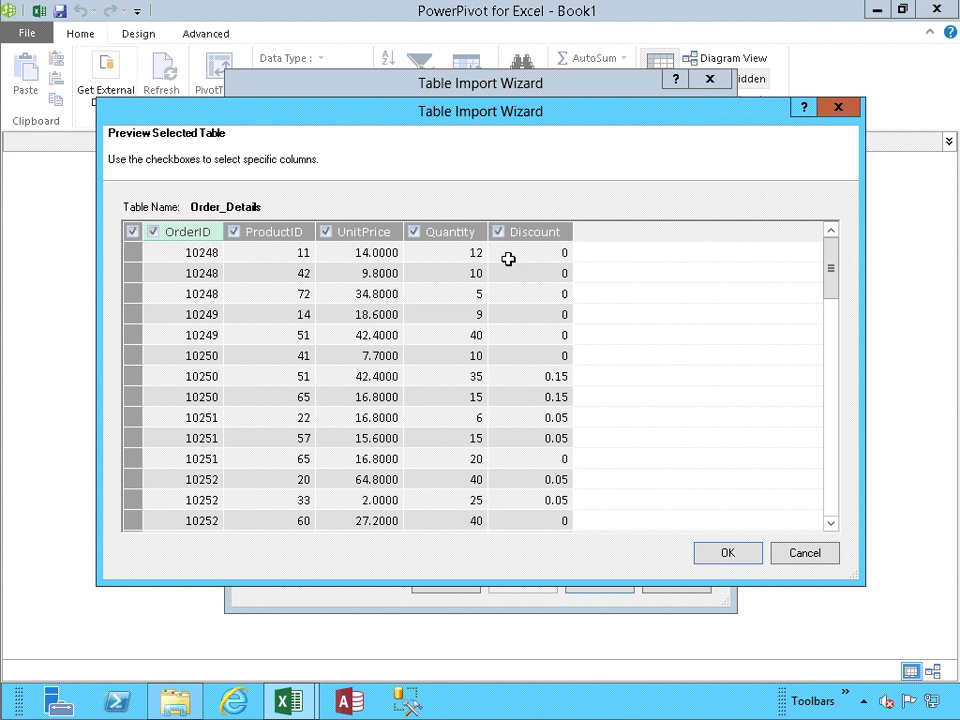
left_click(727, 553)
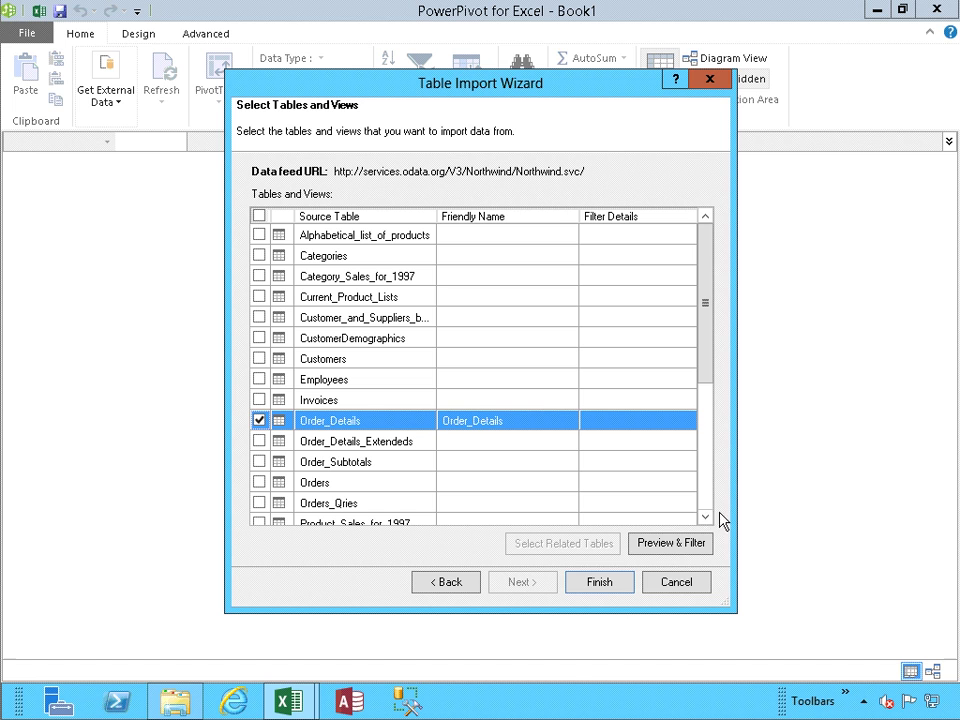
left_click(605, 592)
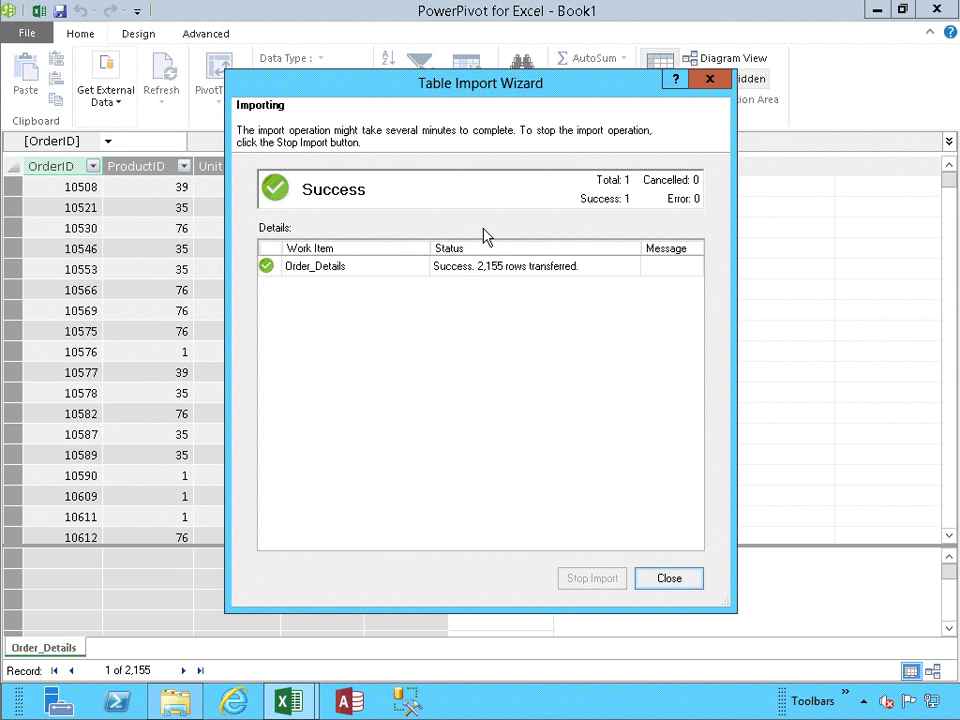
key("Return")
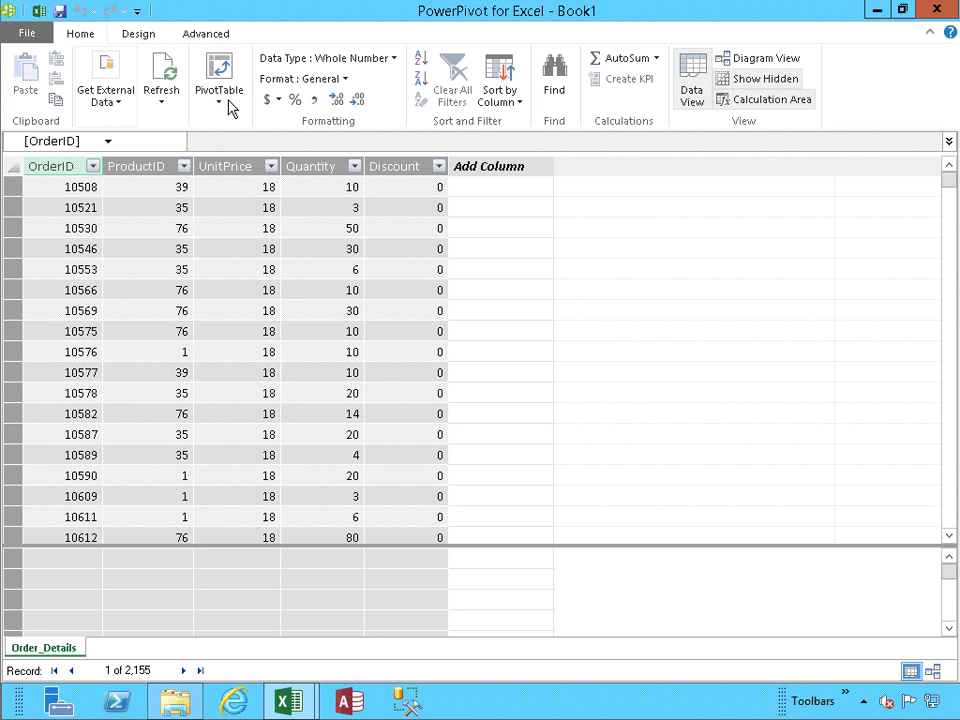
Insert a PivotTable on a new worksheet using the existing Northwind DataFeed connection.
left_click(40, 12)
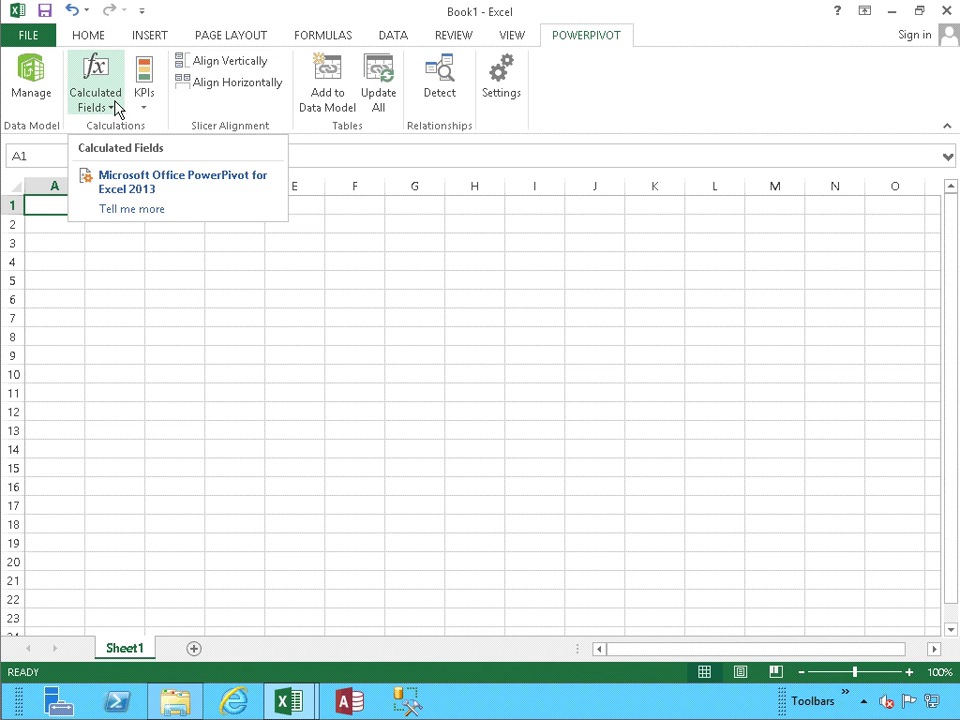
left_click(148, 36)
left_click(45, 92)
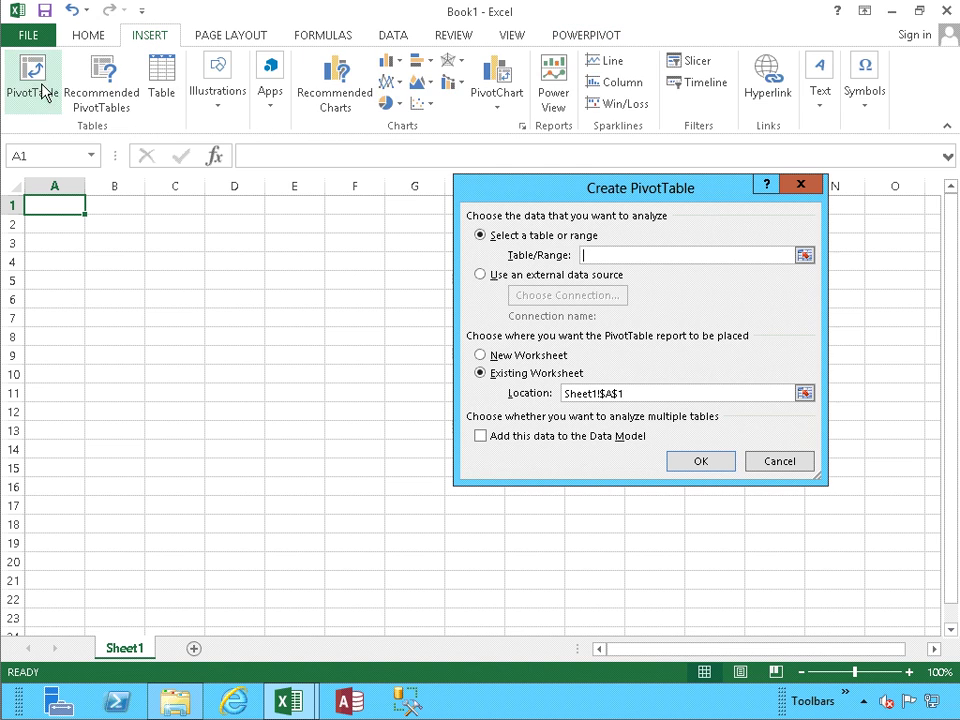
left_click(572, 276)
left_click(569, 294)
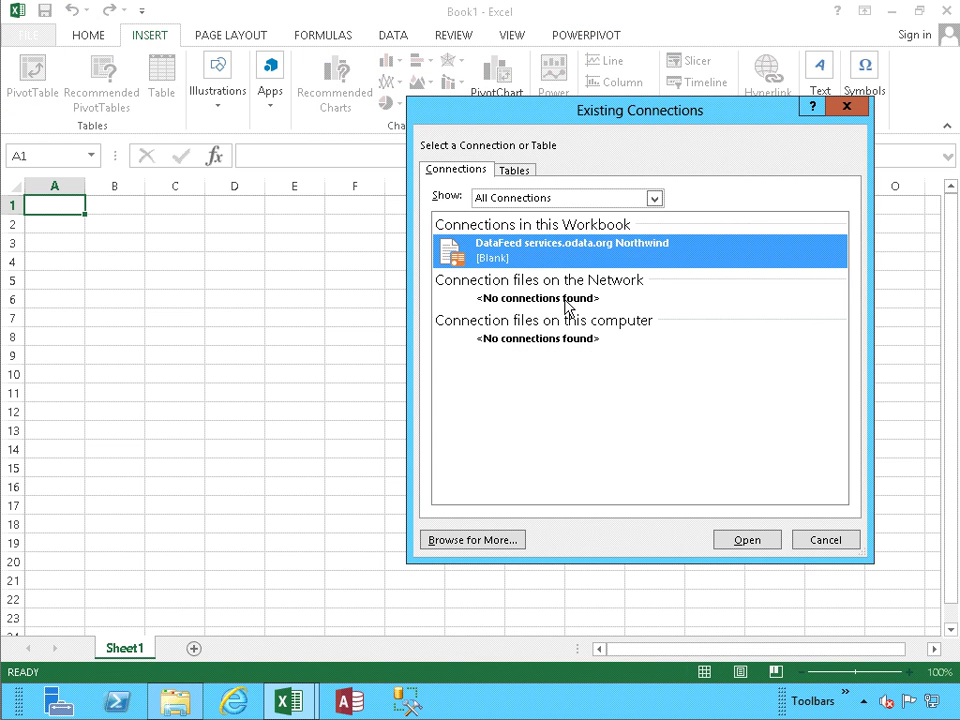
left_click(713, 540)
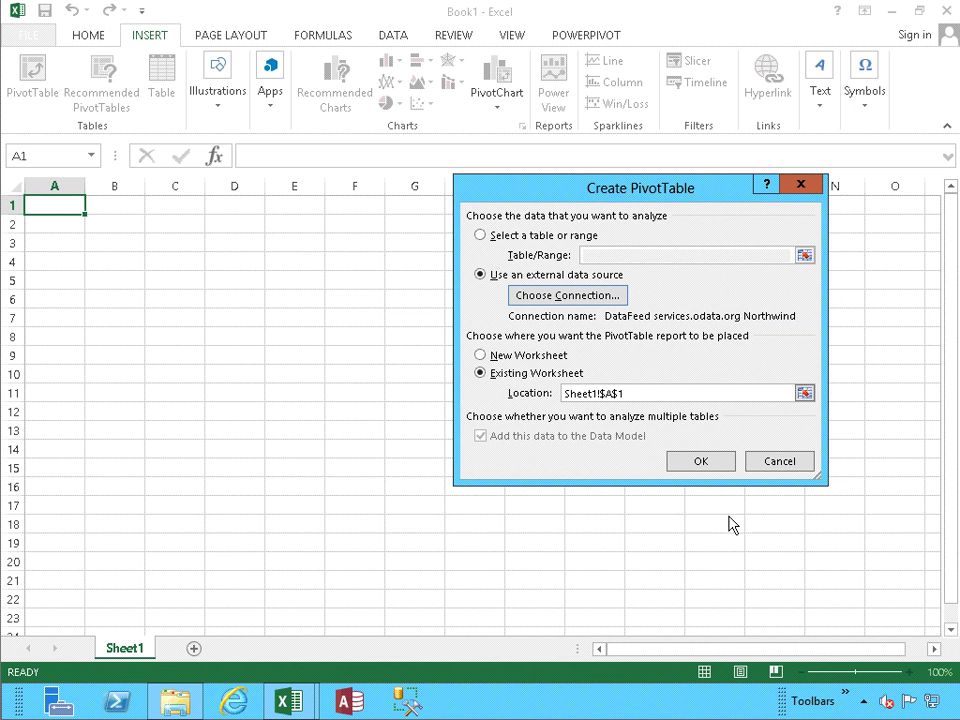
left_click(520, 356)
left_click(700, 462)
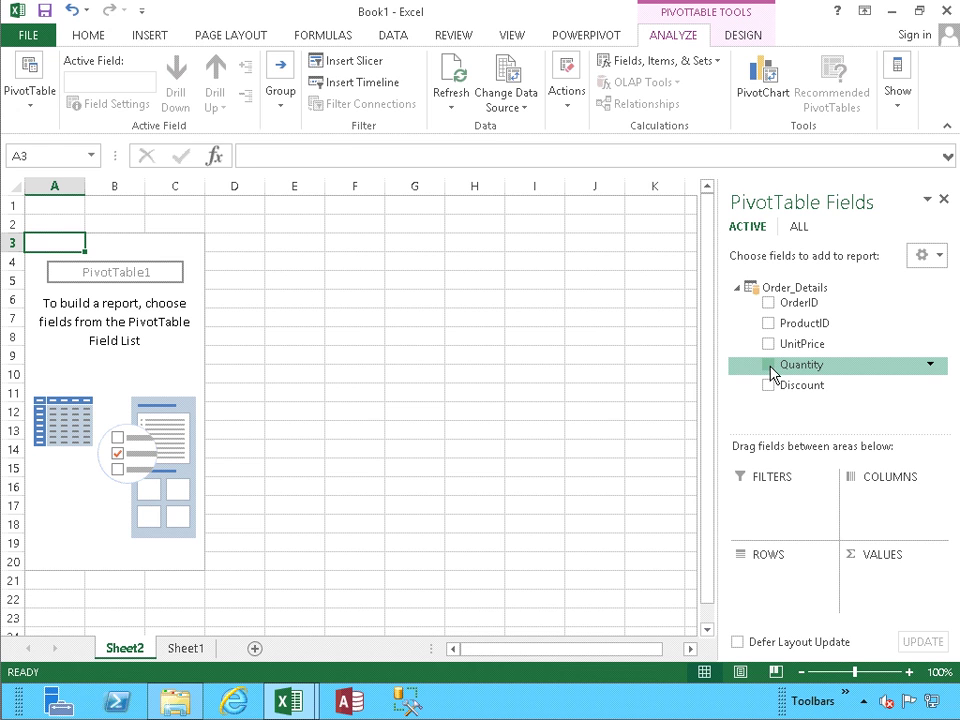
Show Sum of Quantity in values, with OrderID rows and ProductID nested beneath.
left_click(768, 365)
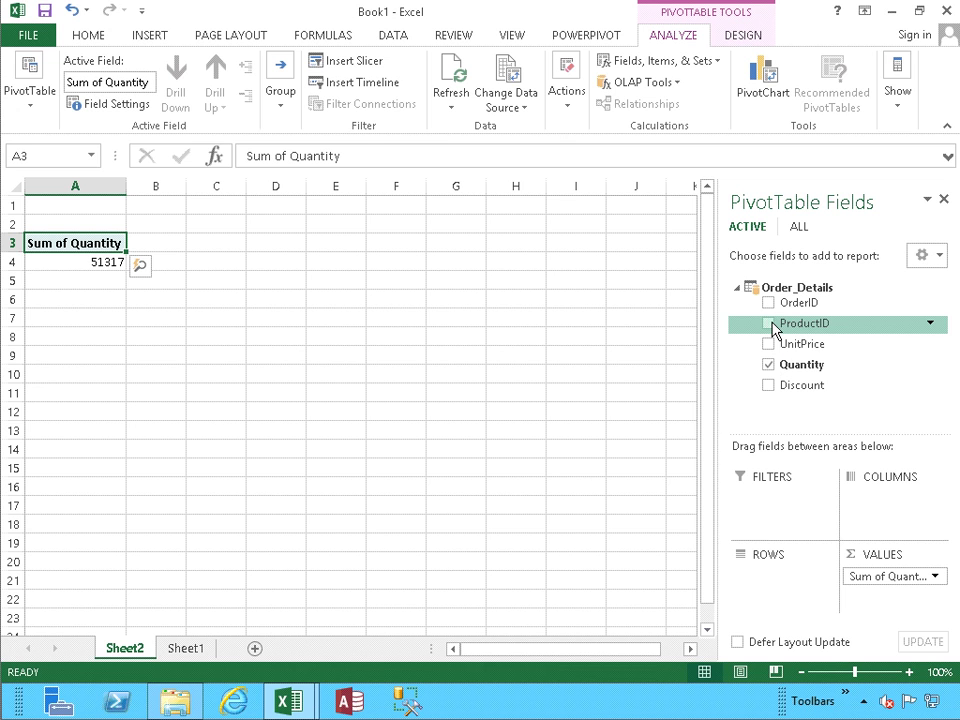
left_click(768, 323)
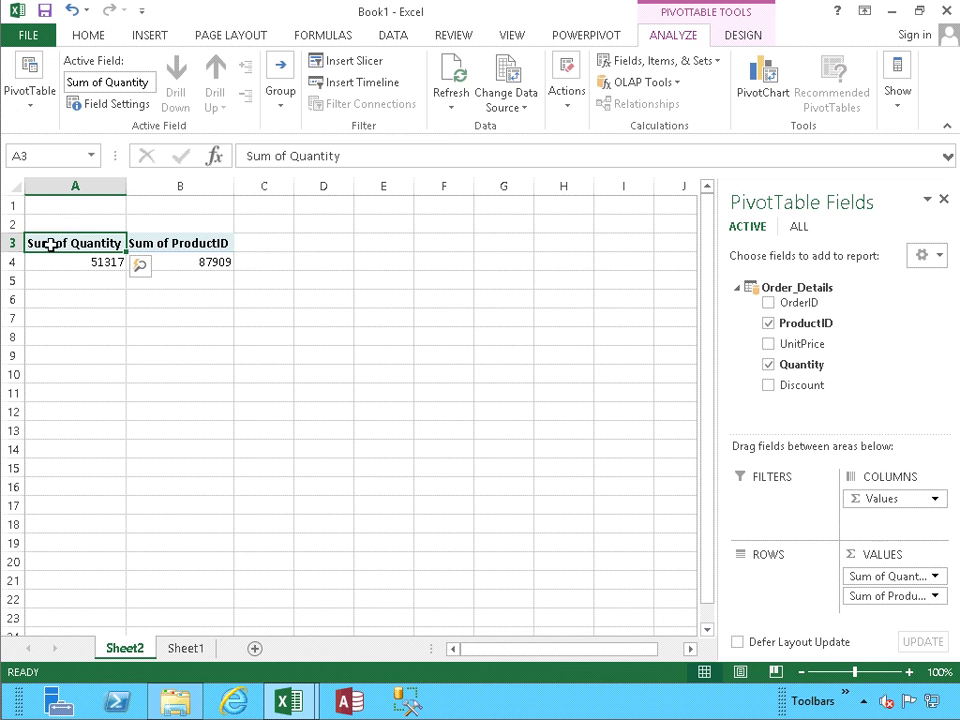
left_click(768, 324)
left_click_drag(816, 330, 791, 576)
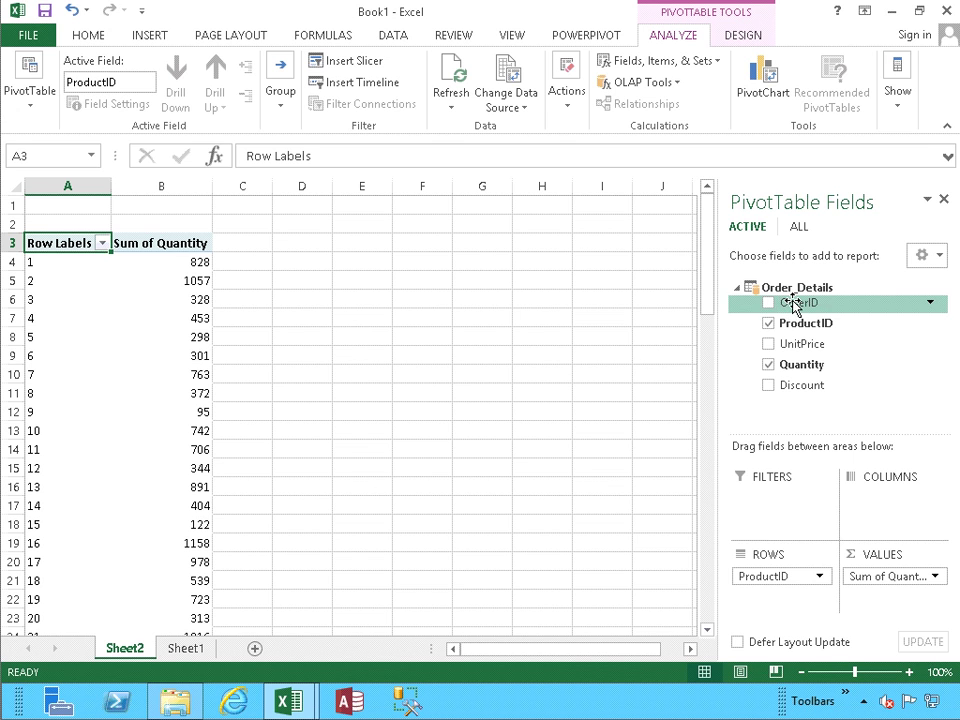
left_click_drag(792, 305, 754, 563)
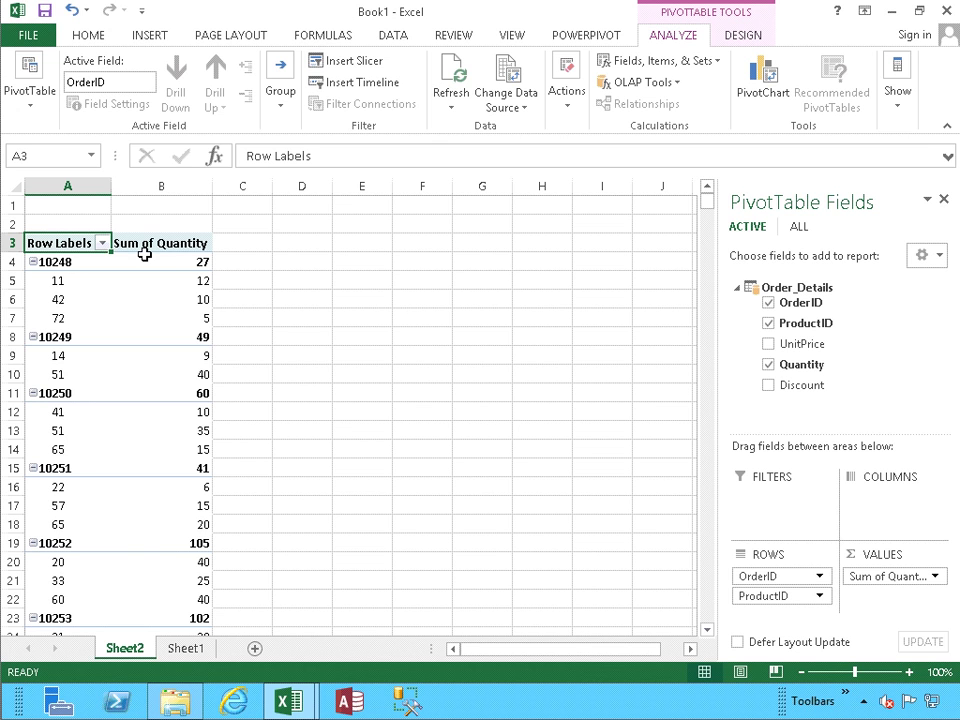
Start a new calculated field named CF_SumOfQuantity, described 'Sum of Quantity Calculated Field'.
left_click(578, 42)
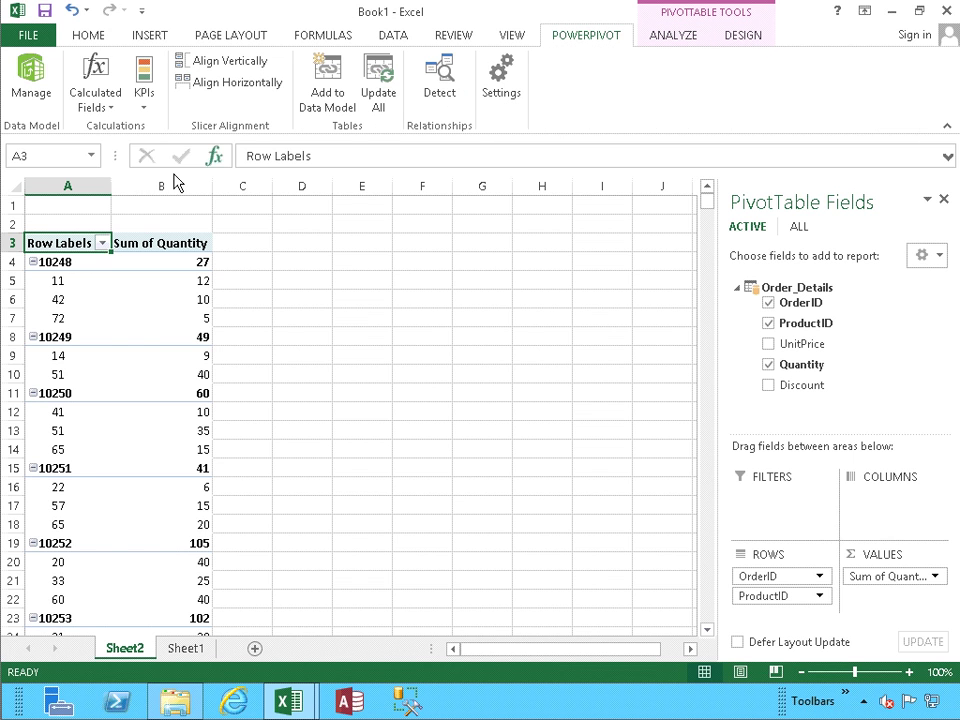
left_click(107, 112)
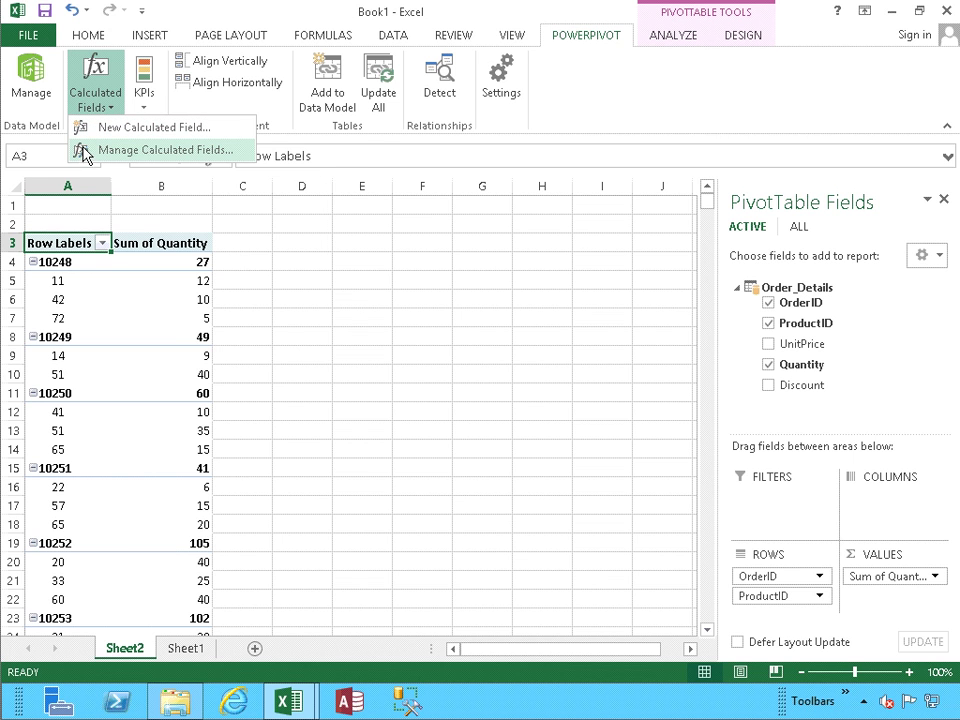
left_click(150, 151)
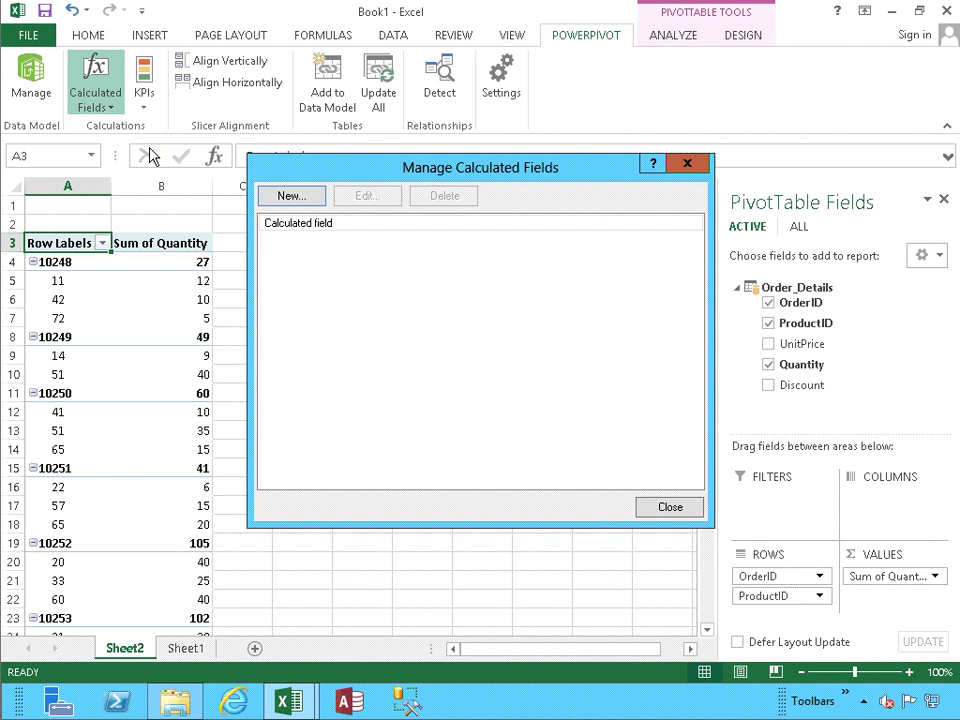
left_click(283, 196)
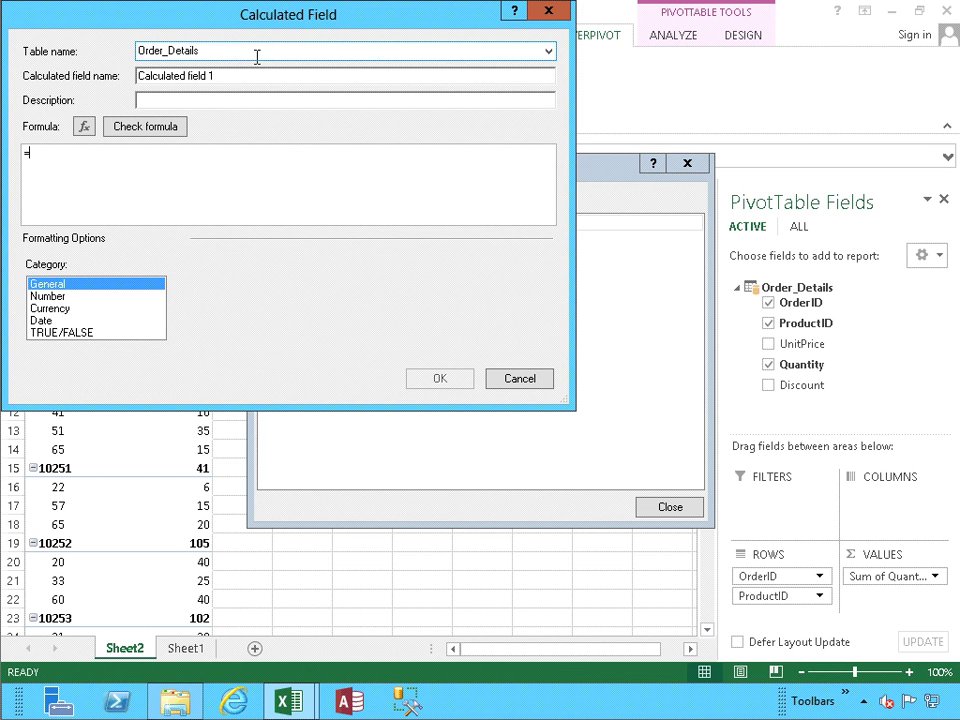
left_click_drag(220, 75, 98, 75)
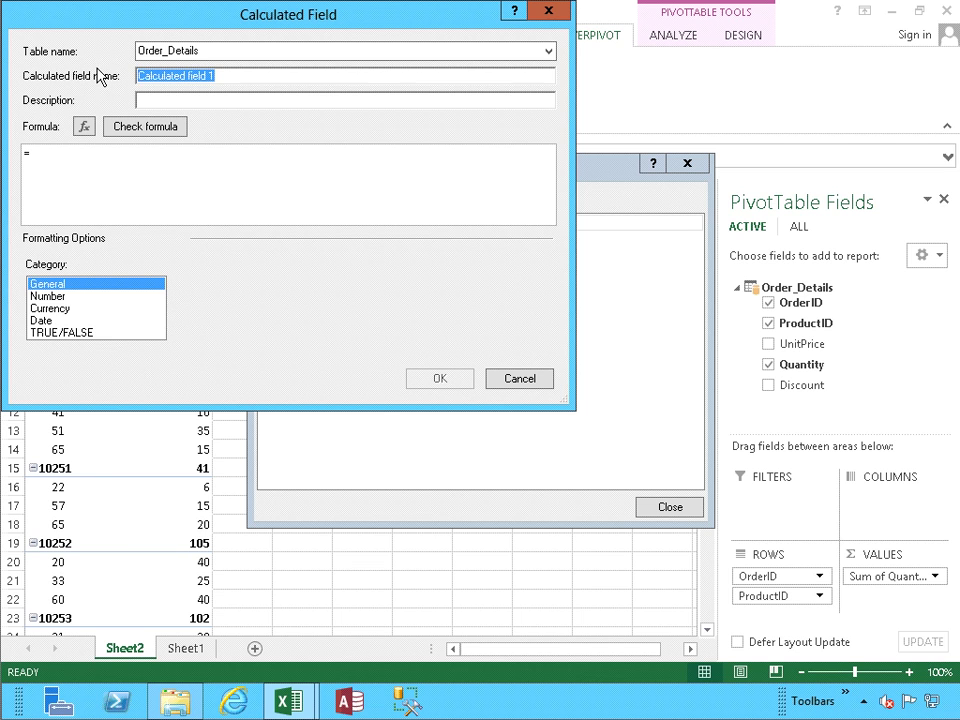
type("CF_")
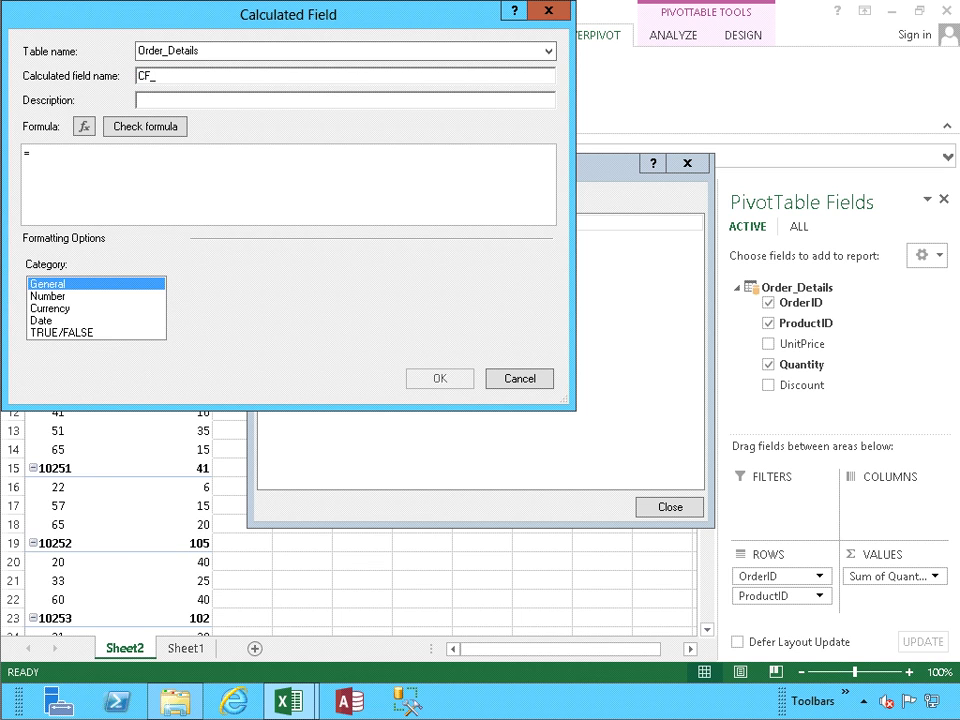
type("Sumo")
key("BackSpace")
type("OfQuantitySum of")
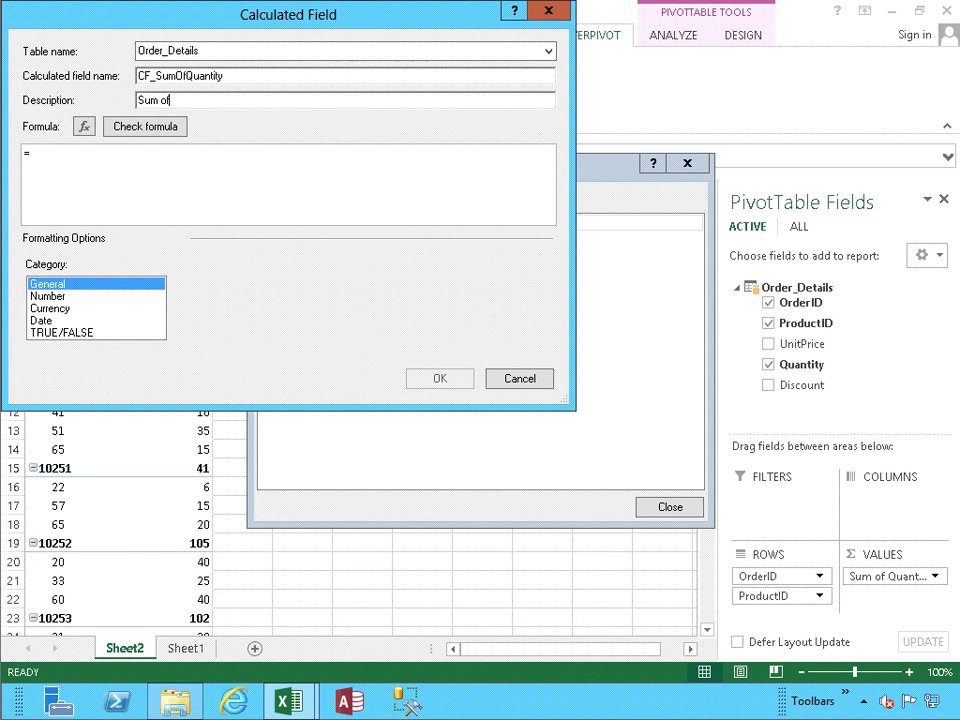
type(" Quantity Calculated Field")
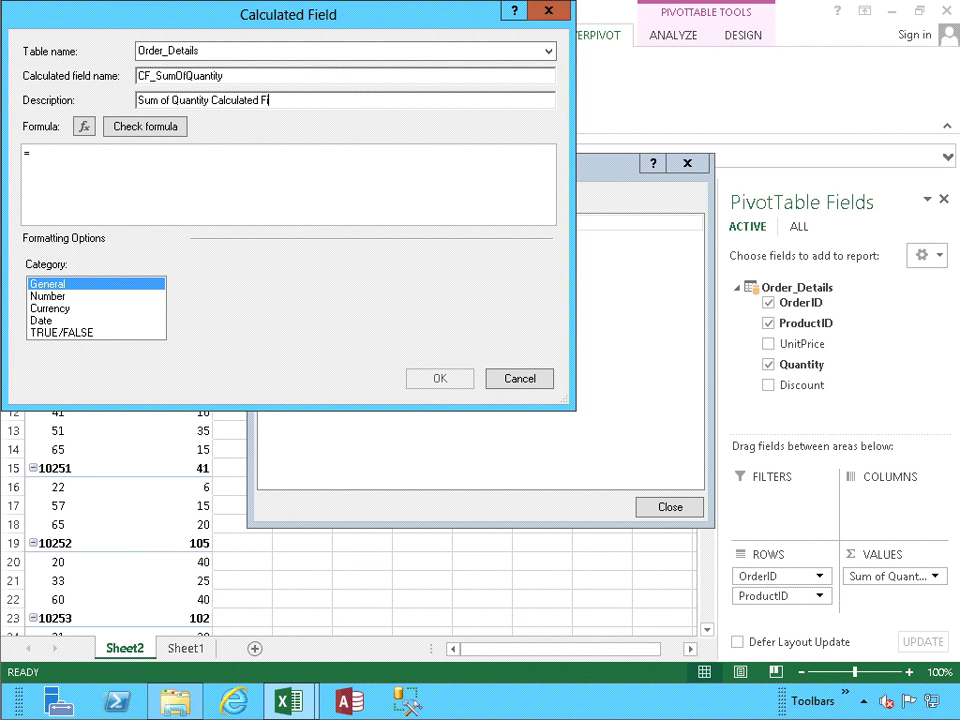
Give it formula =SUM([Quantity]), Number format with 1000 separator, then save it.
left_click(59, 155)
type("SUM(")
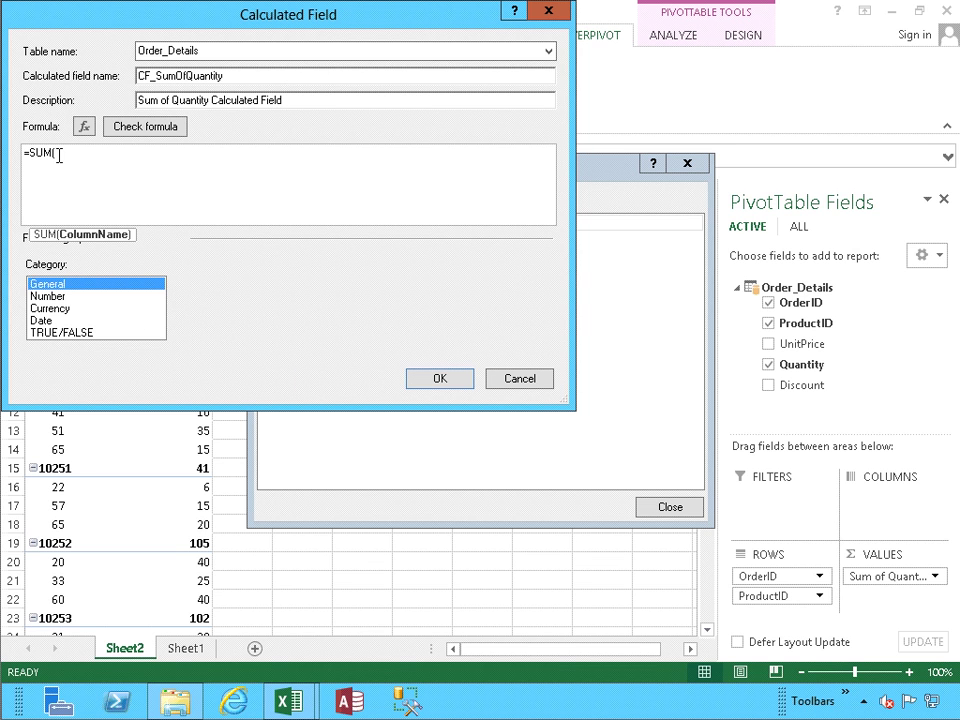
type("[")
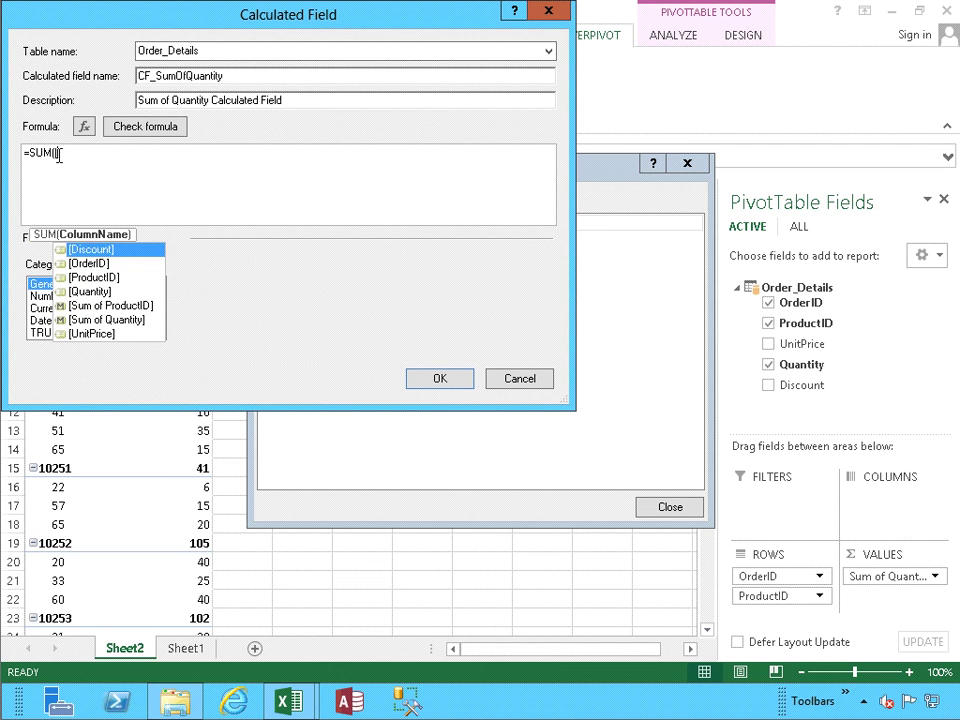
key("Down")
key("Down")
key("Down")
key("Tab")
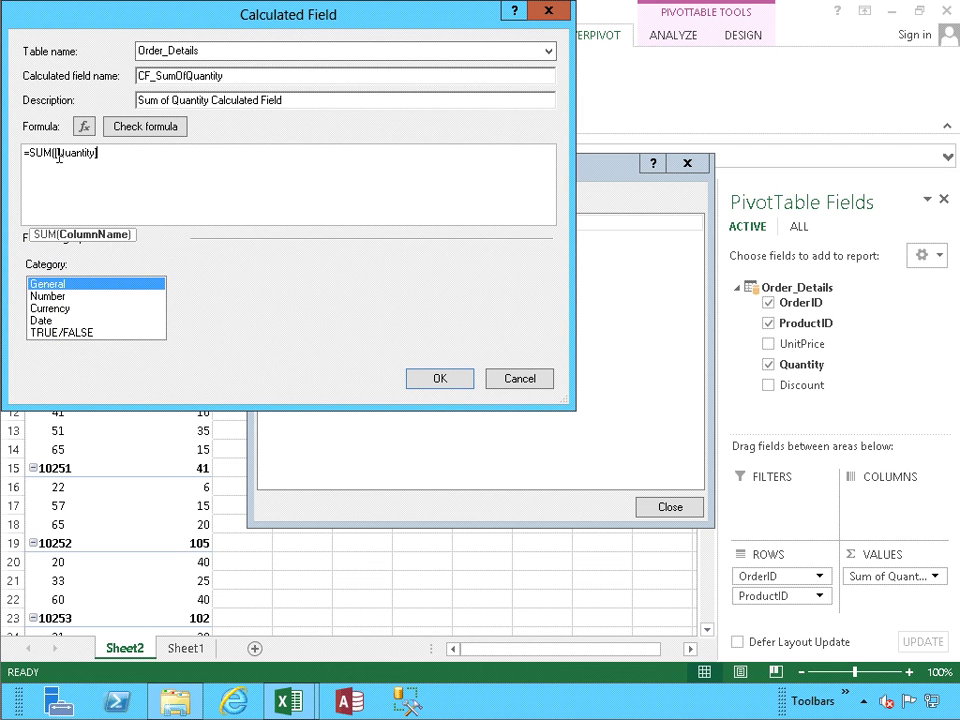
type(")")
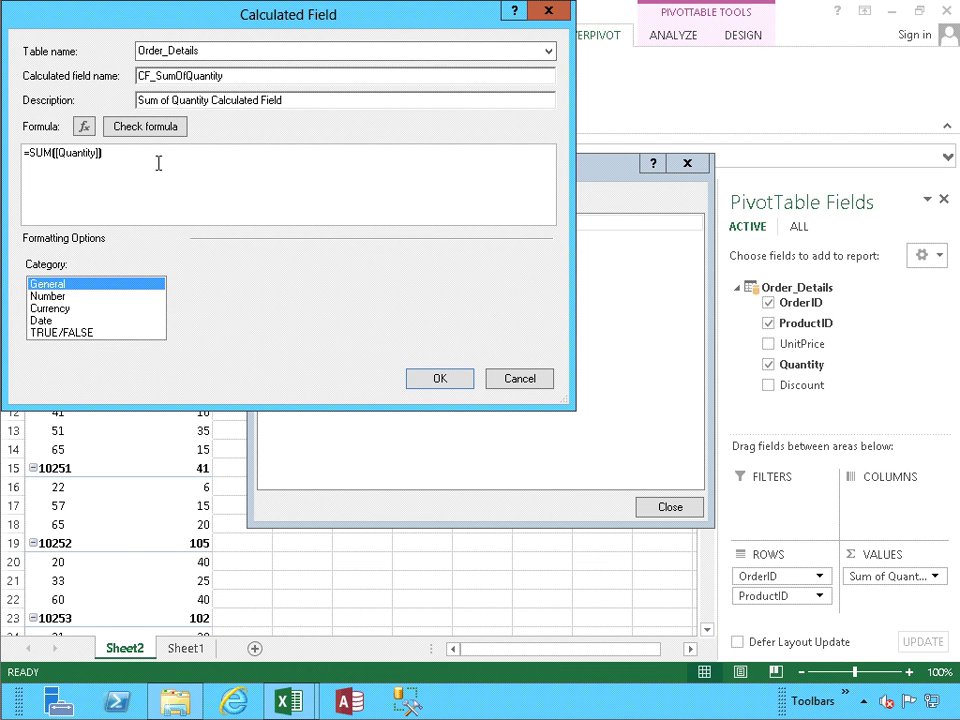
left_click(95, 297)
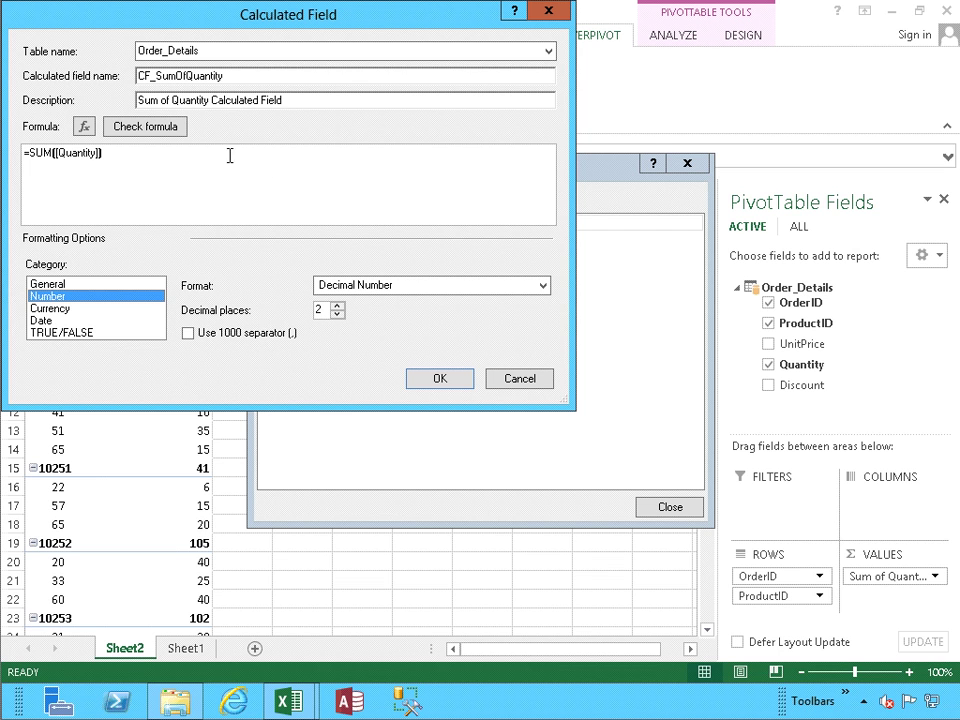
left_click(165, 131)
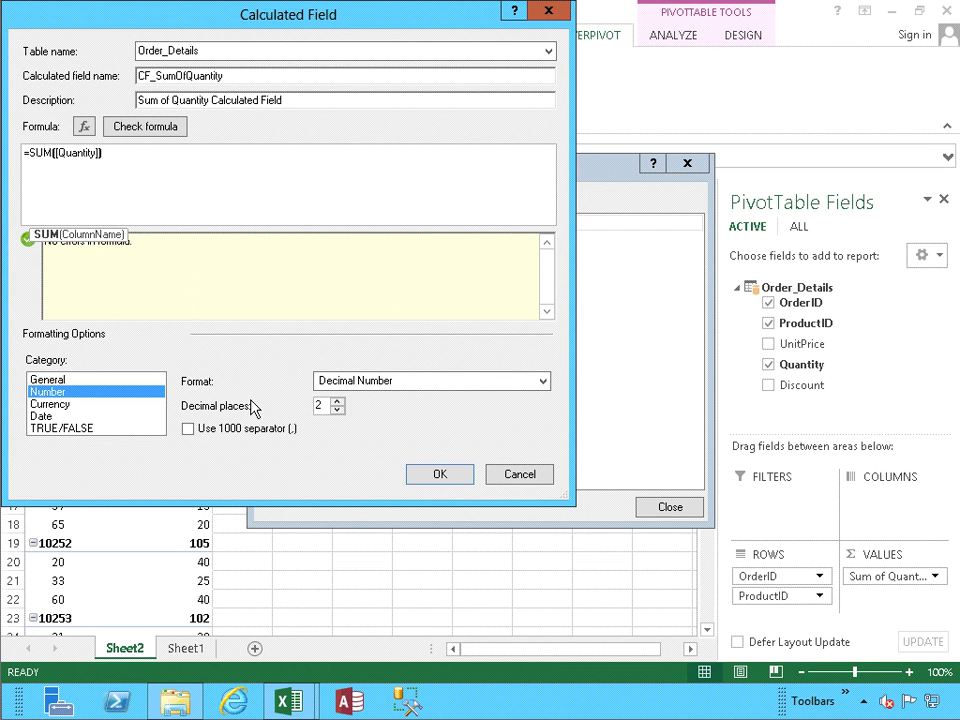
left_click(220, 433)
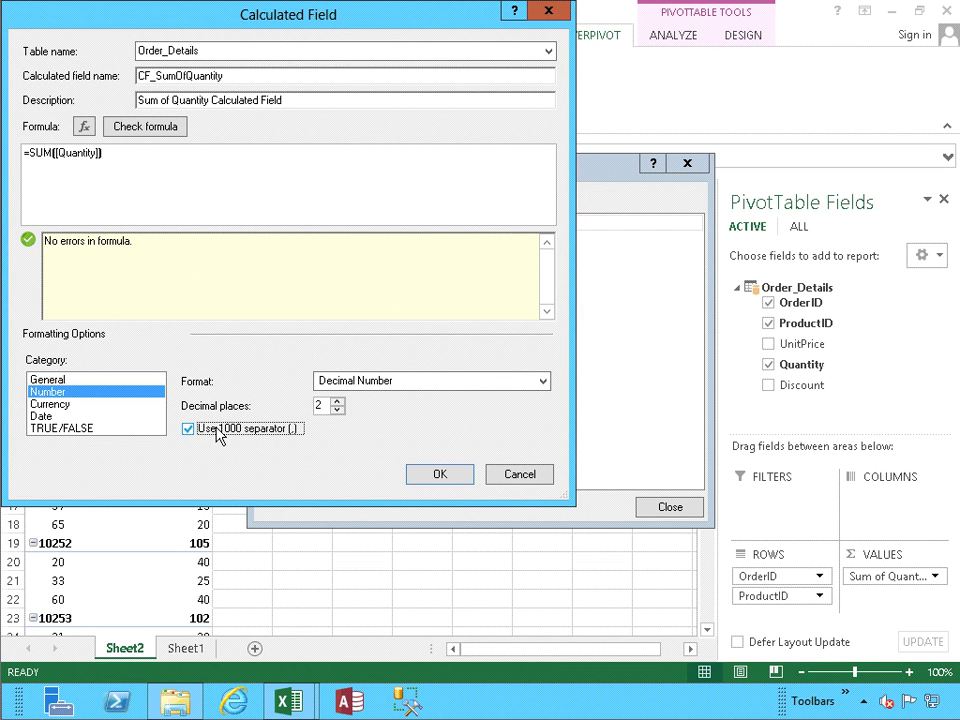
left_click(437, 478)
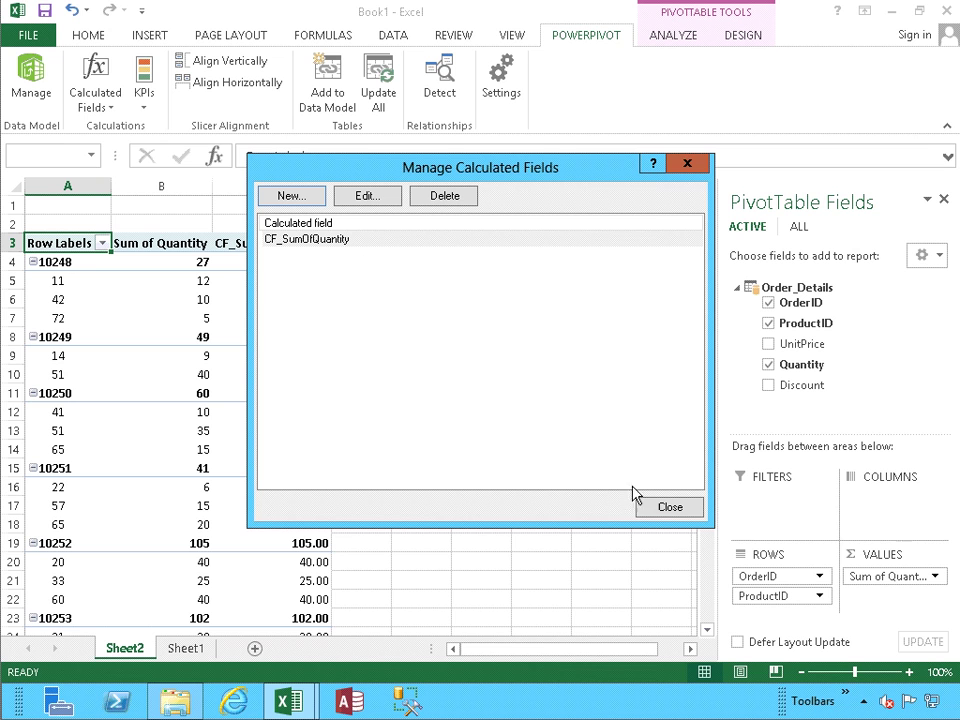
Close the calculated fields list and review the CF_SumOfQuantity values in the PivotTable.
left_click(665, 510)
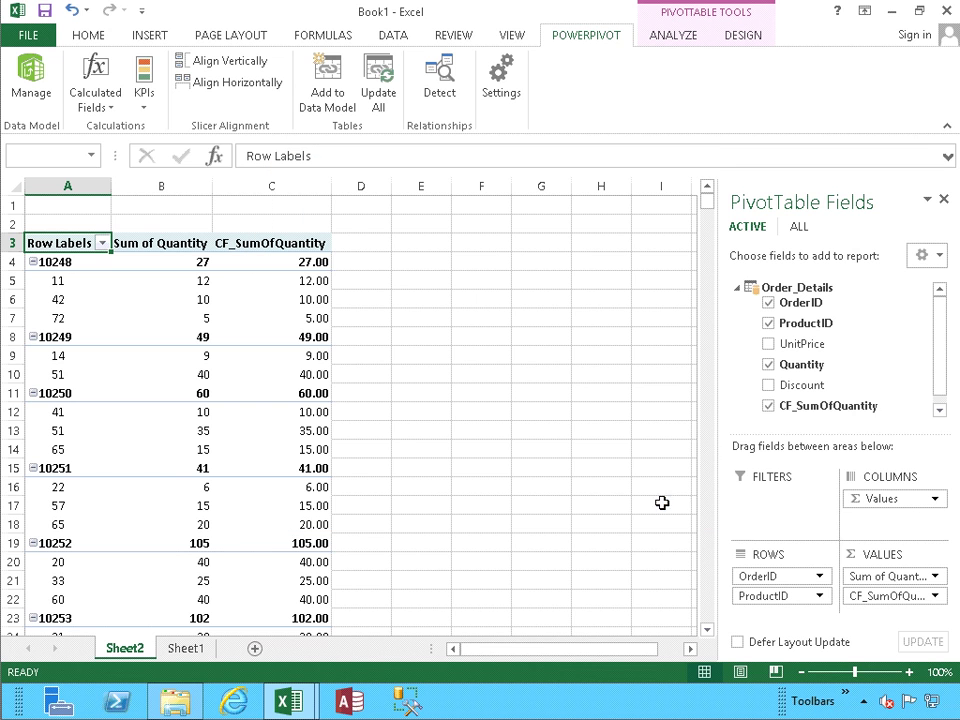
left_click(238, 287)
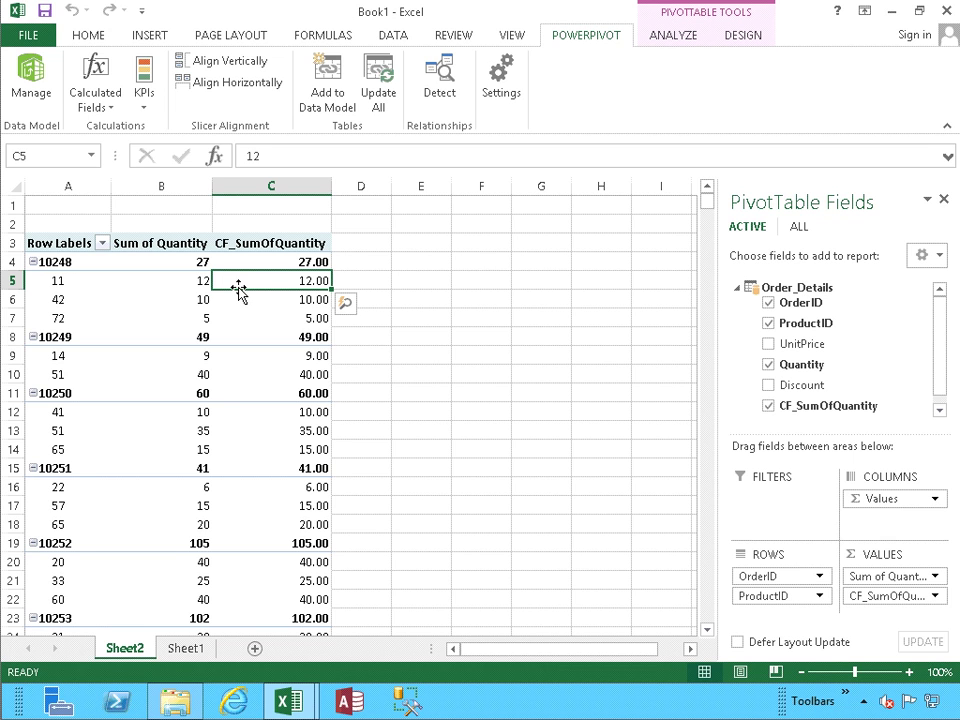
mouse_move(215, 343)
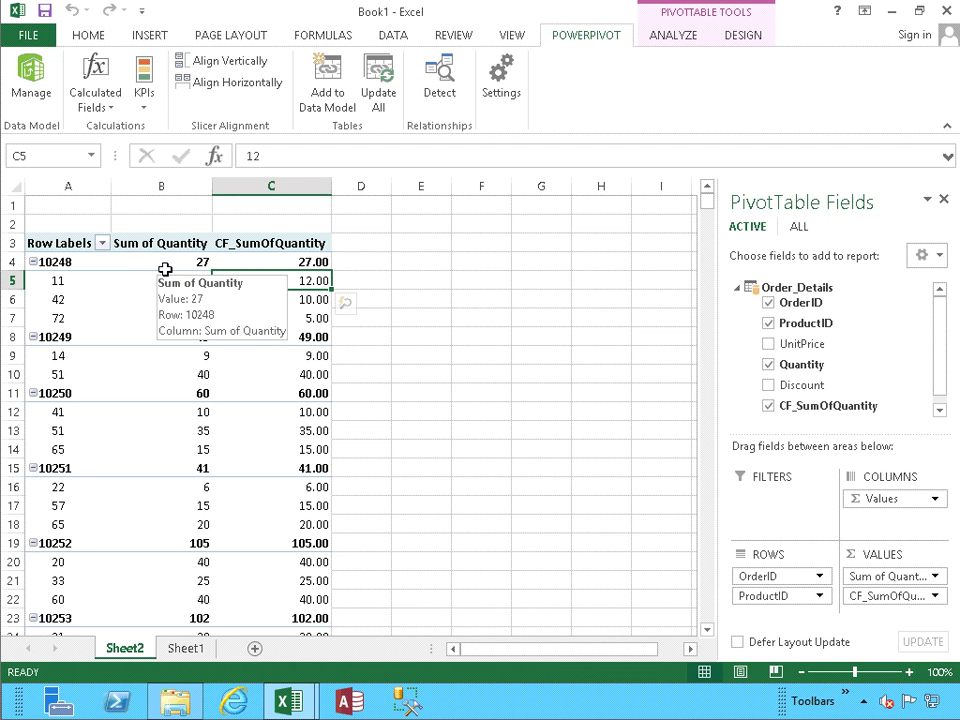
mouse_move(176, 432)
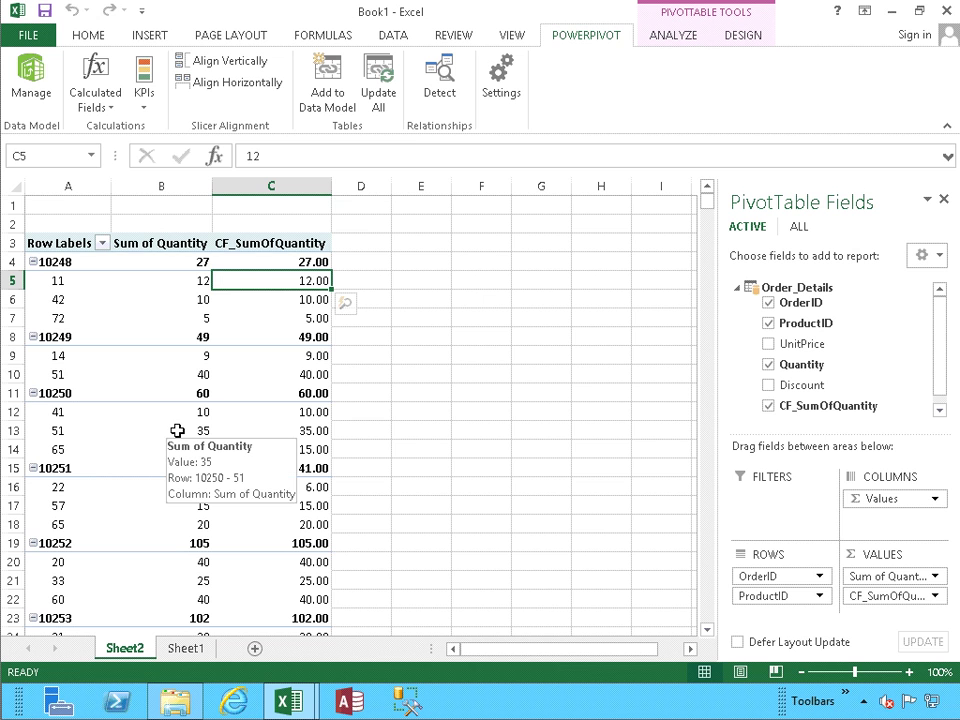
scroll(177, 430, "down", 10)
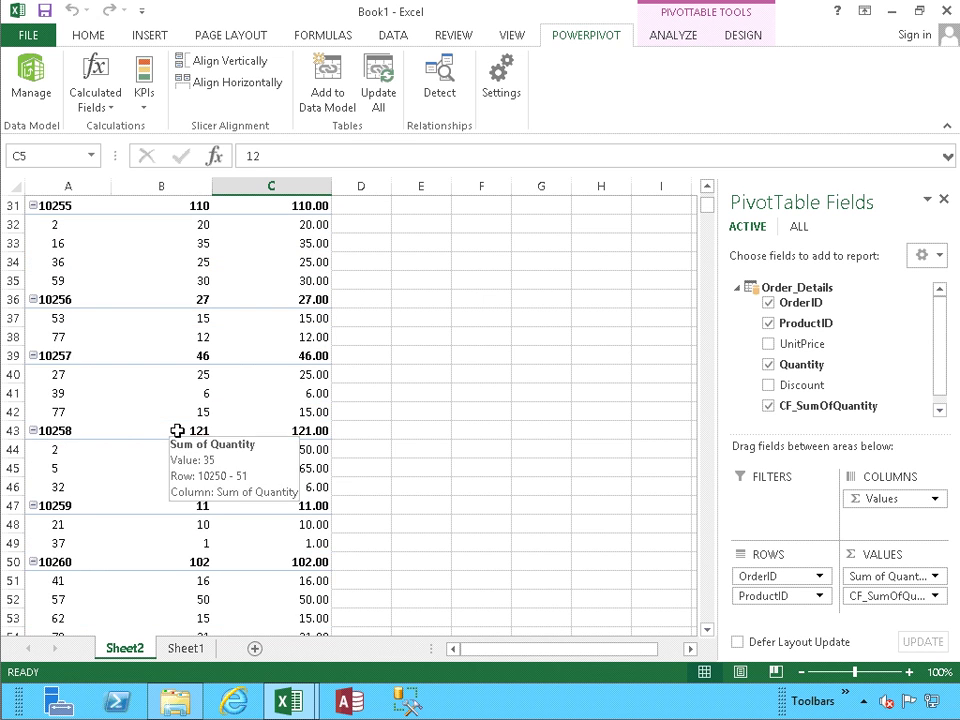
scroll(177, 430, "up", 10)
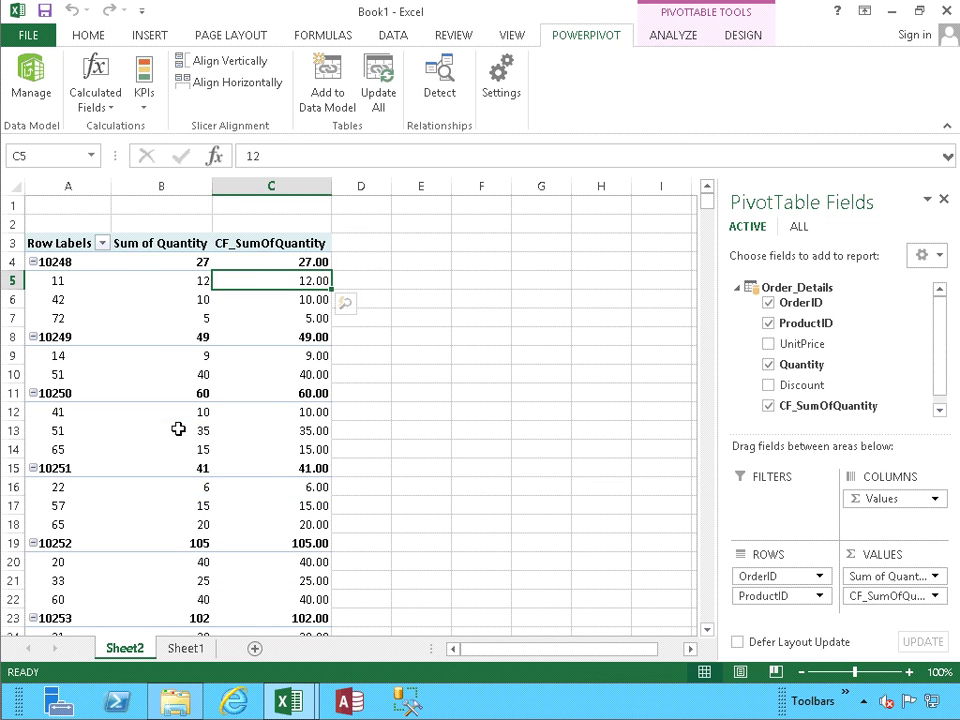
mouse_move(116, 261)
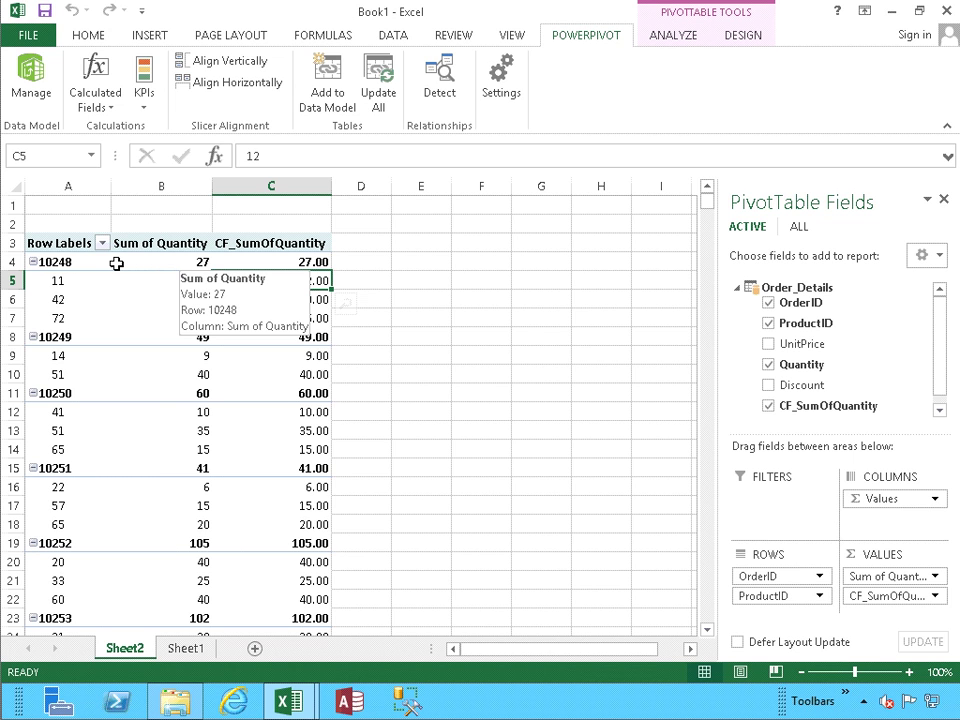
Create a new calculated field CF_CountOfOrderRows with description 'Count of Order Rows CalculatedField'.
left_click(94, 100)
left_click(103, 130)
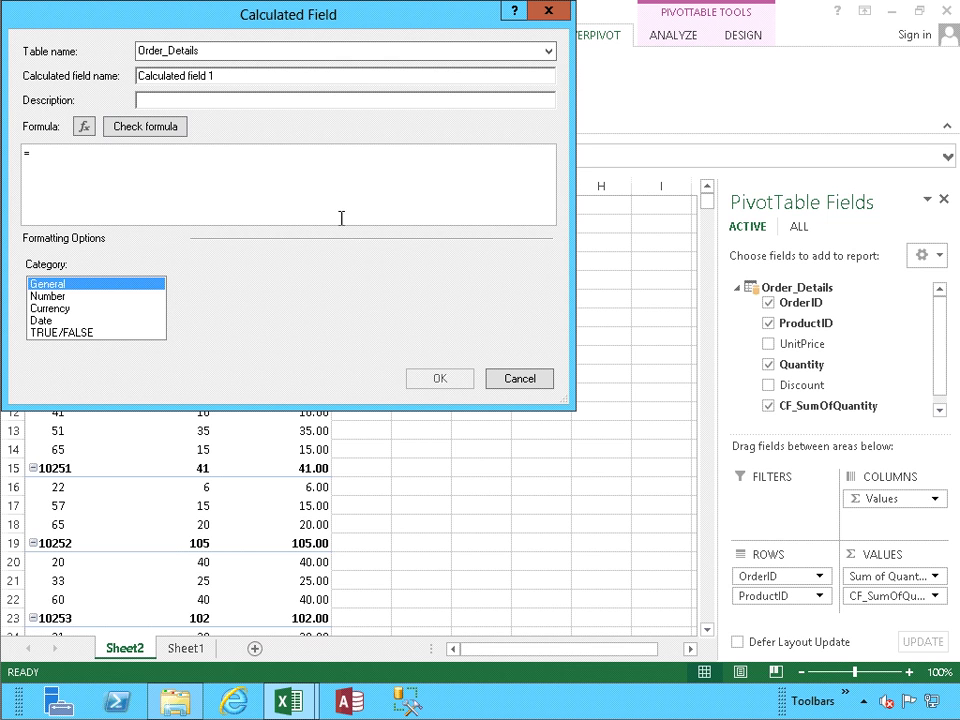
left_click(258, 76)
left_click_drag(258, 76, 128, 76)
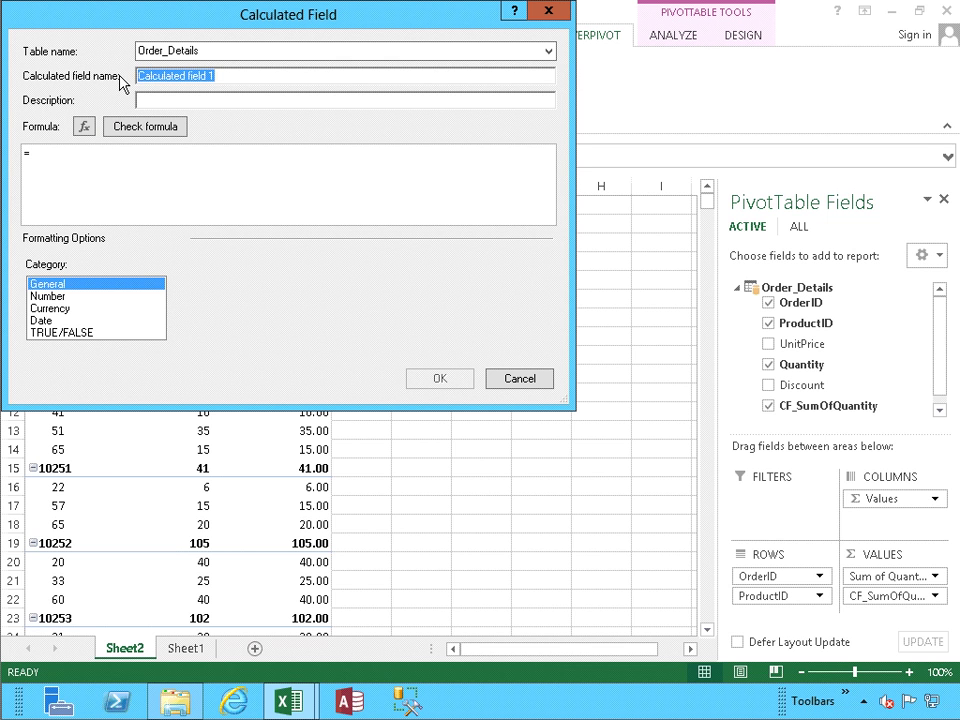
type("CF_")
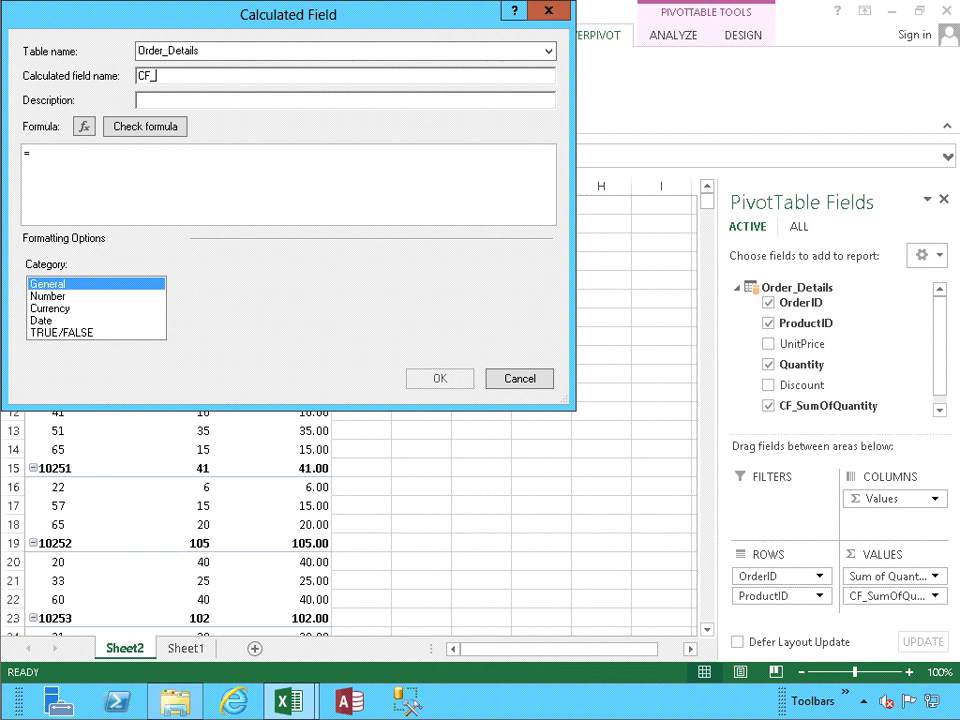
type("CountOfOrderRows")
left_click(138, 99)
type("Count of Or")
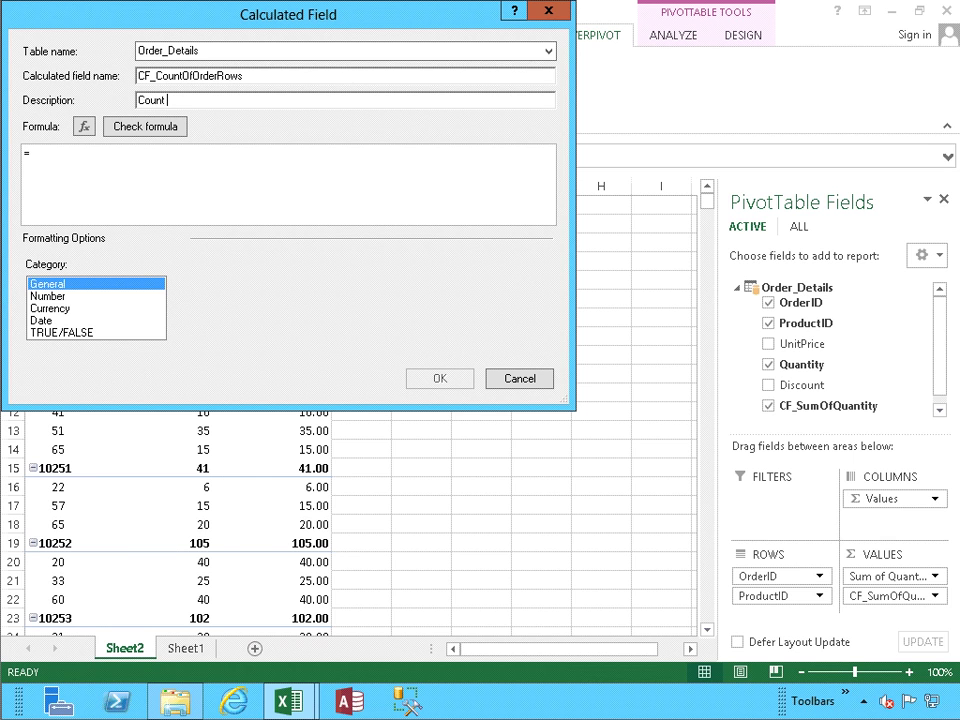
type("der Rows Calculated")
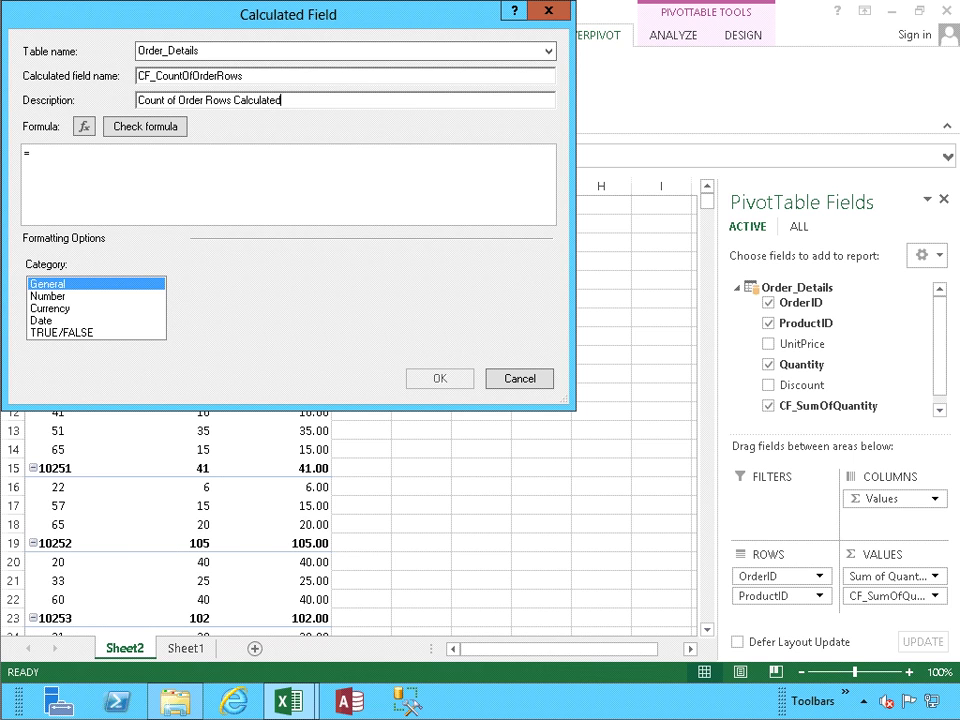
type("Field")
type("C")
type("OUNT")
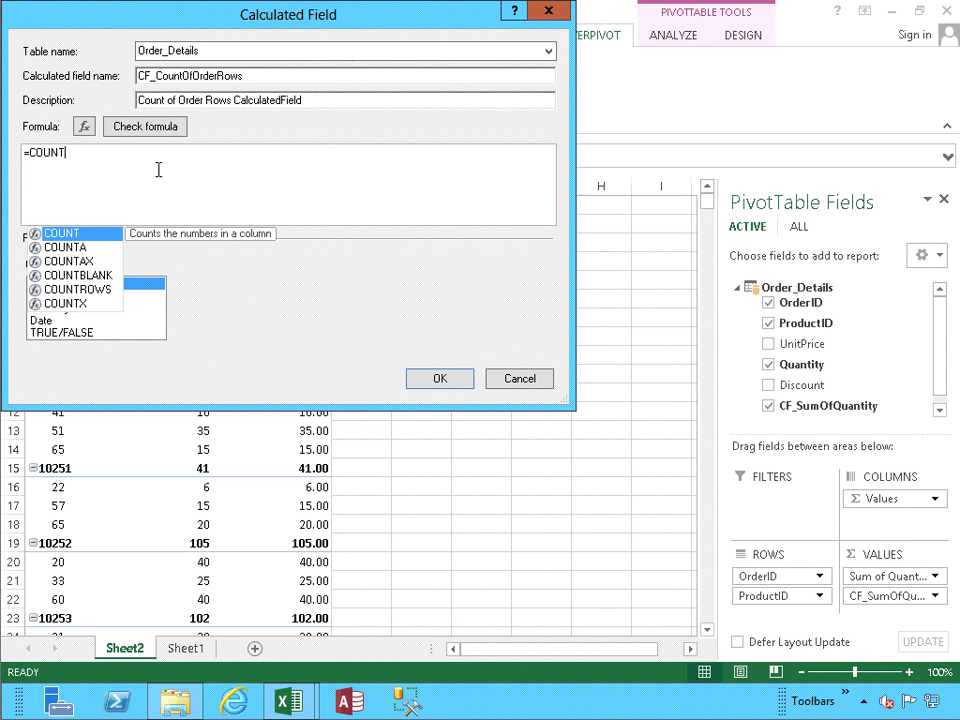
Complete the formula as =COUNT([Quantity]), verify it has no errors, and save the field.
type("(")
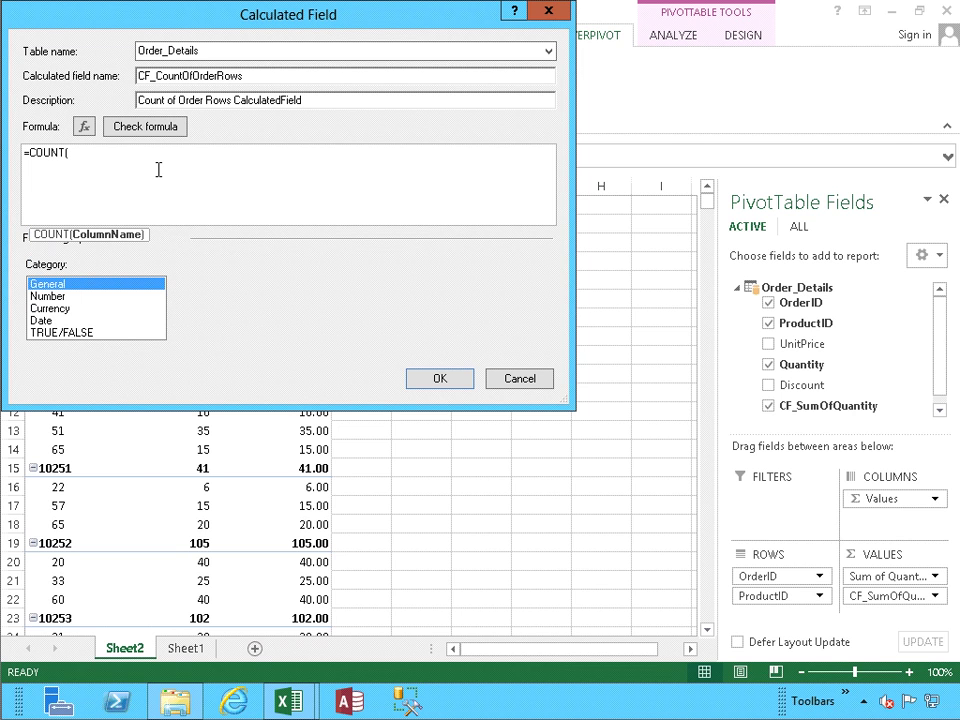
type("[")
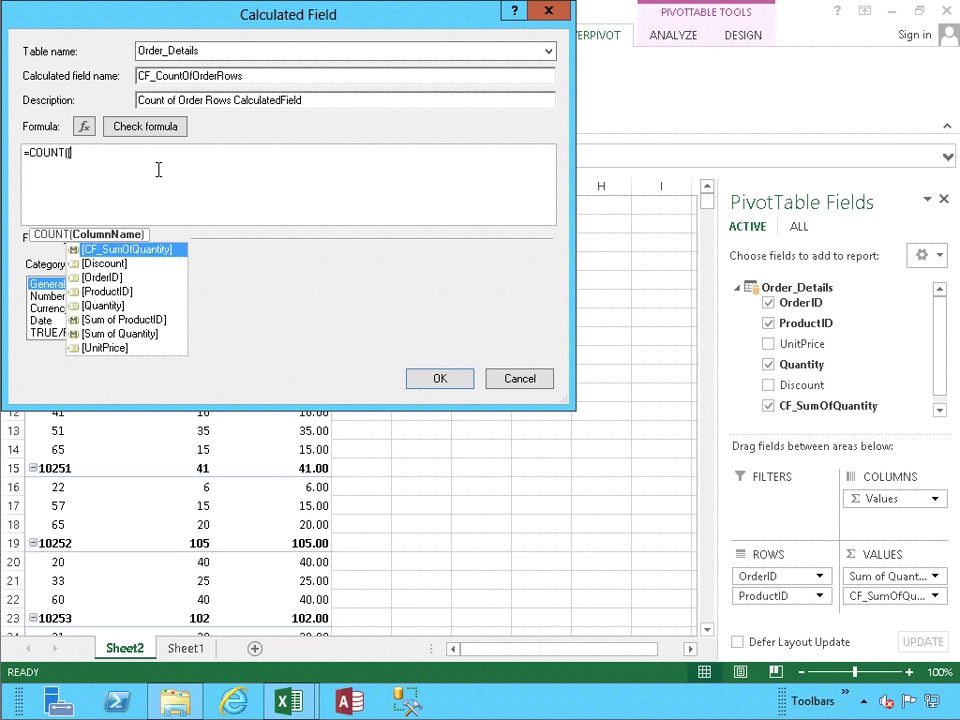
key("Down")
key("Down")
key("Down")
key("Down")
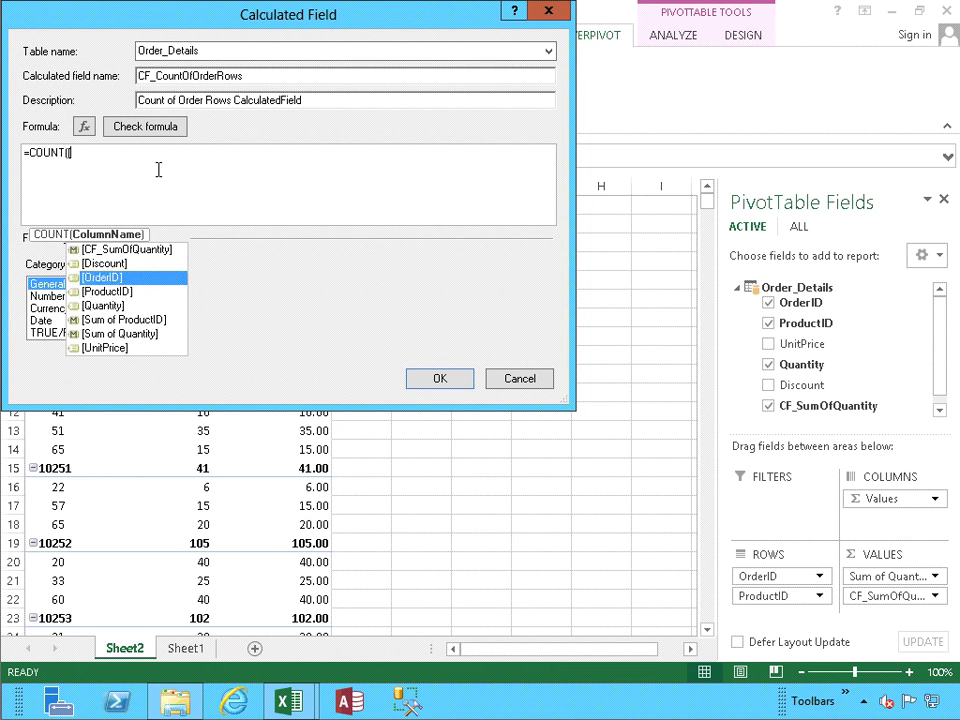
key("Tab")
type(")")
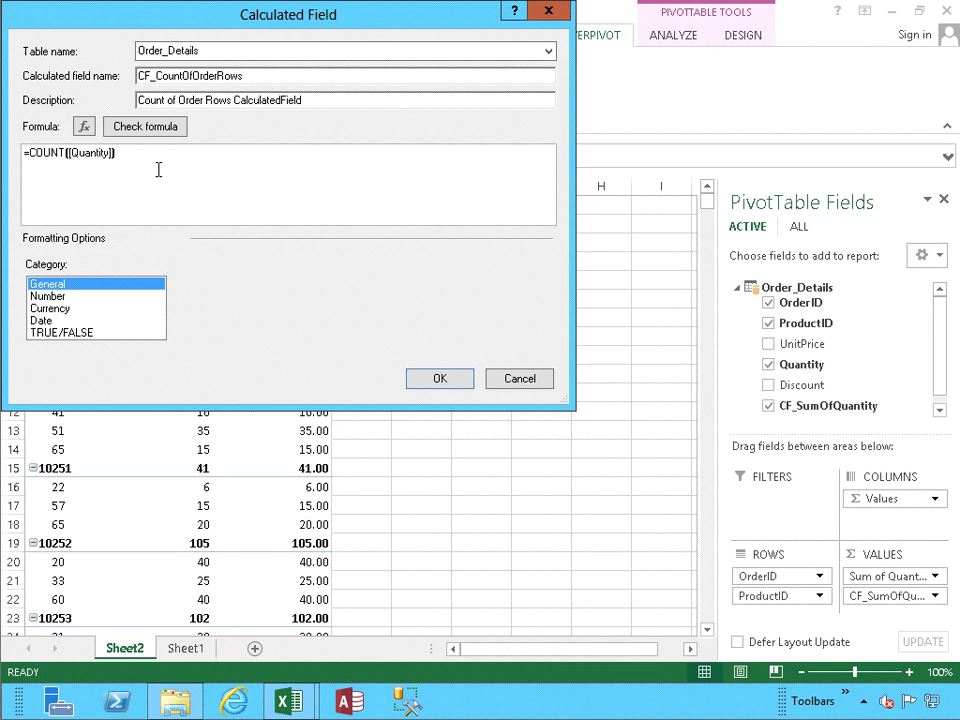
left_click(122, 132)
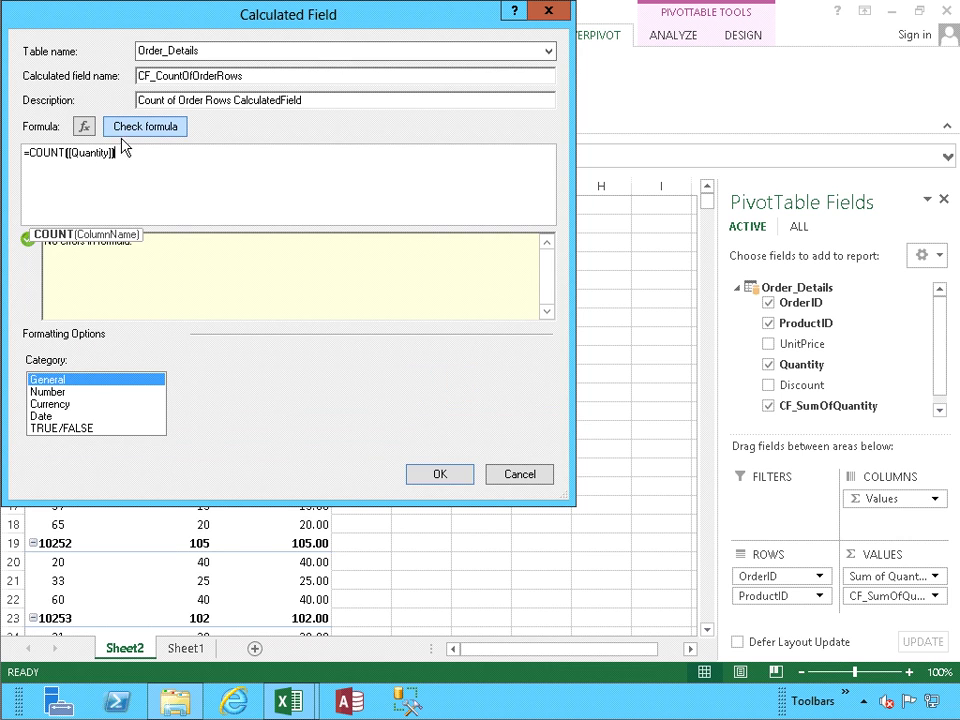
left_click(446, 476)
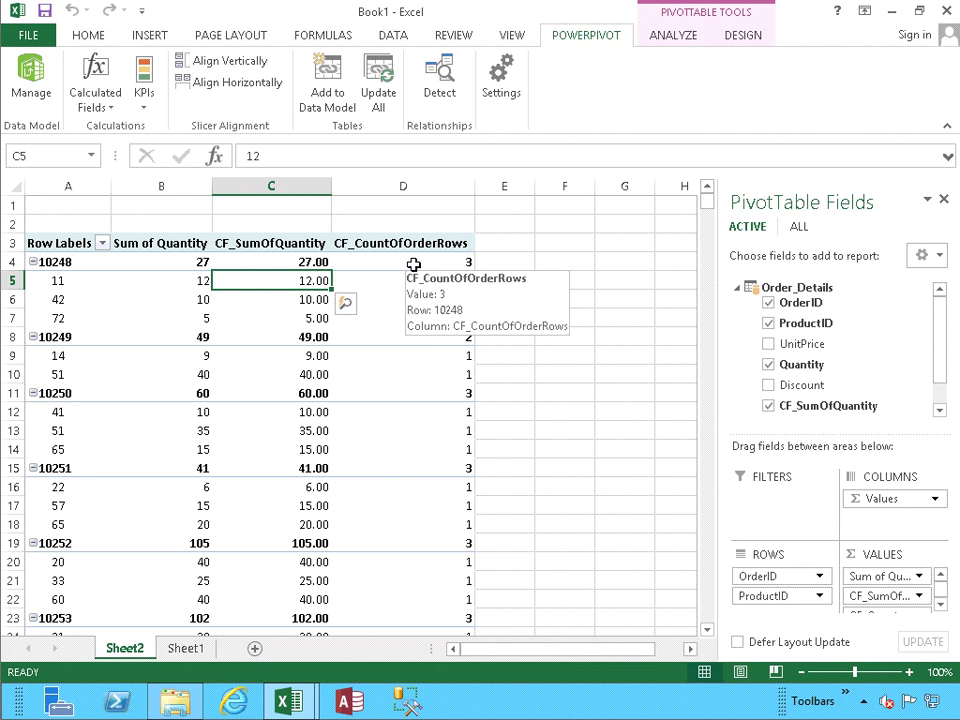
mouse_move(422, 262)
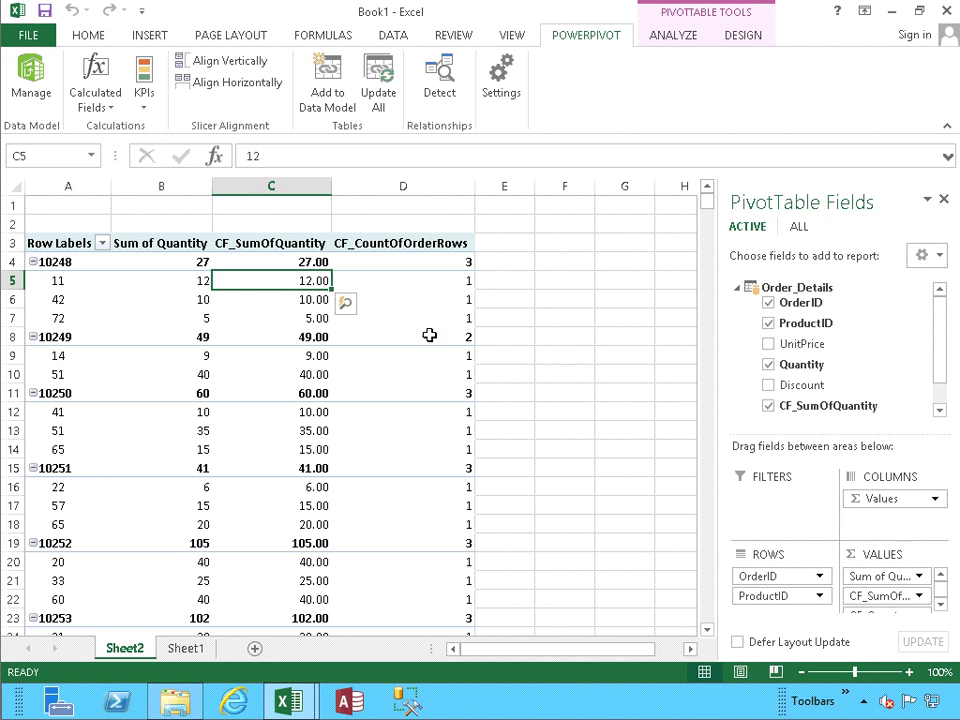
left_click(436, 284)
left_click(437, 304)
left_click(435, 322)
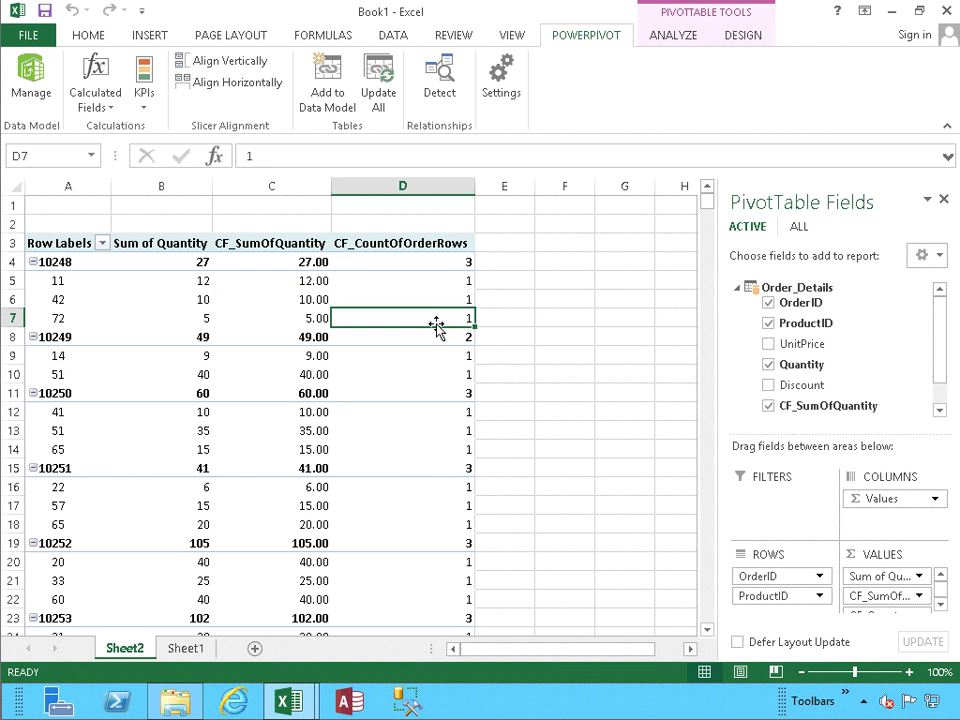
left_click(429, 361)
left_click(429, 371)
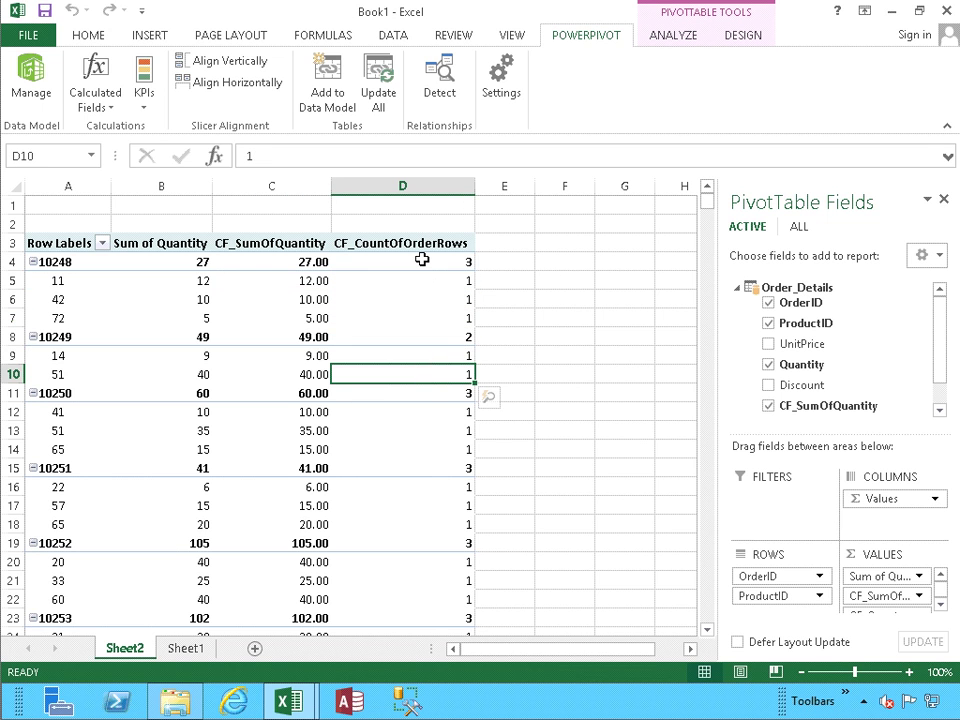
mouse_move(422, 260)
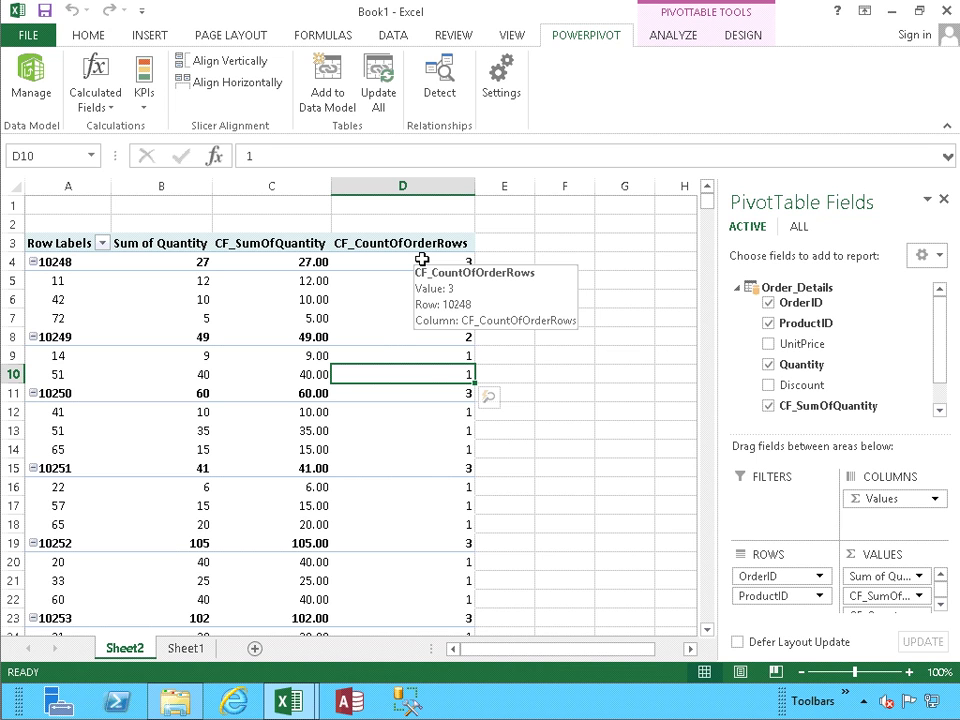
mouse_move(390, 307)
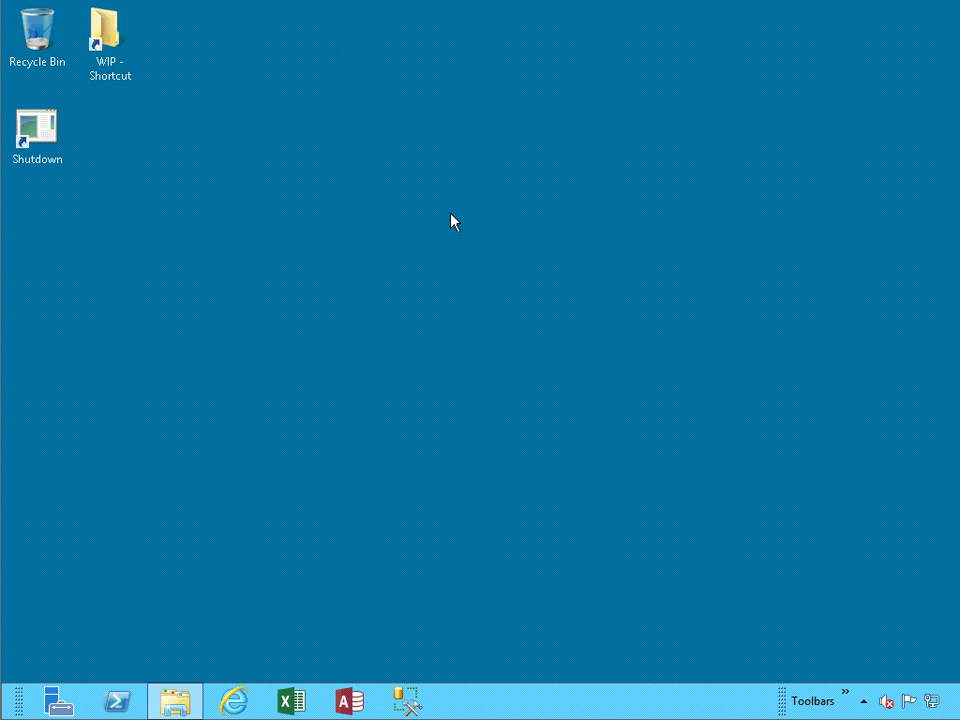
Open PowerPivot for a new blank workbook and start a Get External Data import from other sources.
left_click(291, 701)
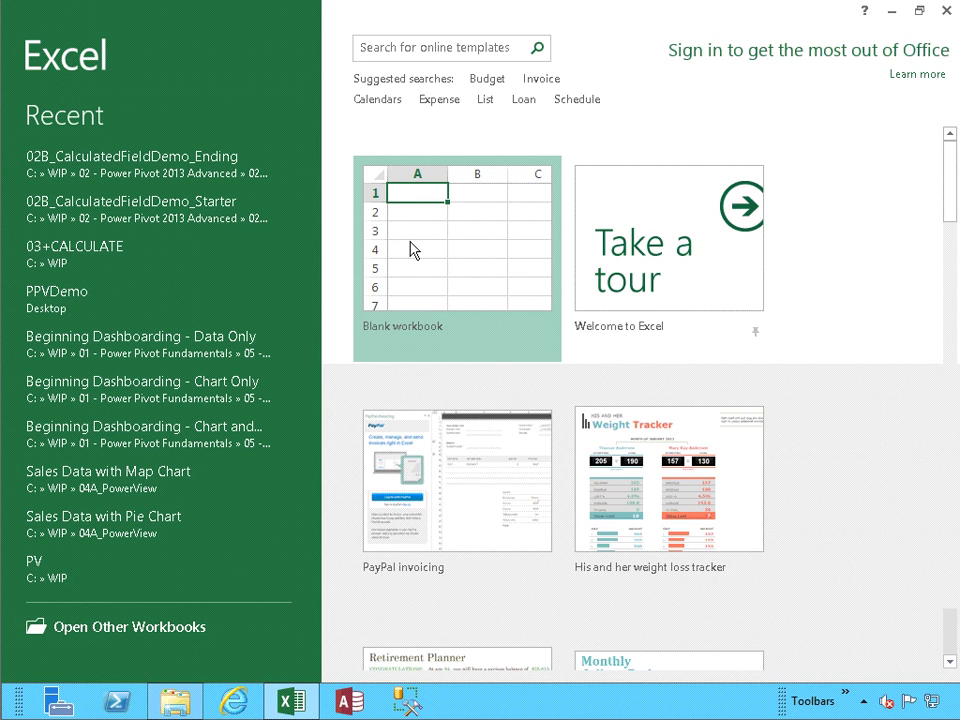
left_click(411, 249)
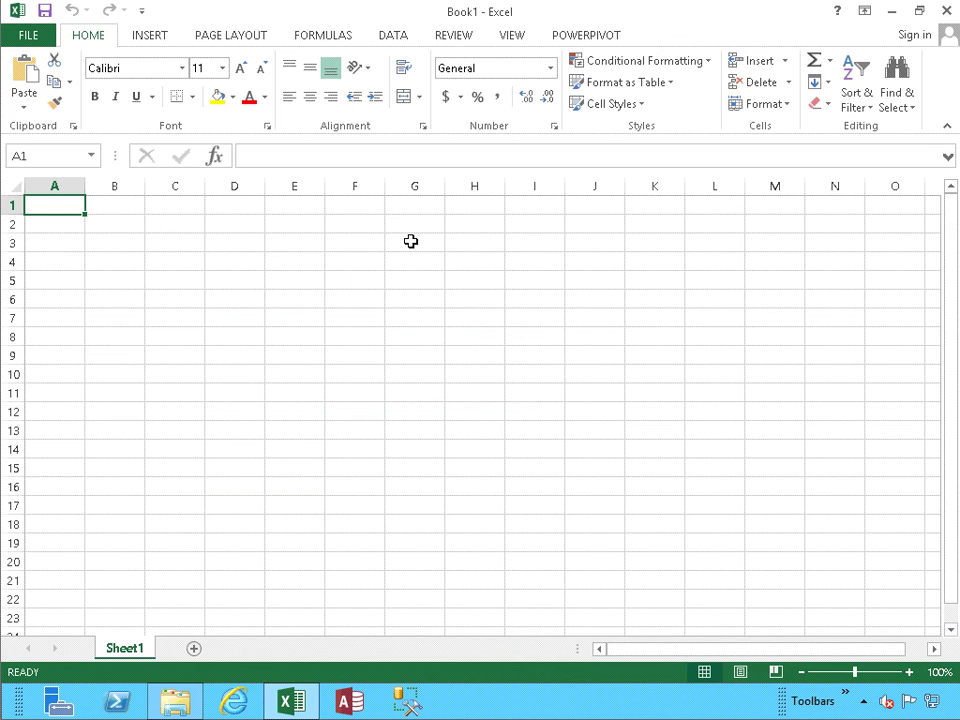
left_click(585, 36)
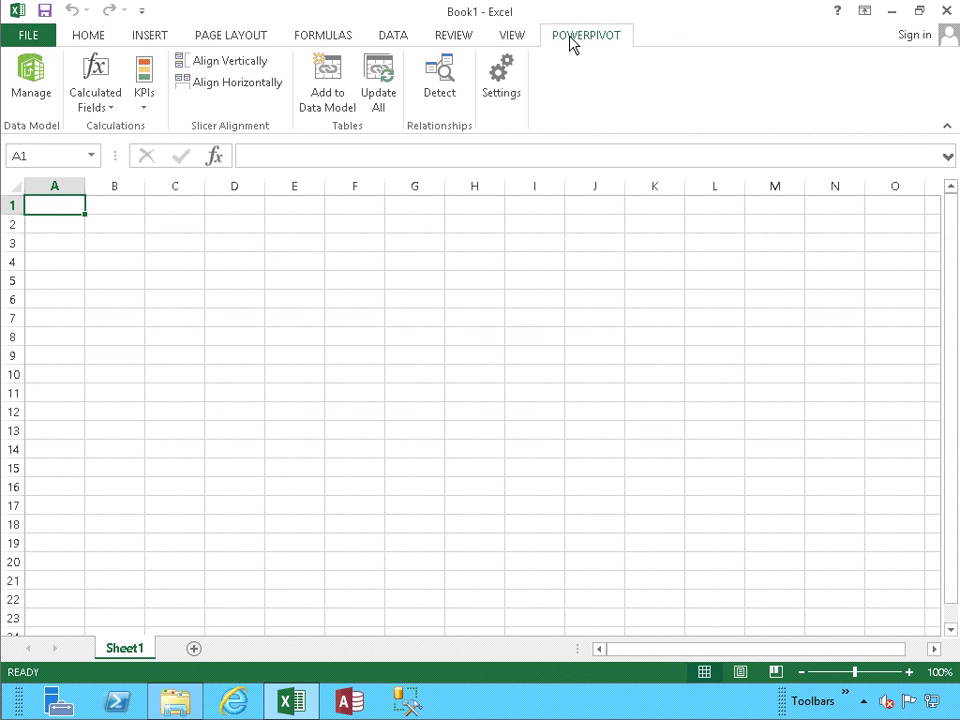
left_click(47, 95)
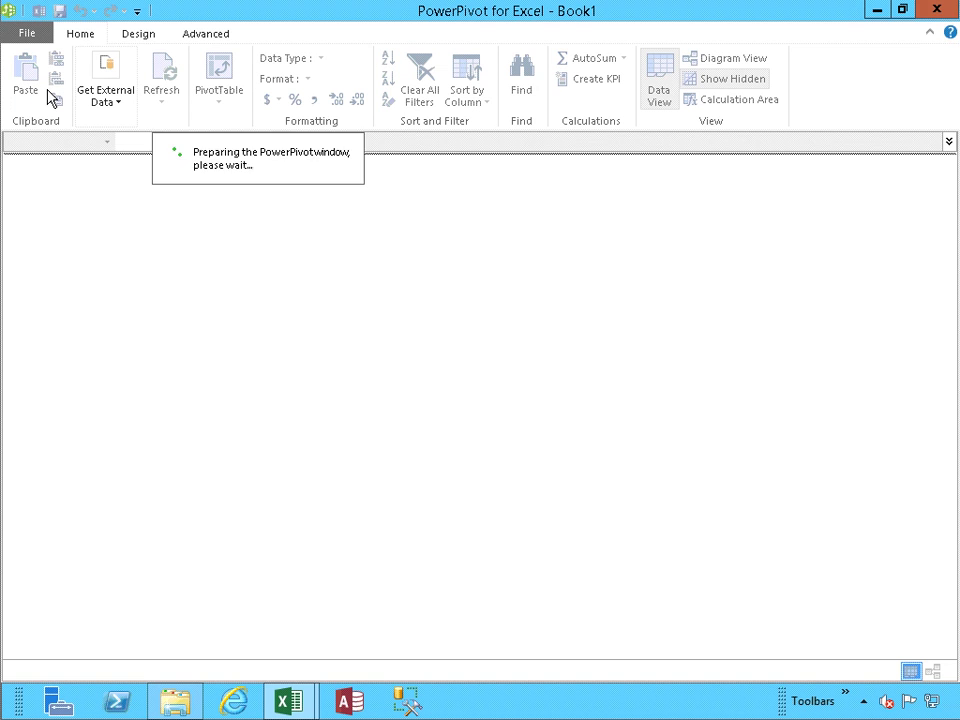
left_click(108, 100)
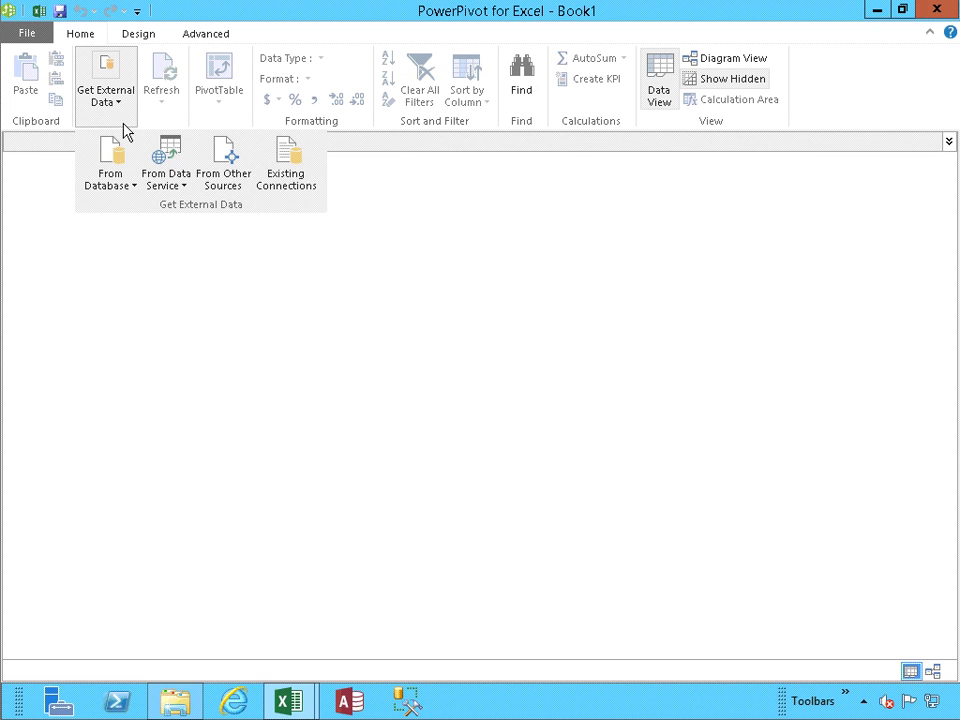
left_click(212, 174)
Connect the Table Import Wizard to the Northwind OData feed and confirm a successful connection test.
left_click_drag(701, 292, 681, 484)
left_click(475, 432)
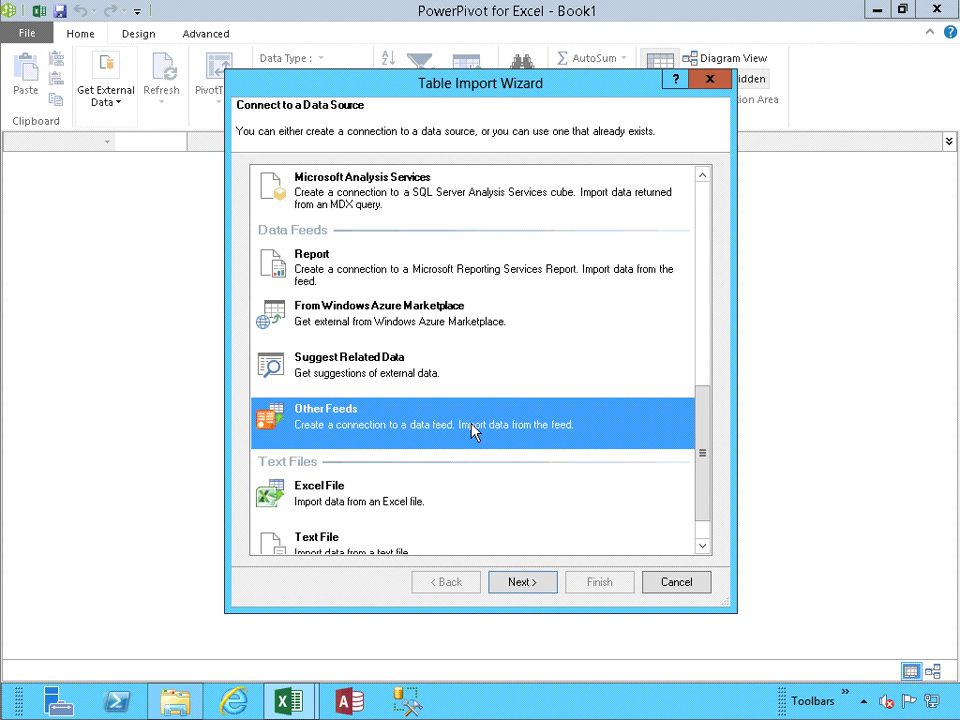
left_click(522, 582)
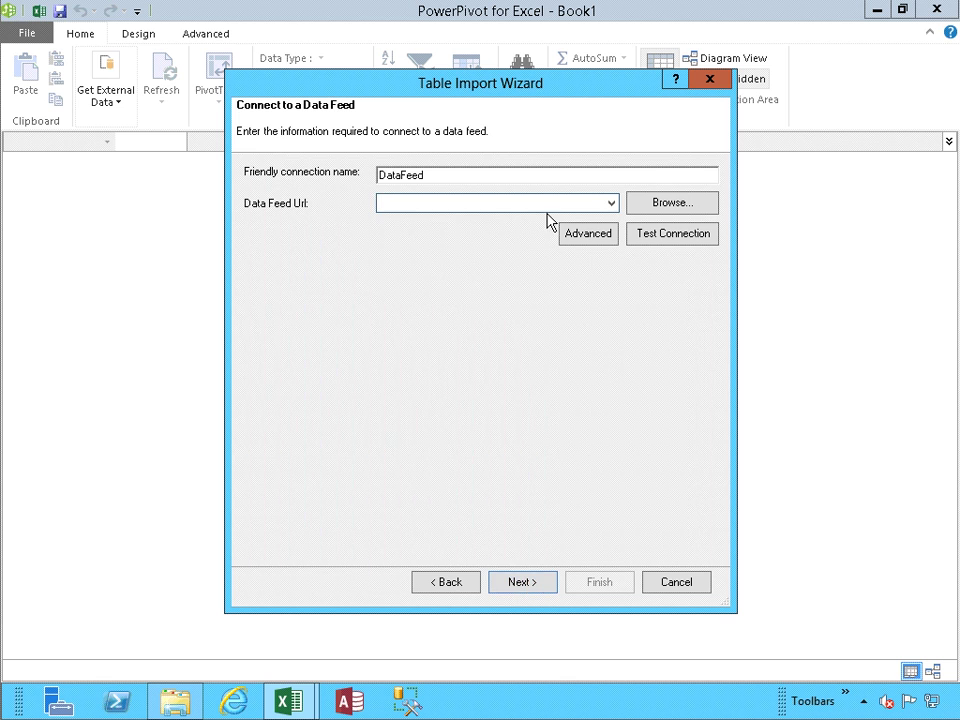
left_click(610, 205)
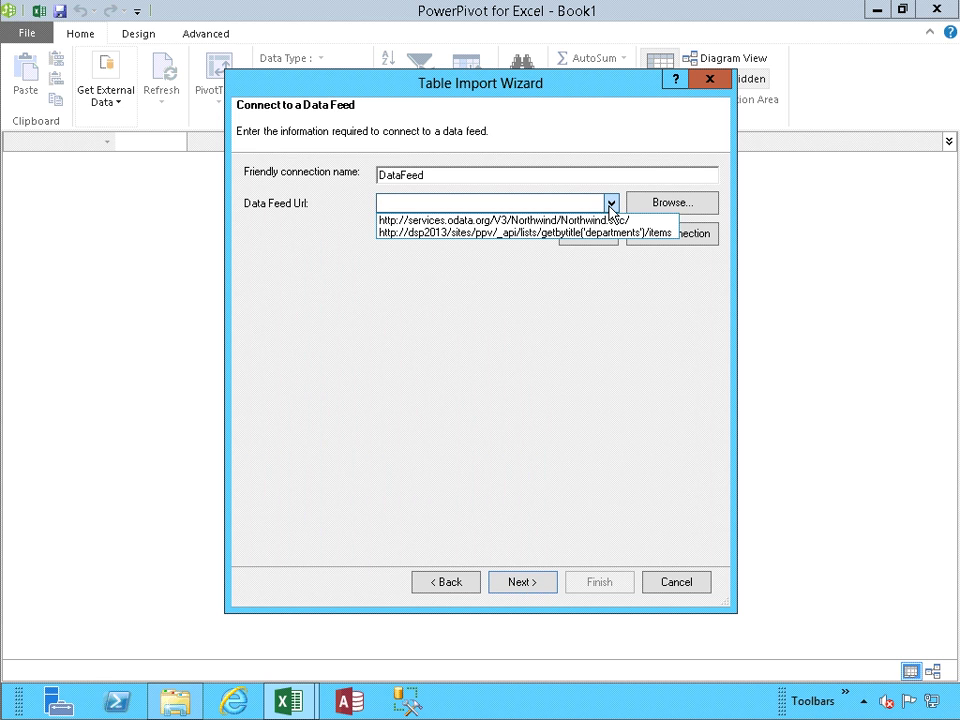
left_click(554, 221)
left_click(659, 242)
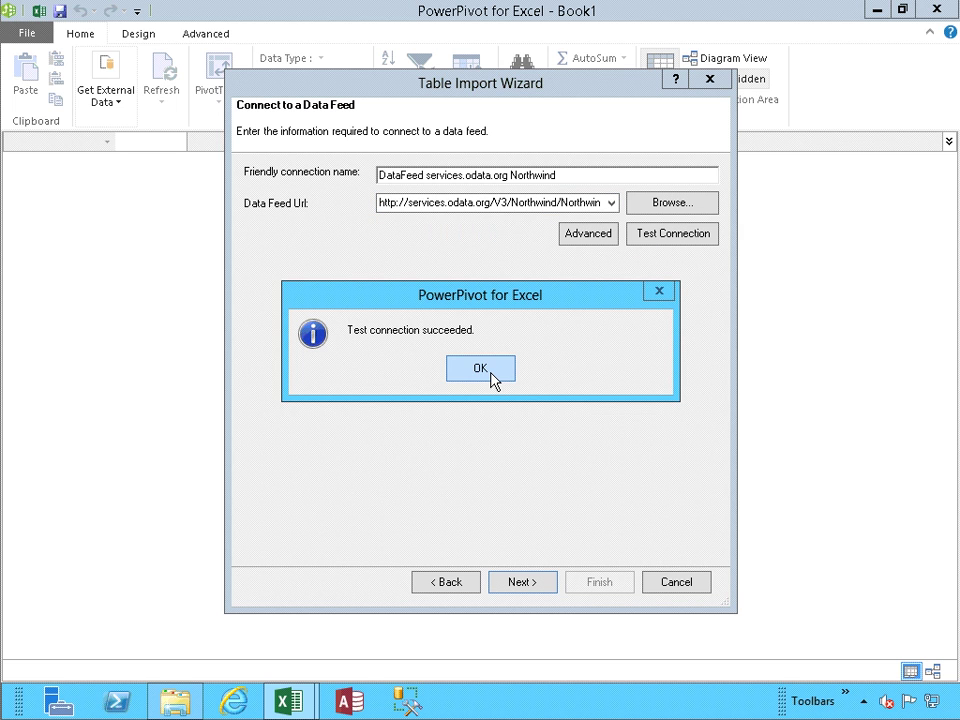
left_click(481, 369)
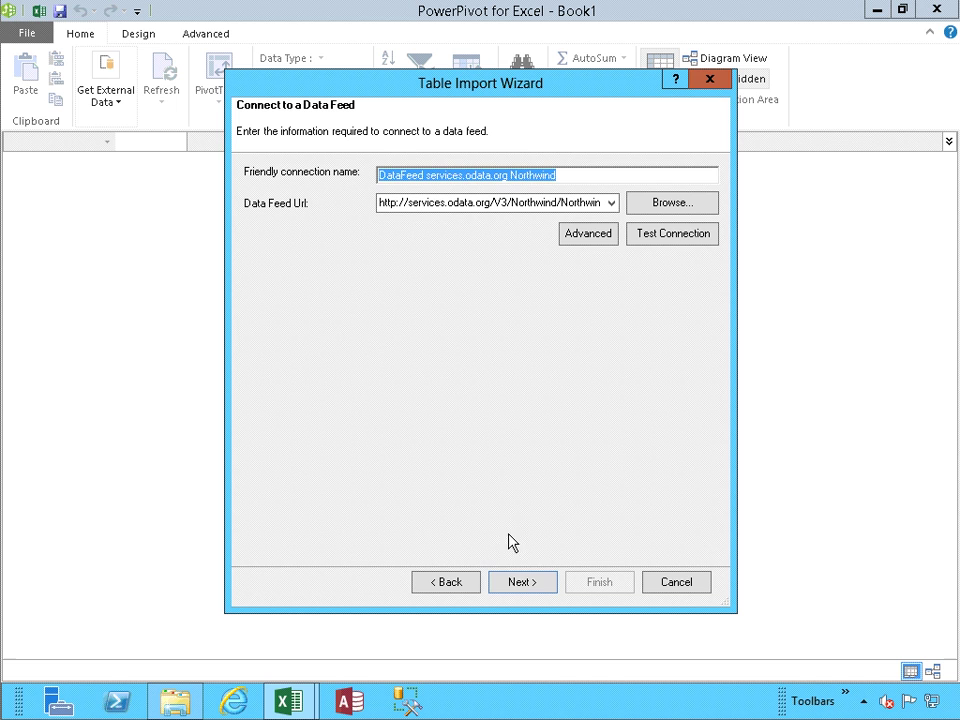
left_click(520, 586)
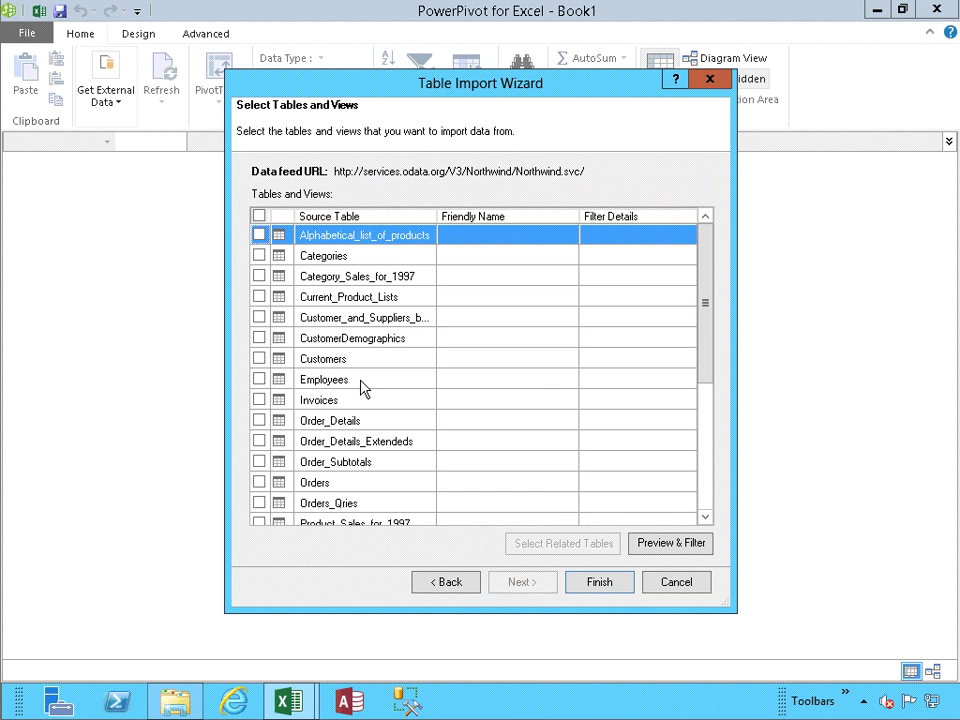
Select and preview the Customers table, then import it from the Northwind feed (91 rows).
left_click(258, 360)
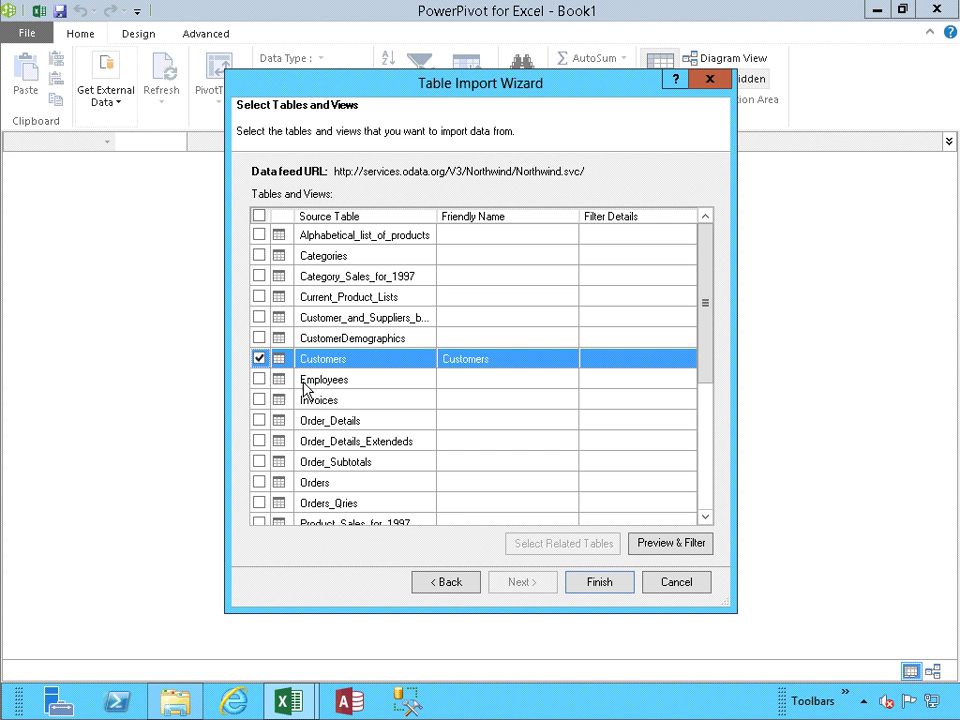
left_click(645, 547)
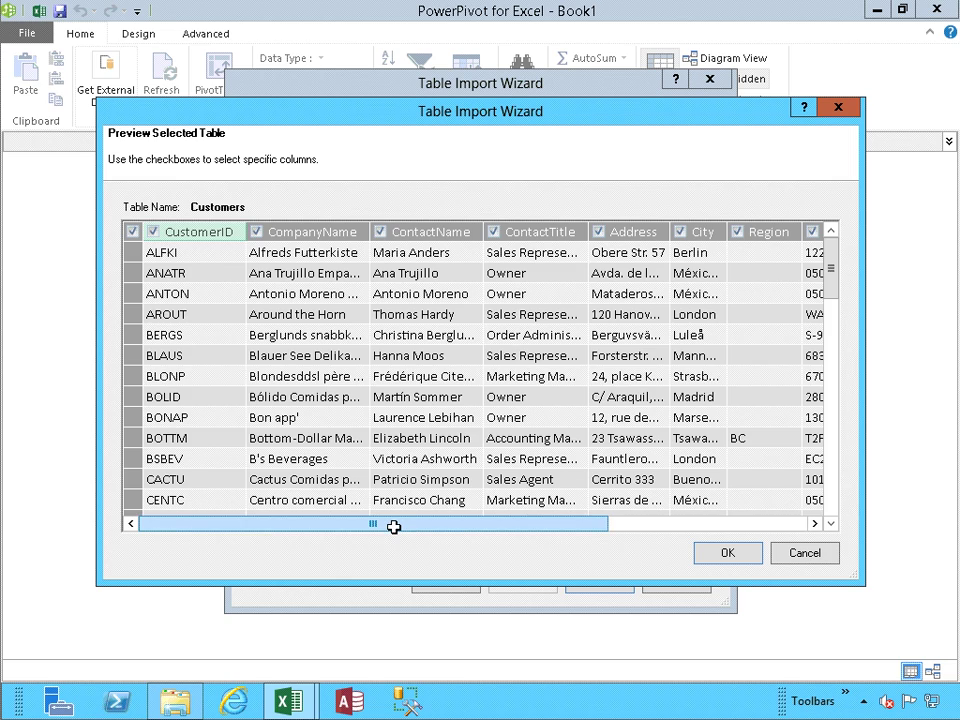
mouse_move(393, 527)
left_mouse_down()
mouse_move(630, 536)
mouse_move(381, 538)
left_mouse_up()
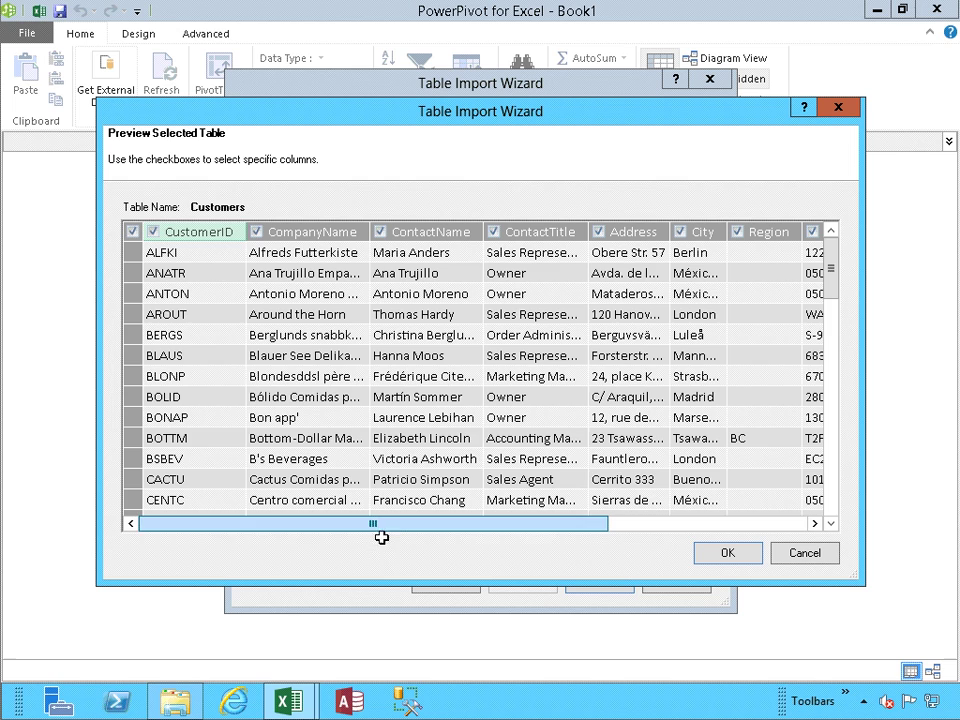
left_click_drag(831, 262, 816, 476)
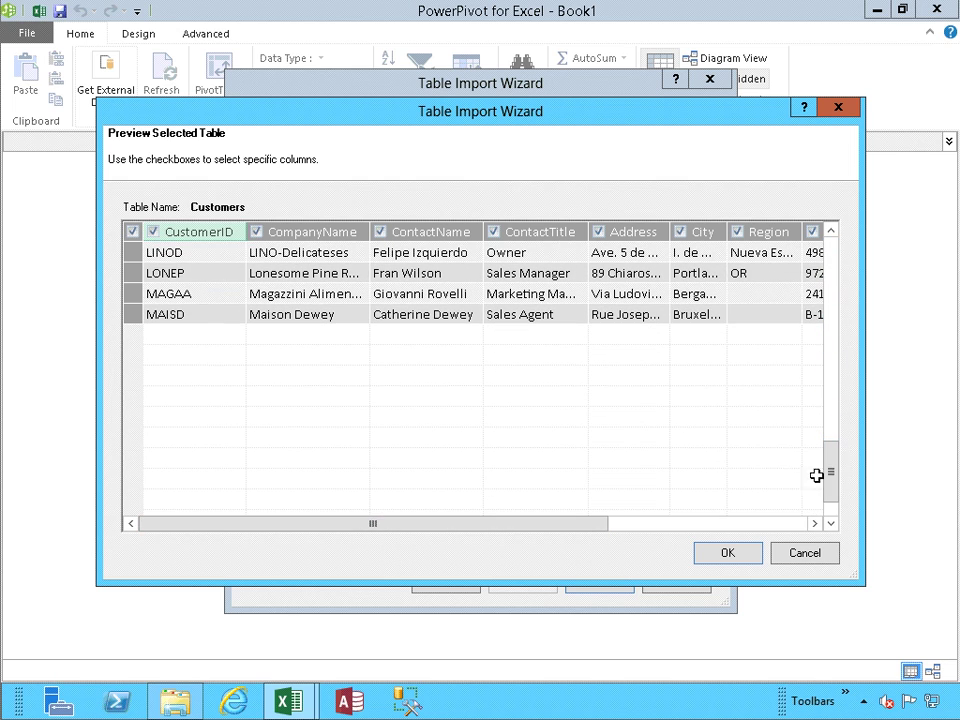
left_click(731, 550)
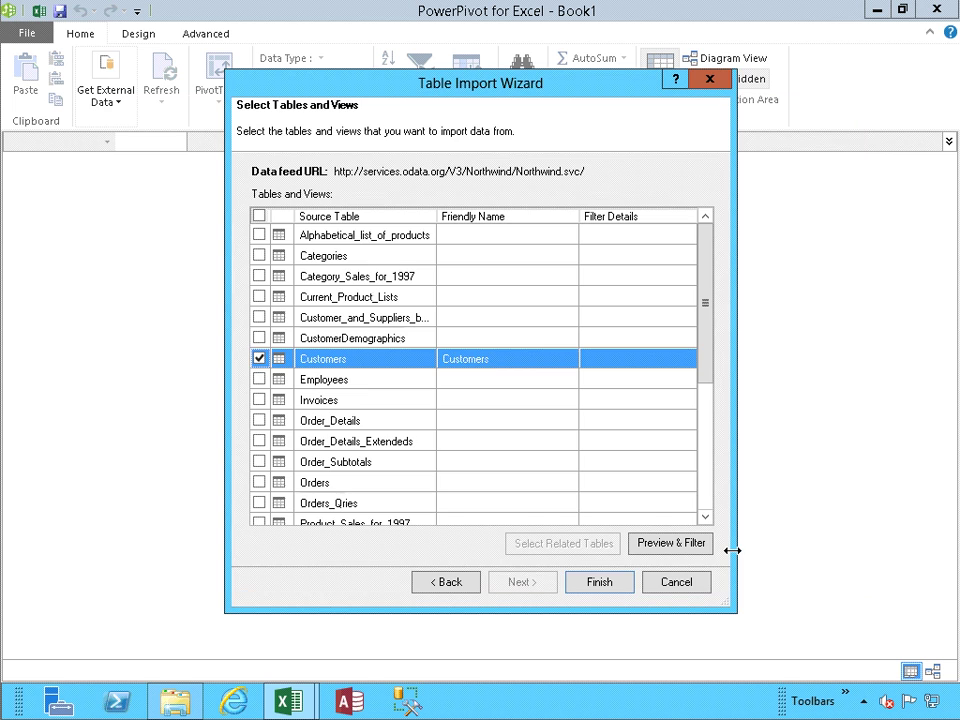
left_click(604, 589)
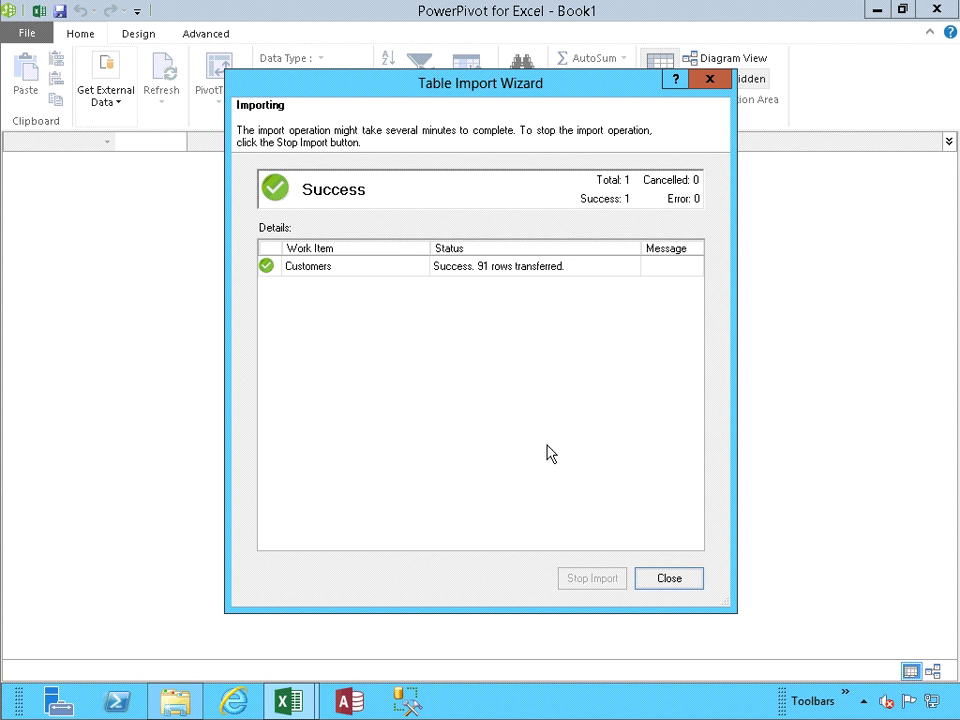
Close the import wizard and inspect the first ContactName value in the Customers grid.
left_click(665, 579)
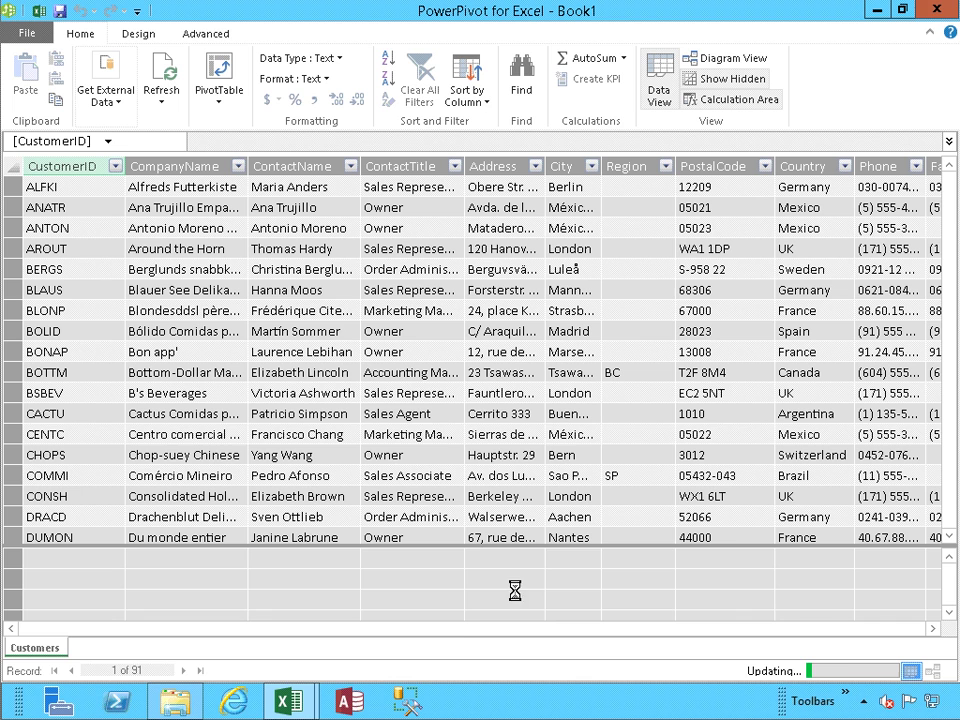
left_click_drag(455, 631, 666, 641)
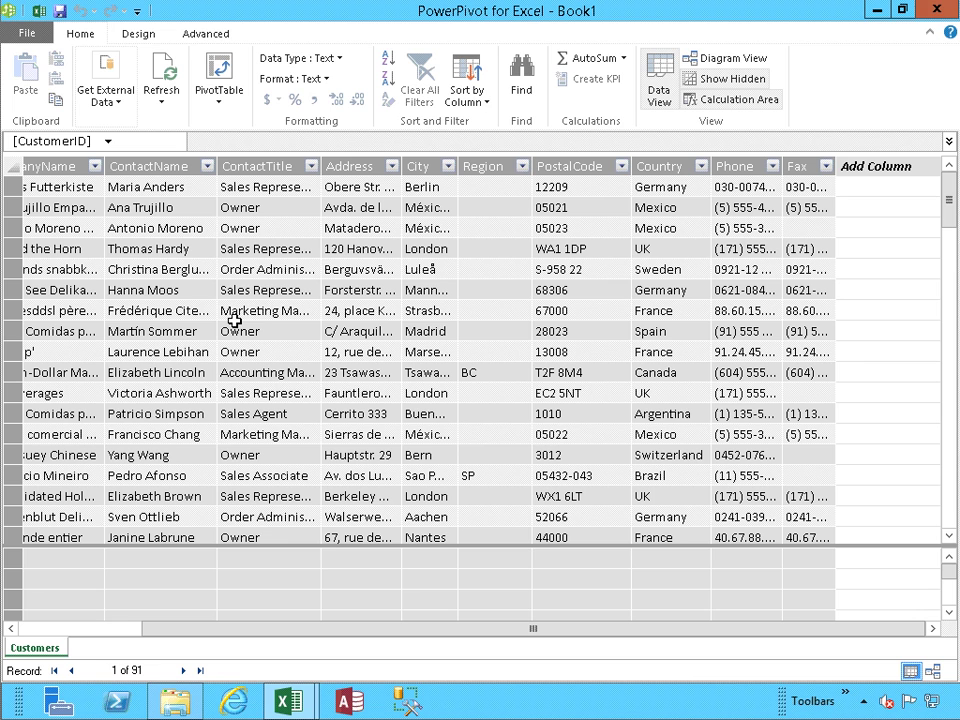
left_click(150, 187)
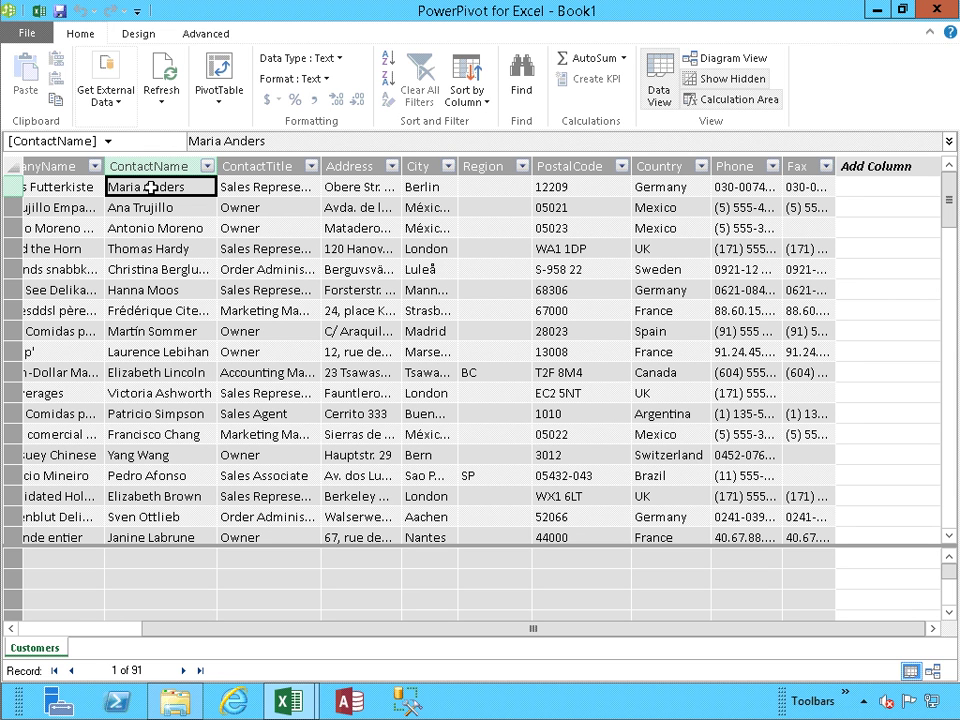
Add a calculated column =FIND(" ",[ContactName],1,0) locating the space in each contact name.
left_click(851, 190)
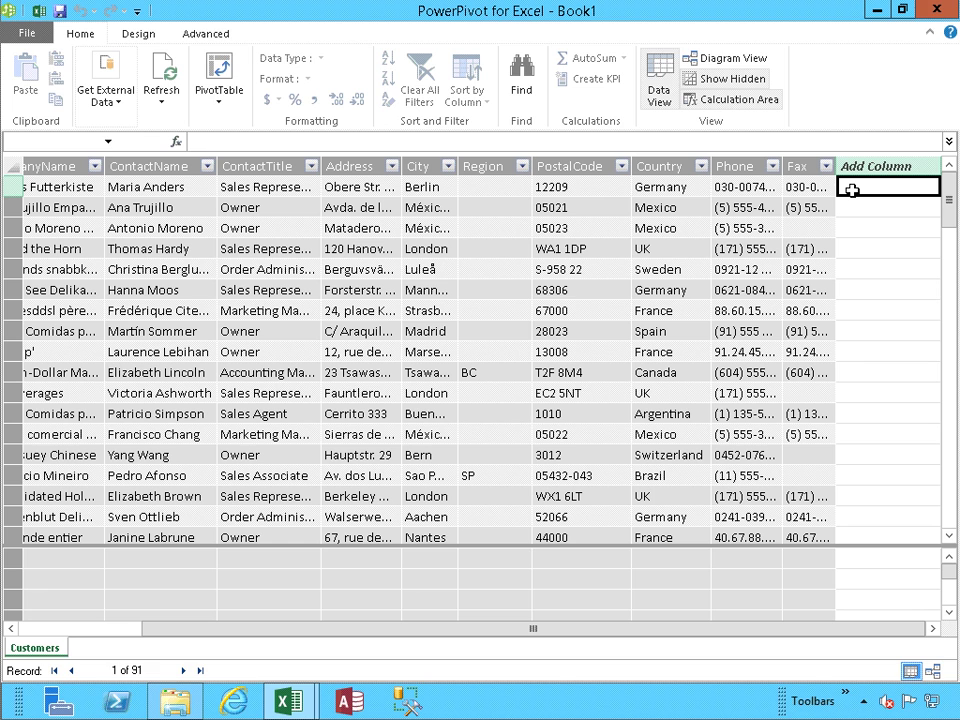
type("=")
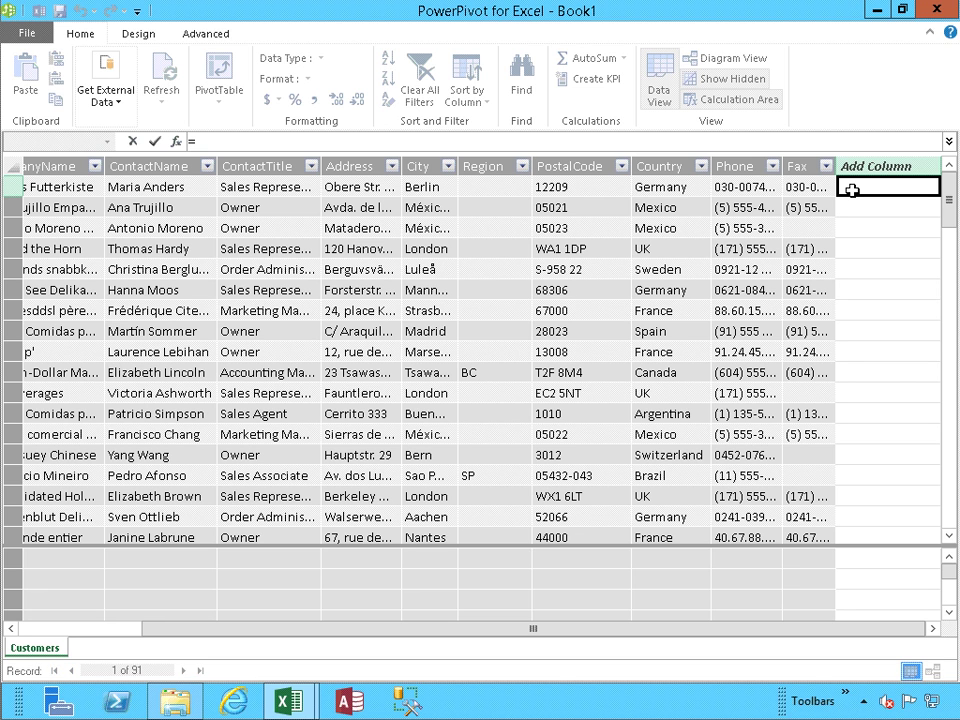
type("FIND")
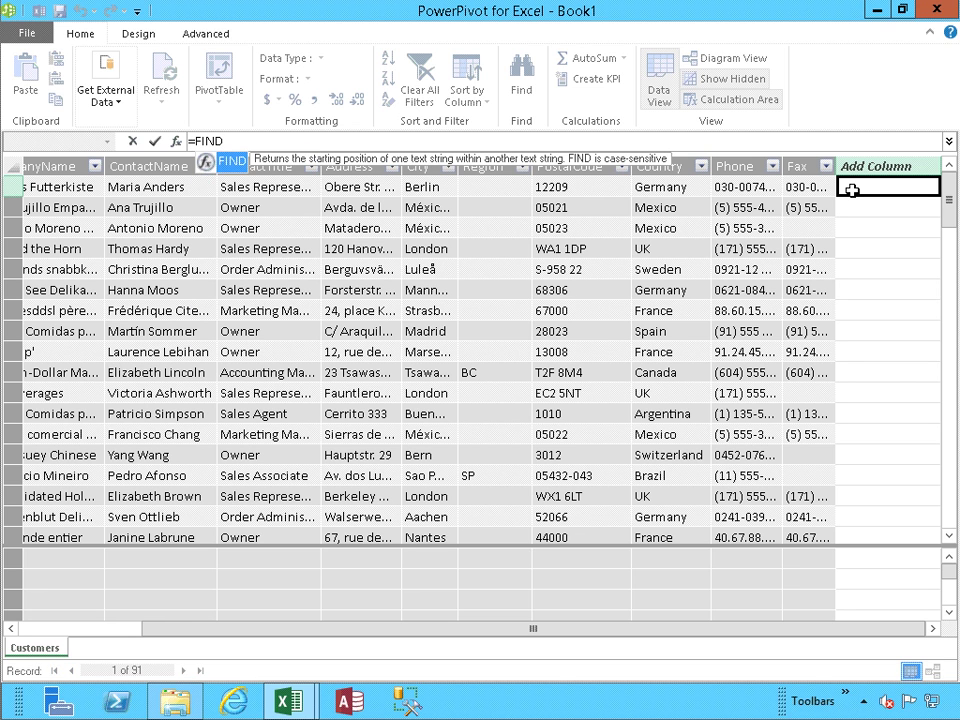
type("(")
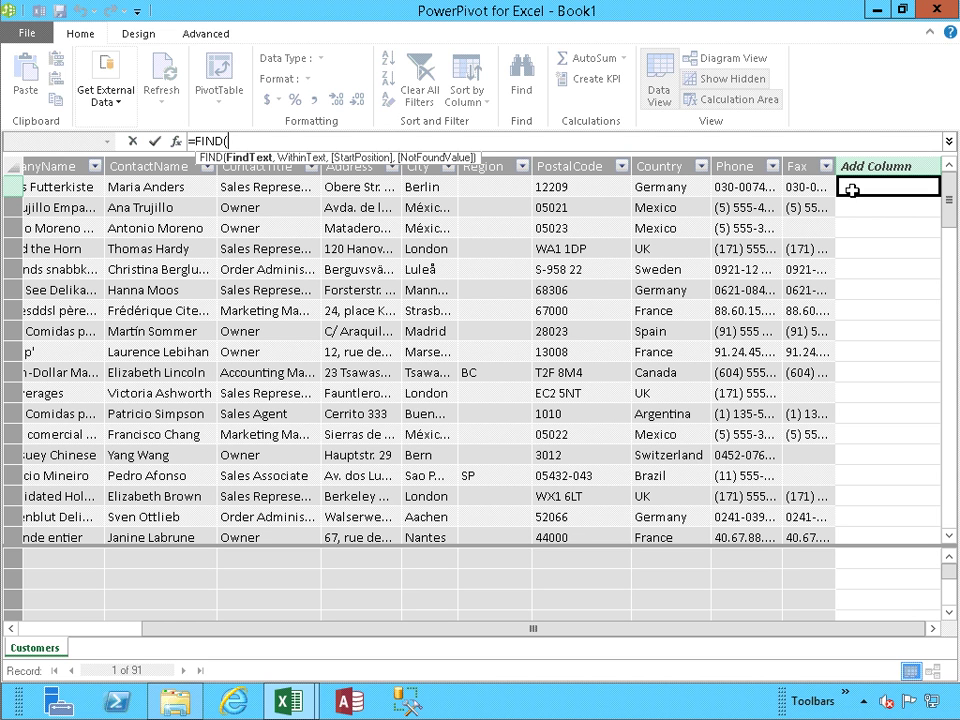
type("\" \",")
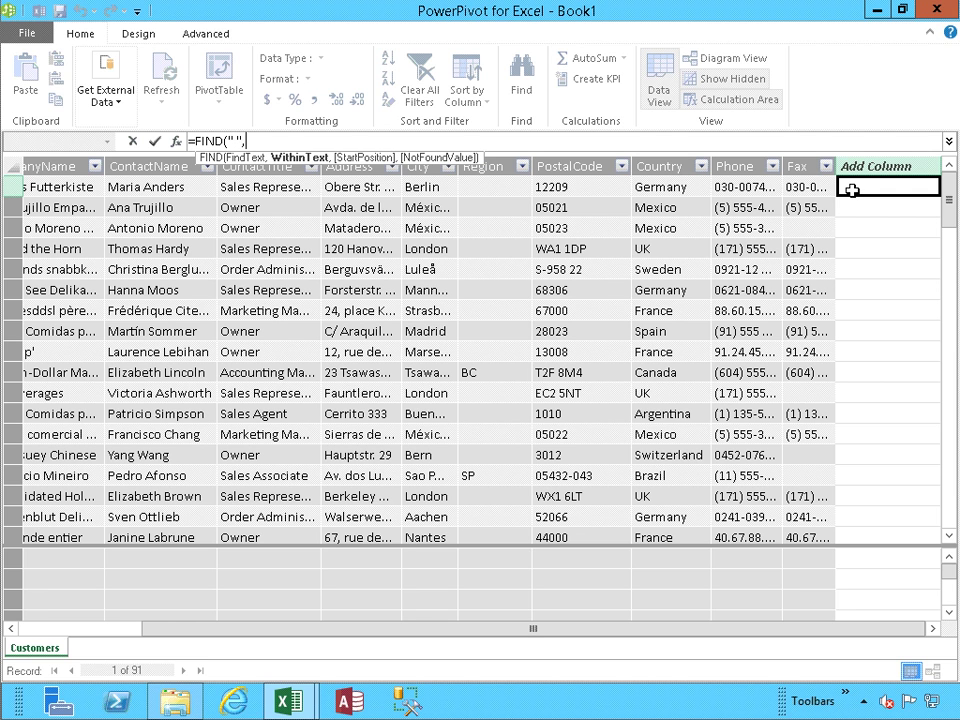
type("[")
key("Down")
key("Down")
key("Down")
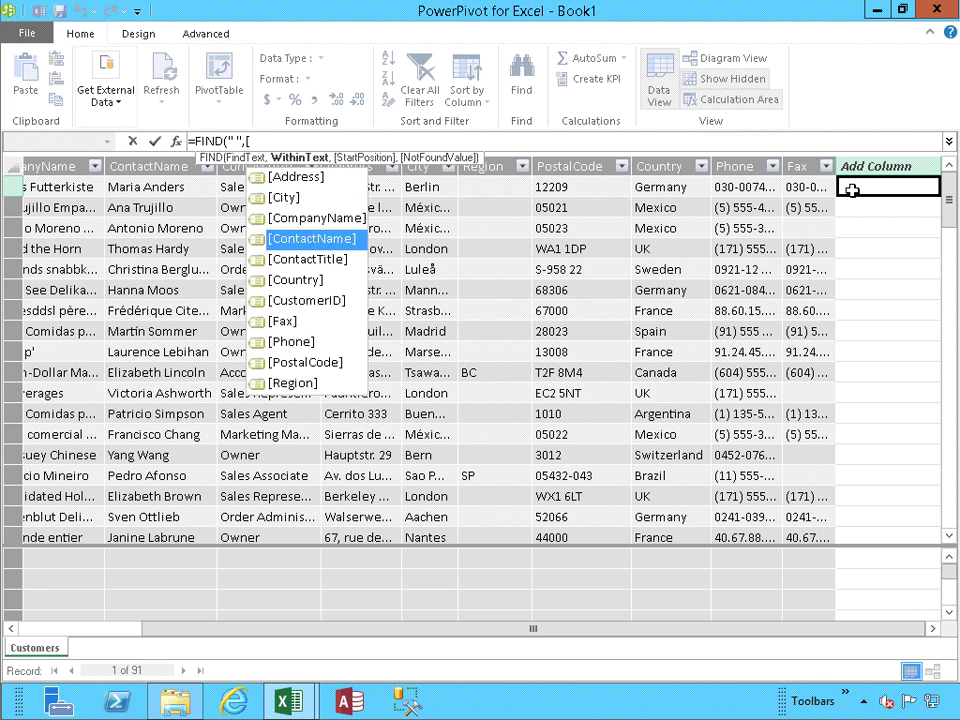
key("Tab")
type(",")
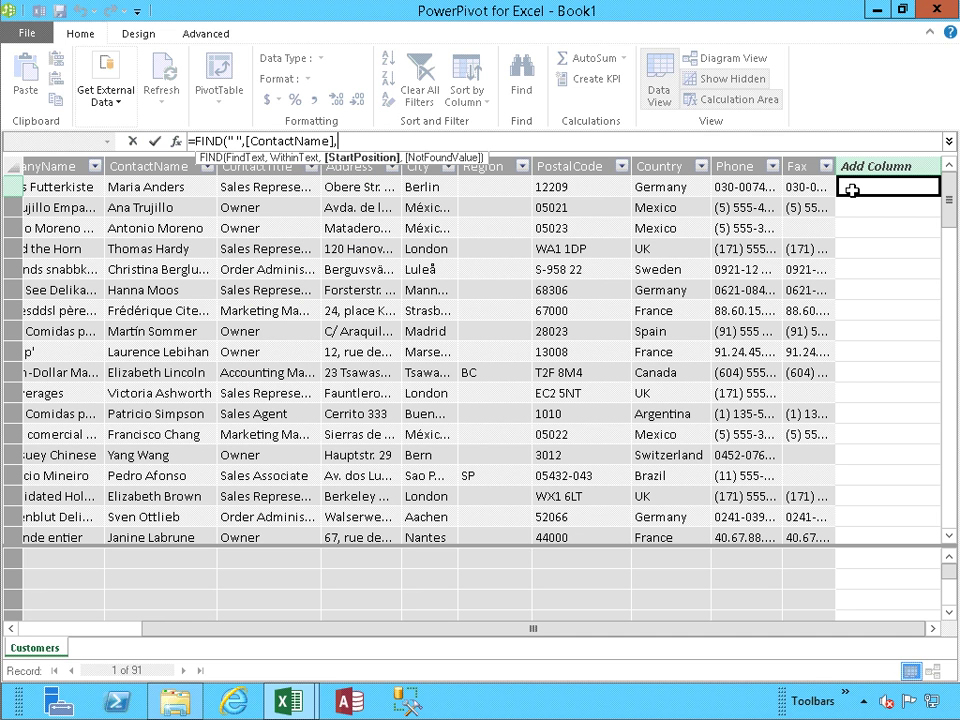
type("1,0)")
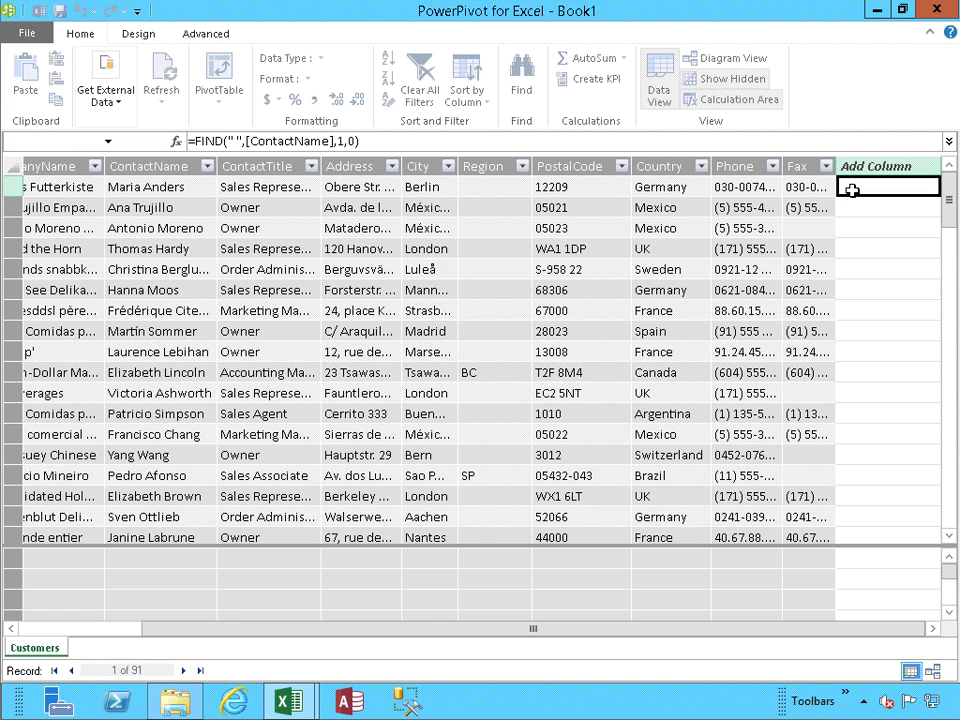
key("Return")
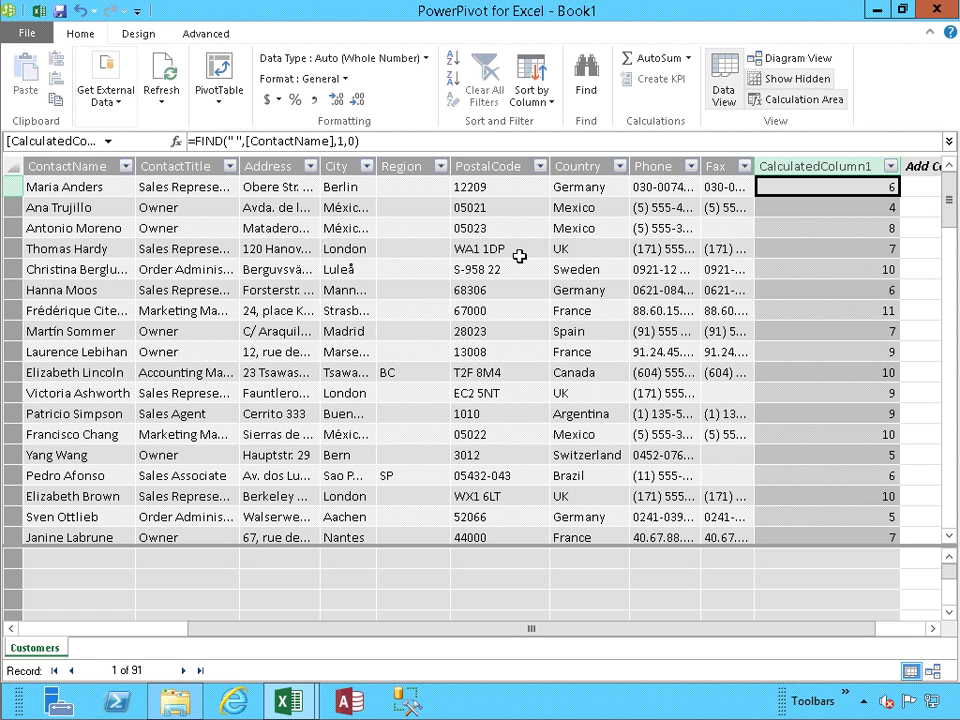
Rename the new column to SpaceLocationInContactName.
left_click(809, 166)
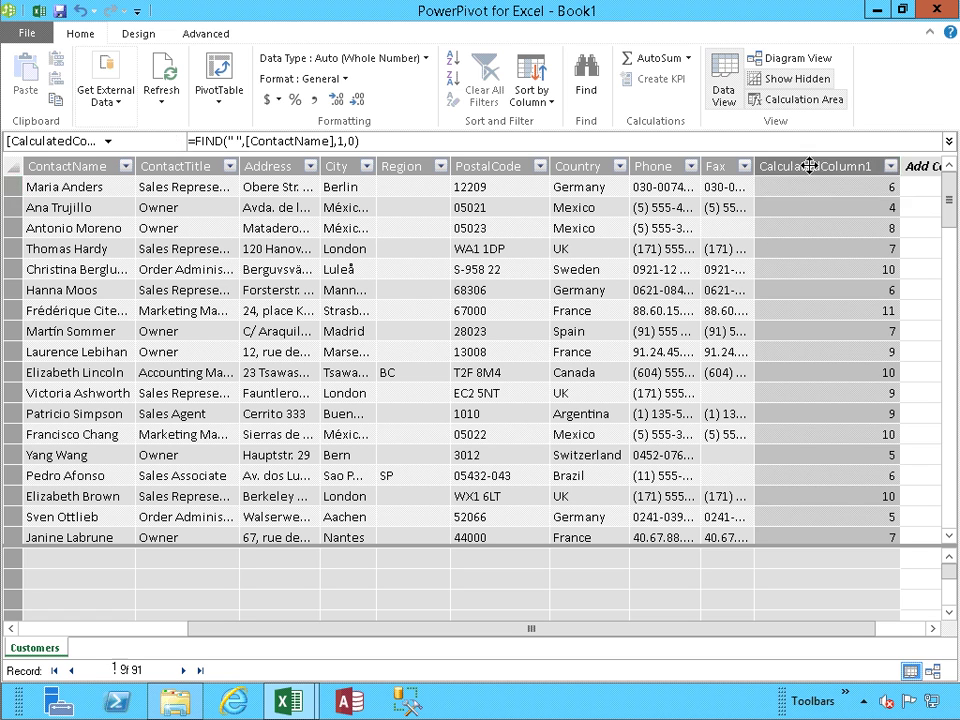
double_click(809, 166)
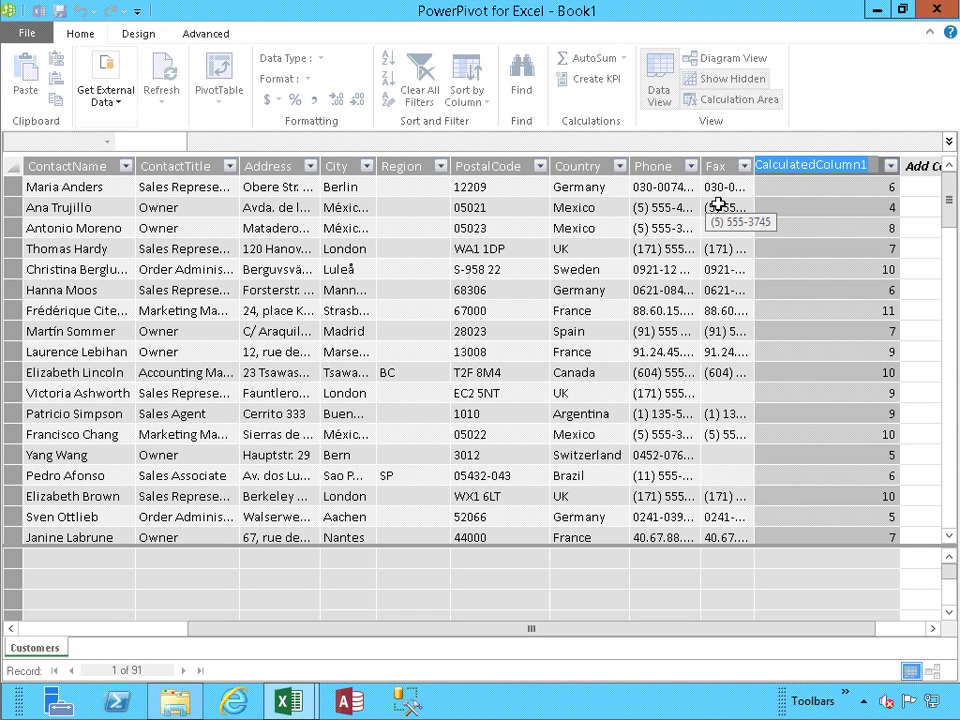
type("S")
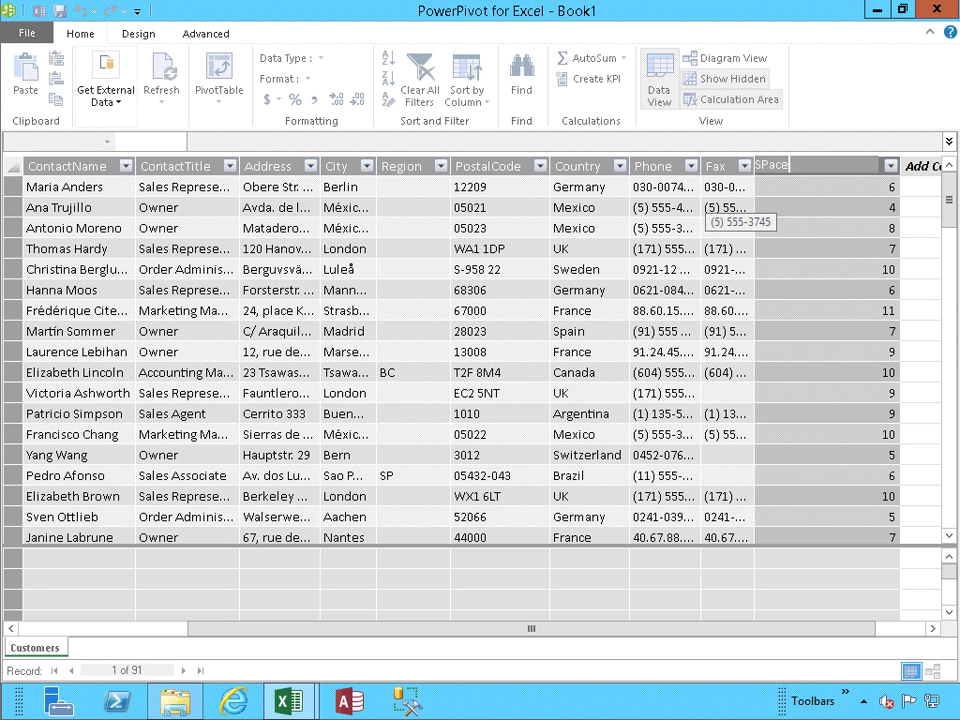
type("paceLocationIn")
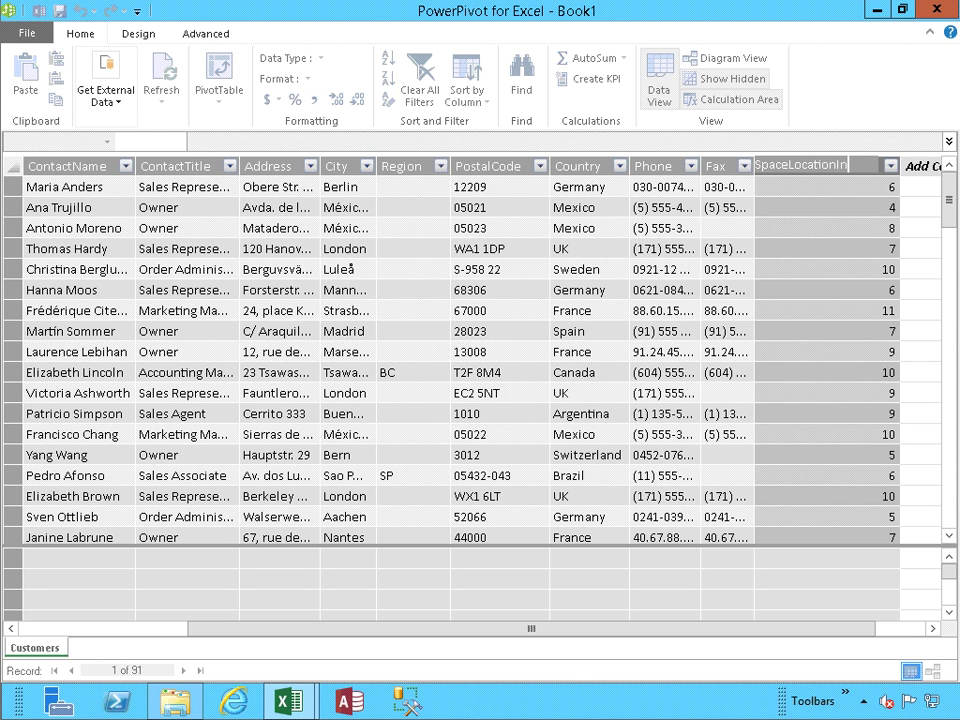
type("ContactName")
key("Return")
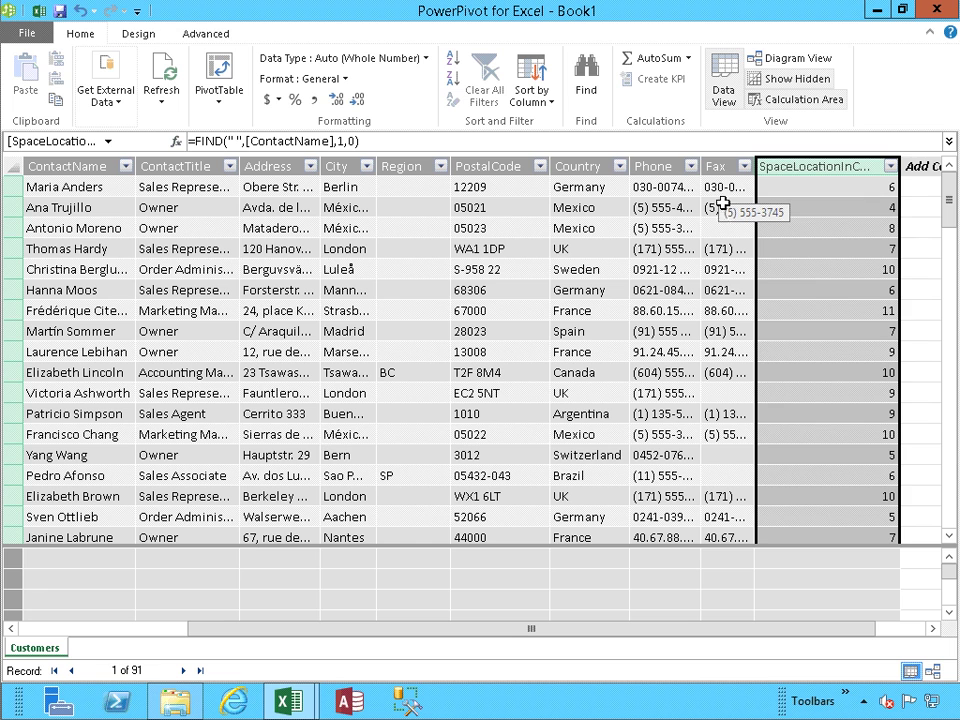
Add CalculatedColumn1 as =LEFT([ContactName],[SpaceLocationInContactName]), giving first names like Maria and Ana.
left_click(918, 189)
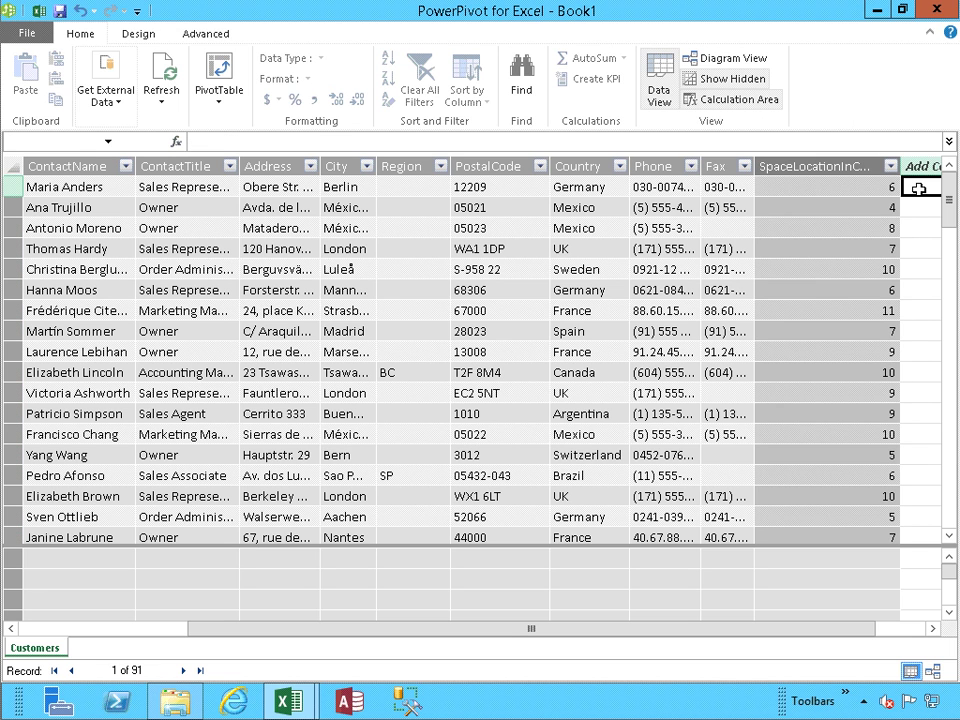
left_click(561, 145)
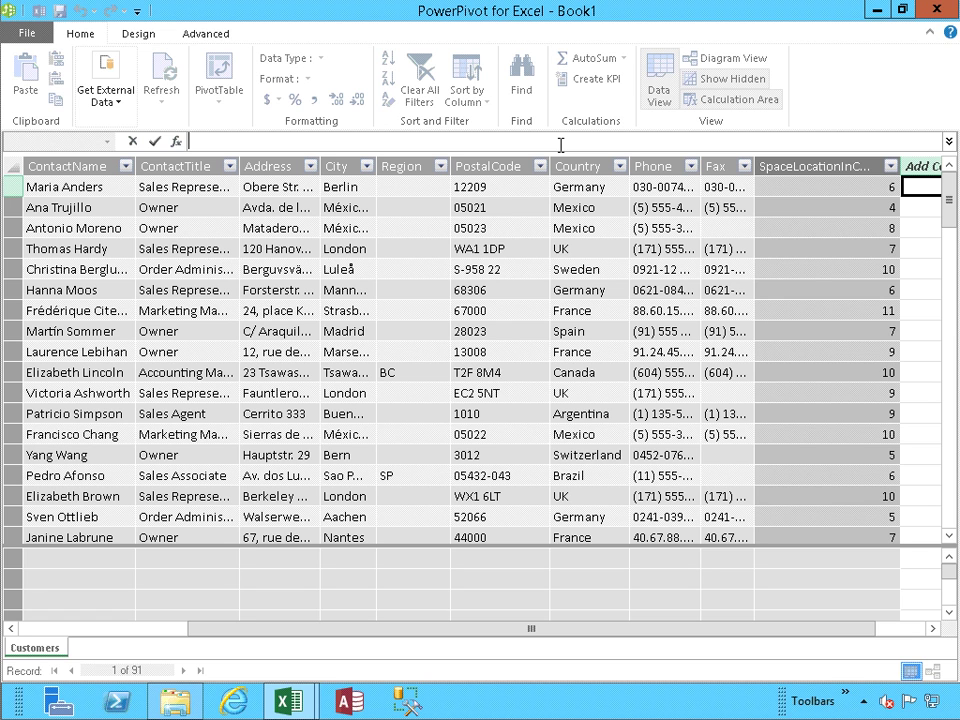
type("=left(")
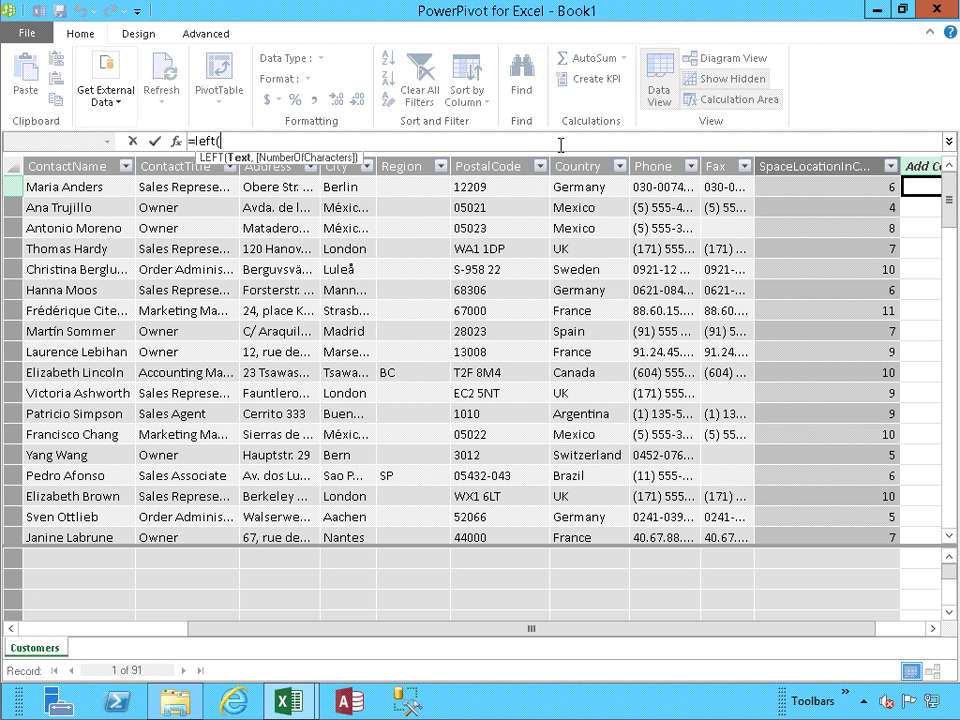
type("[")
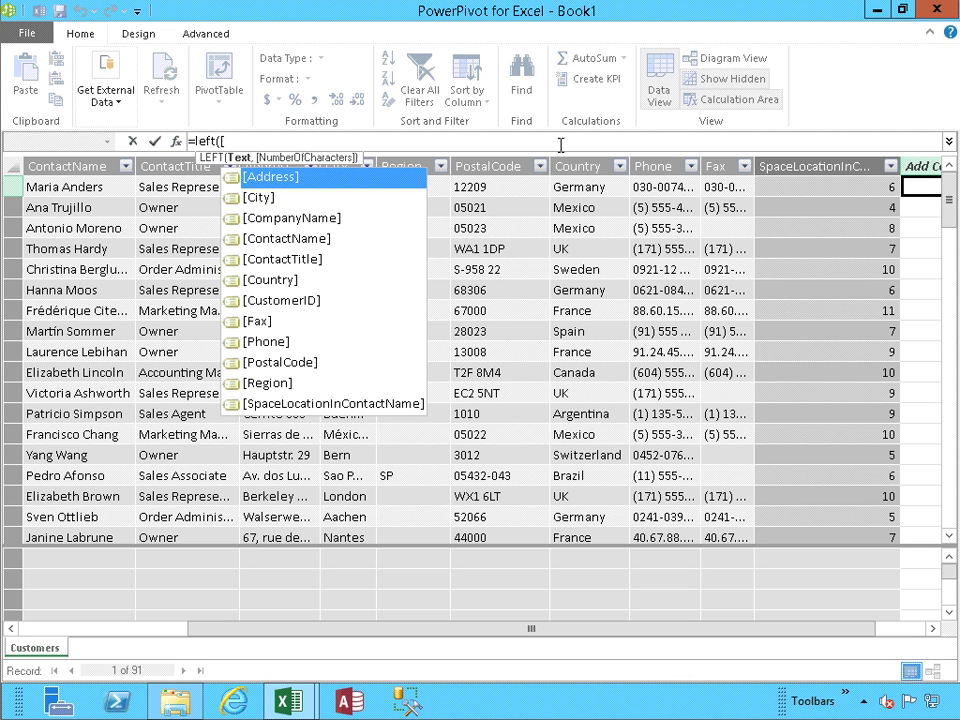
key("Down")
key("Down")
key("Down")
key("Tab")
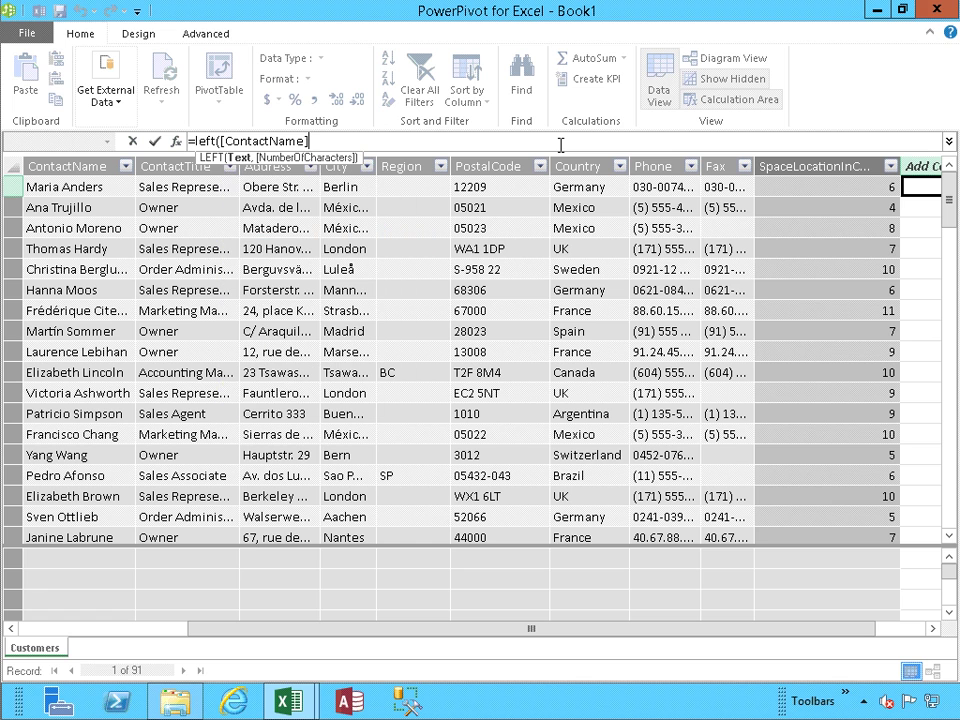
type(",")
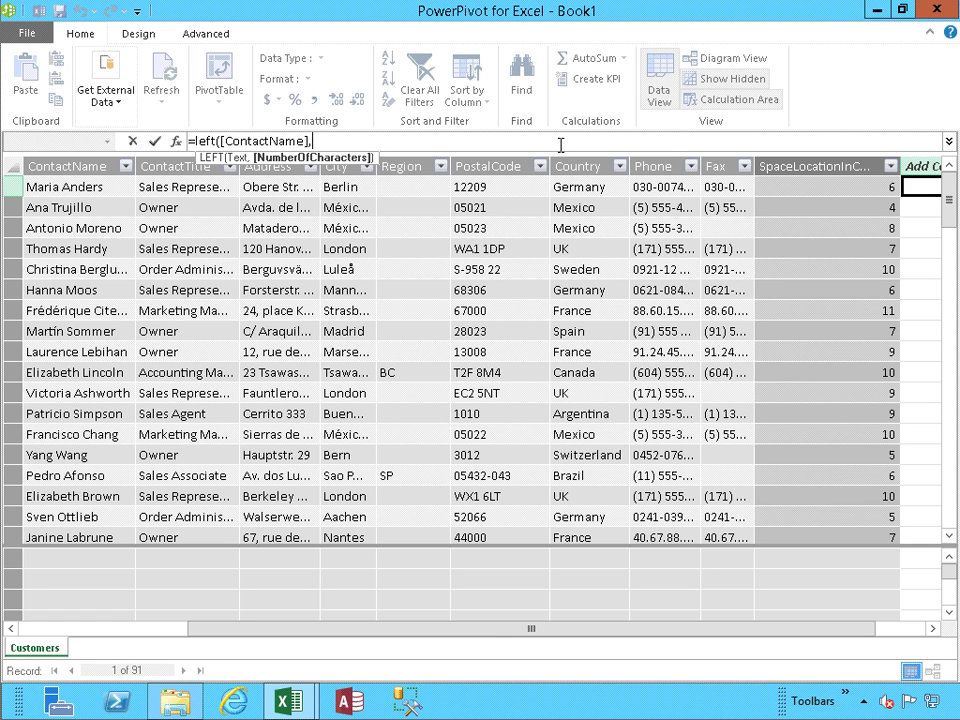
type("[s")
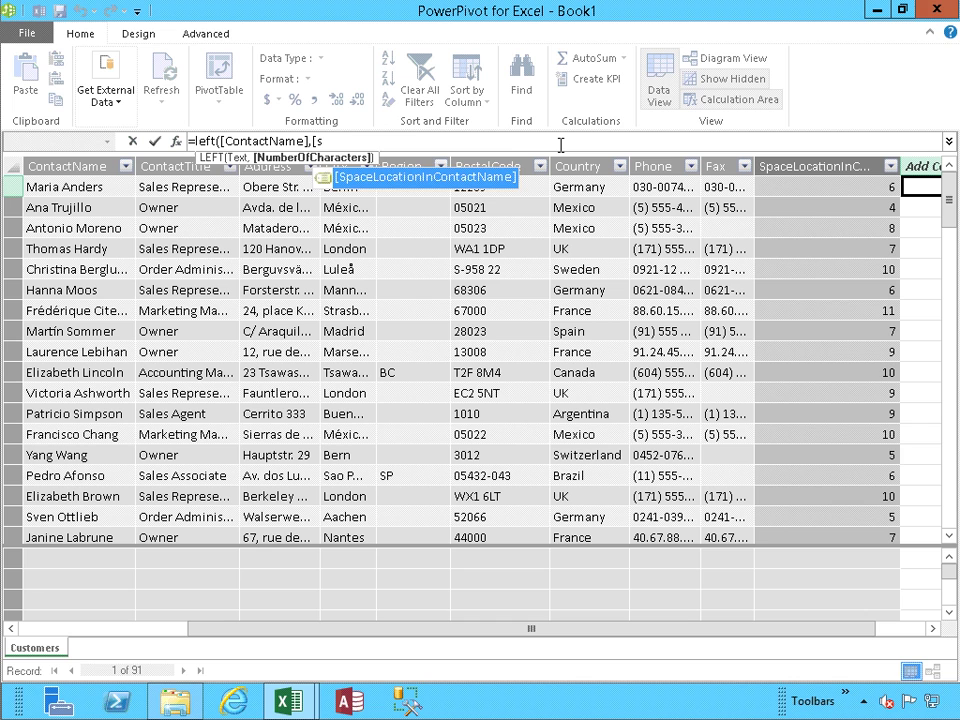
key("Tab")
type(")")
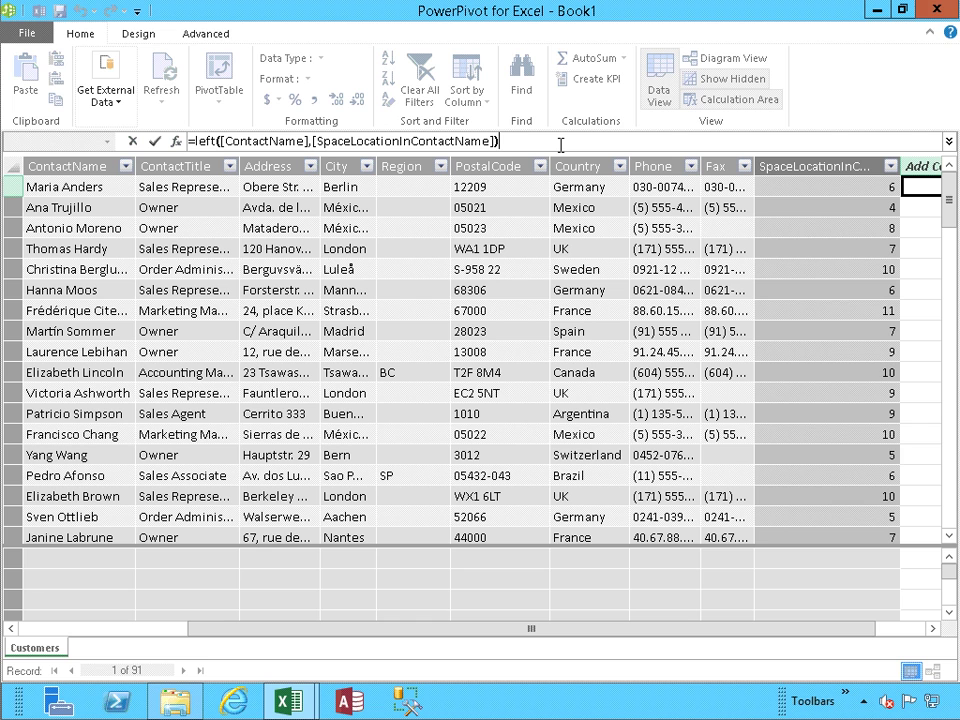
key("Left")
key("Left")
key("Left")
key("Left")
key("Left")
key("Left")
key("Left")
key("Left")
key("Left")
key("Left")
key("Left")
key("Left")
key("Left")
key("Left")
key("Left")
key("Left")
key("Left")
key("Left")
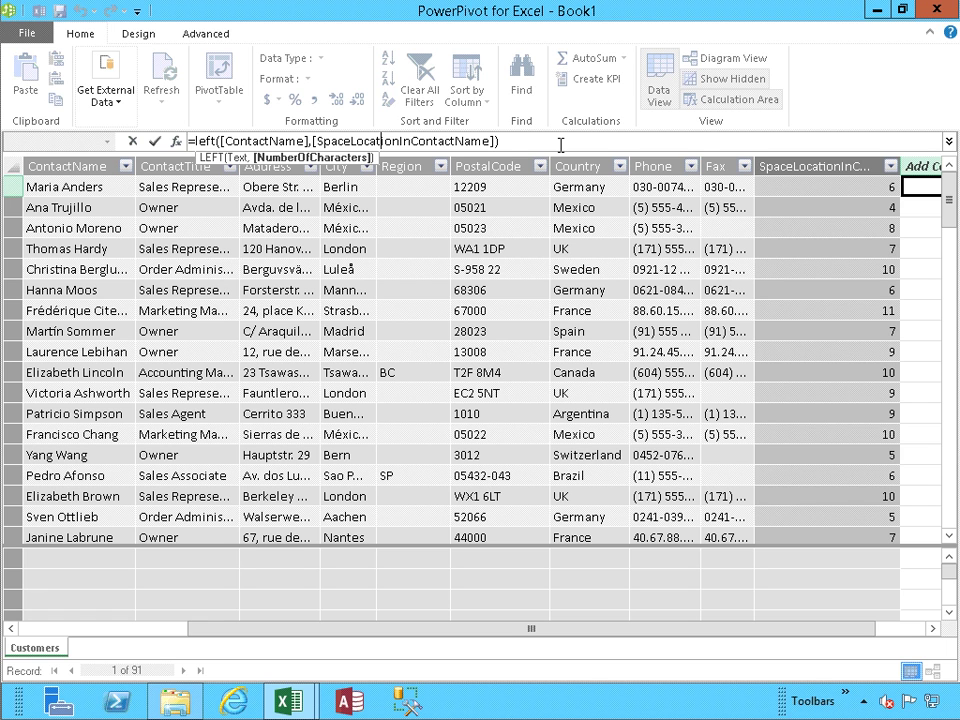
left_click(561, 146)
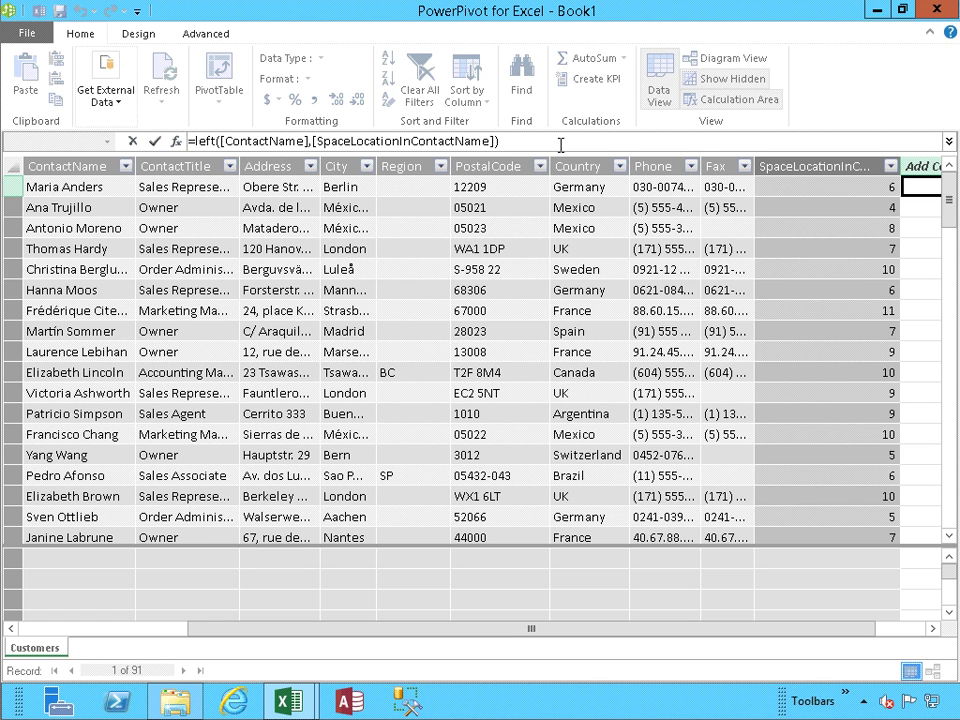
key("Return")
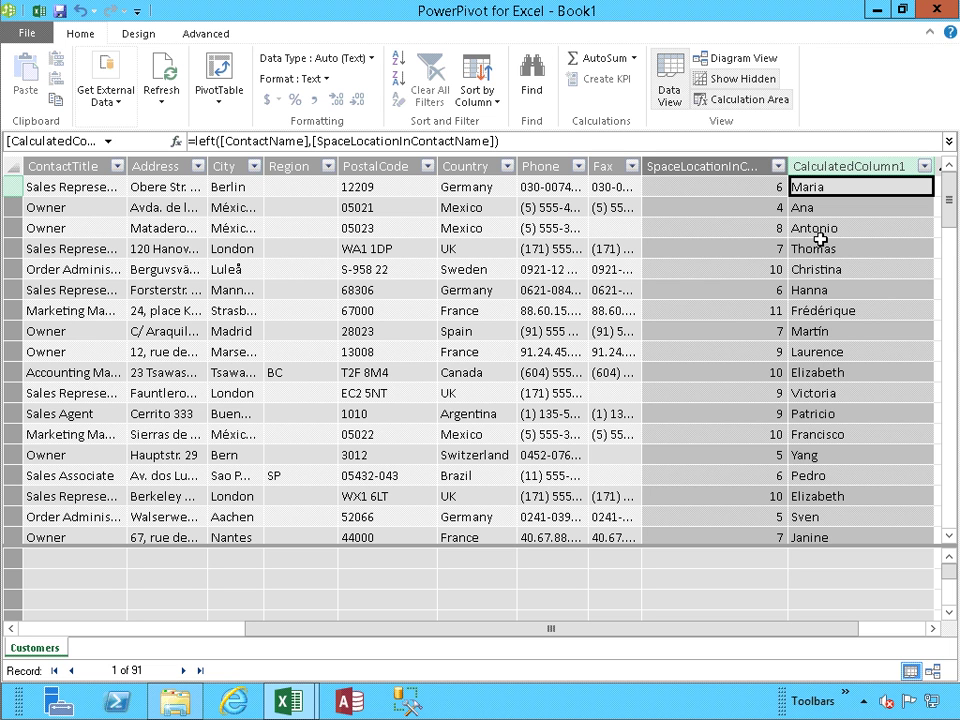
Review the first-name results and narrow the SpaceLocationInContactName column.
scroll(820, 240, "down", 2)
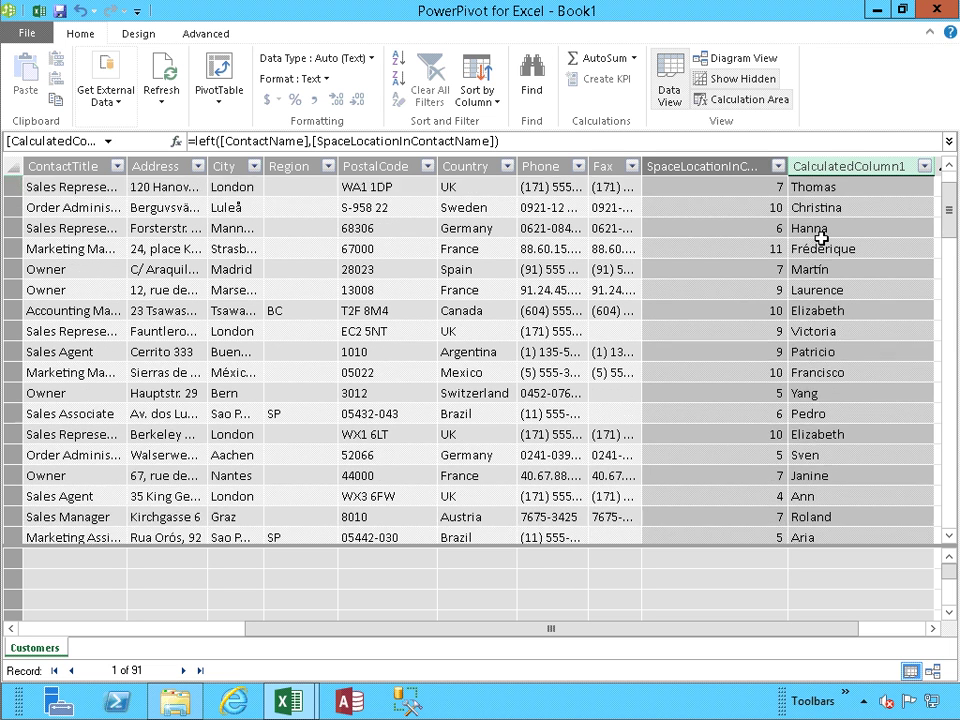
scroll(820, 238, "down", 3)
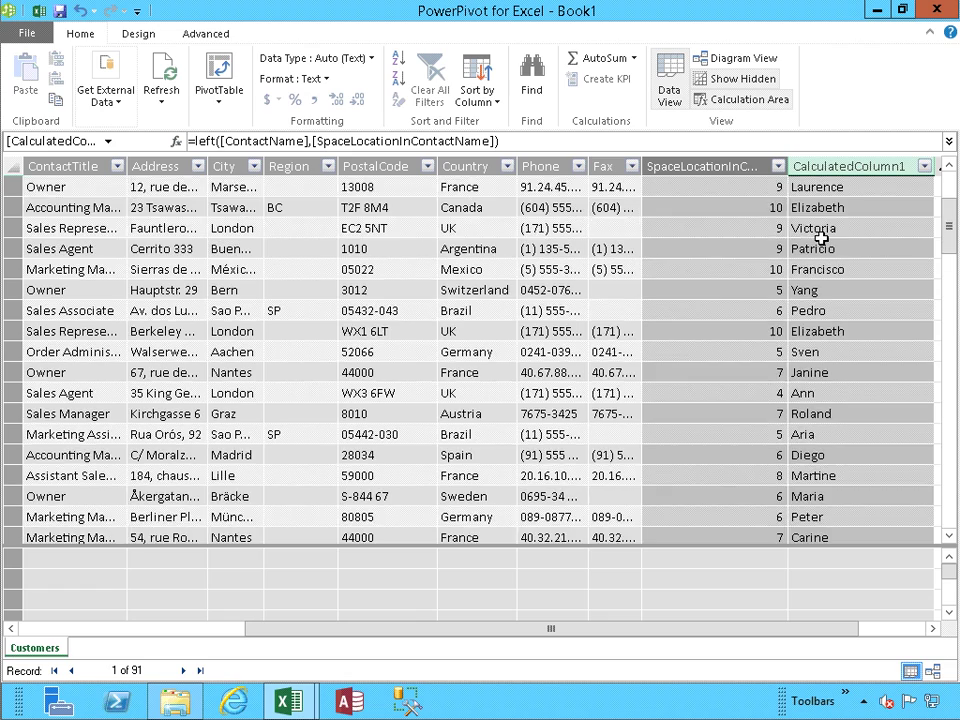
scroll(820, 238, "down", 1)
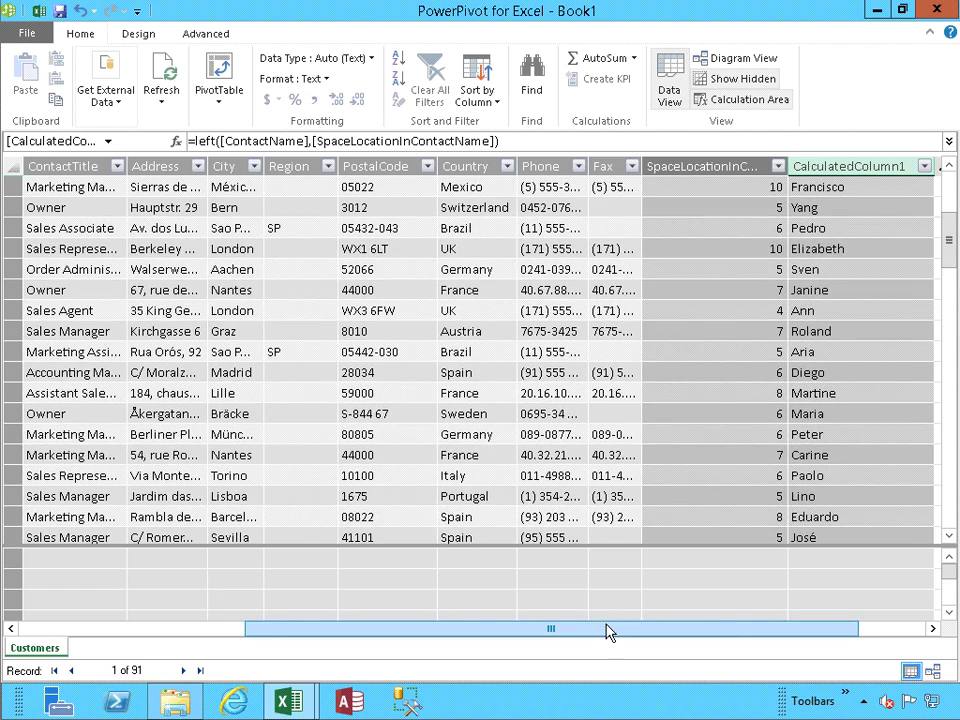
left_click_drag(598, 630, 529, 634)
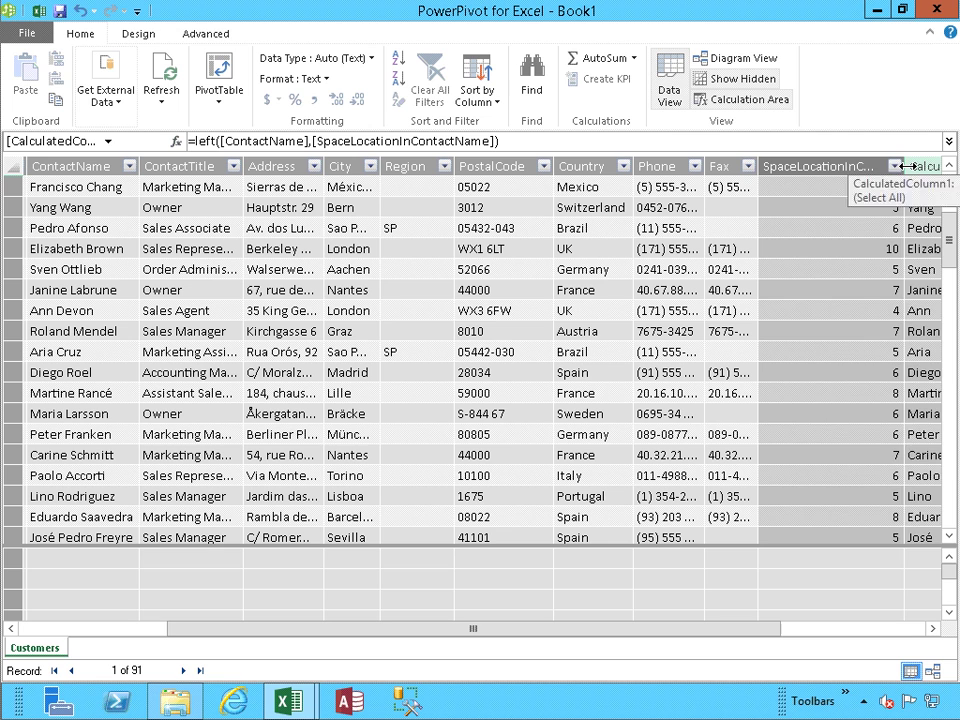
left_click_drag(903, 166, 827, 166)
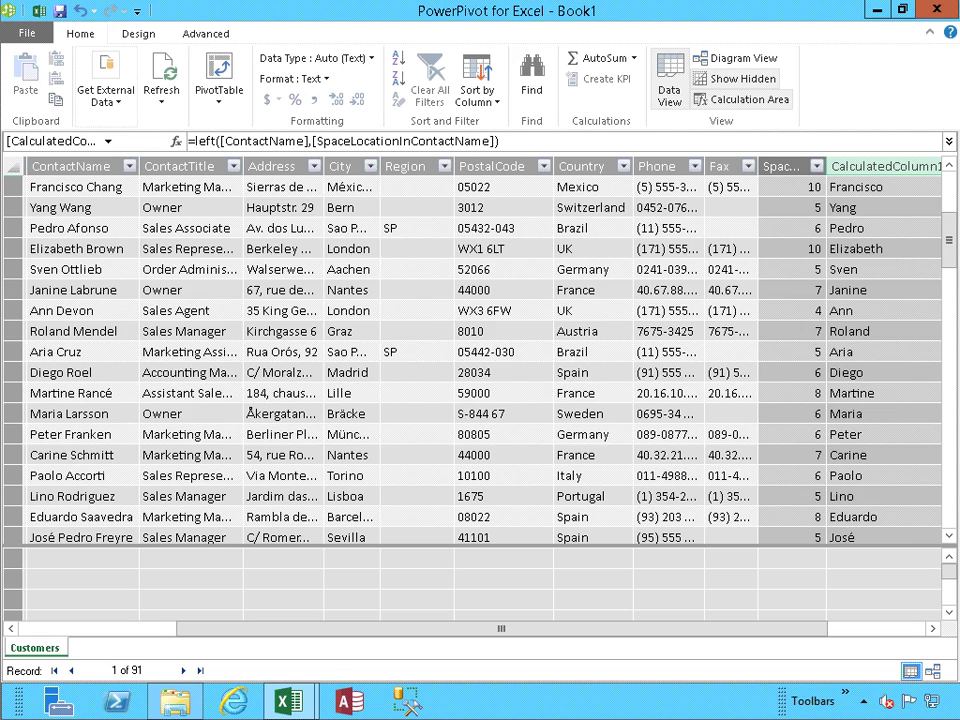
left_click_drag(947, 257, 945, 200)
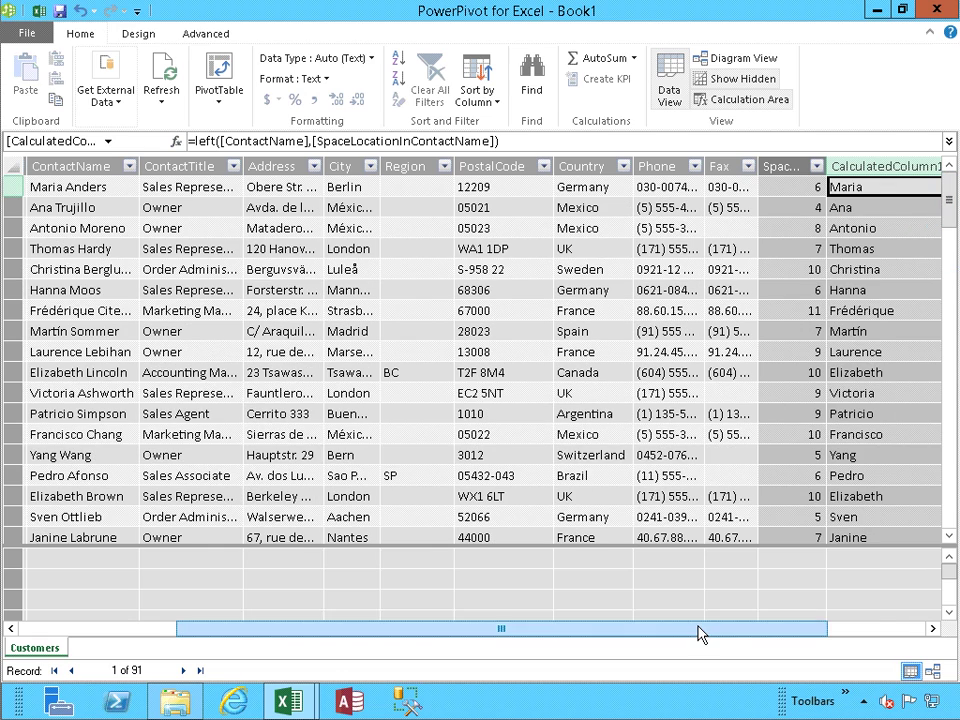
left_click_drag(701, 630, 752, 637)
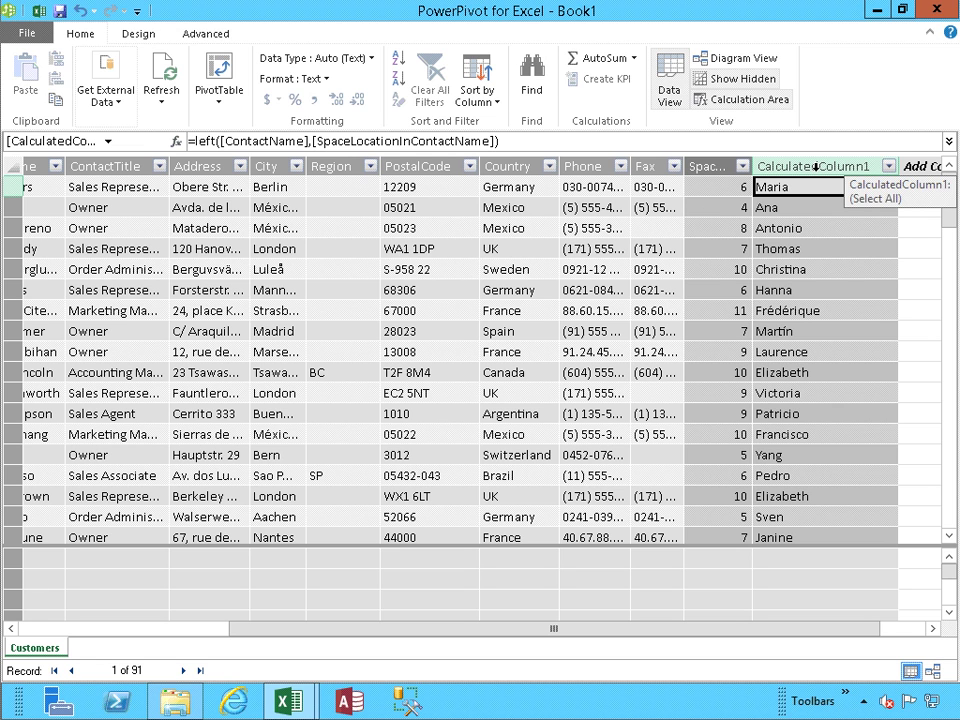
Add CalculatedColumn2 as =RIGHT([ContactName],[SpaceLocationInContactName]).
left_click(917, 187)
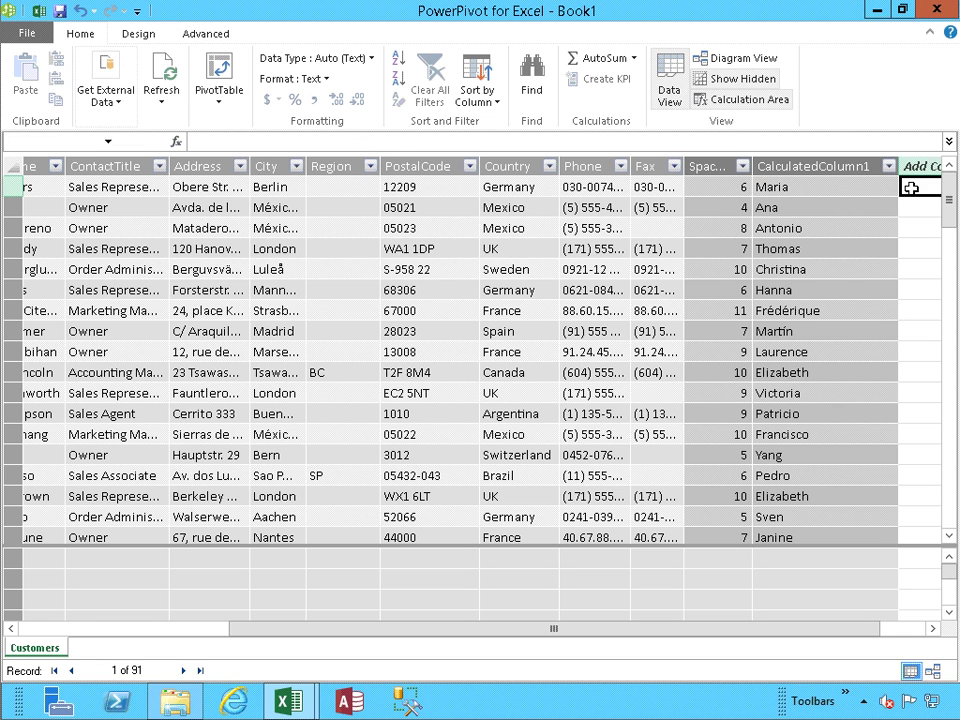
left_click(205, 143)
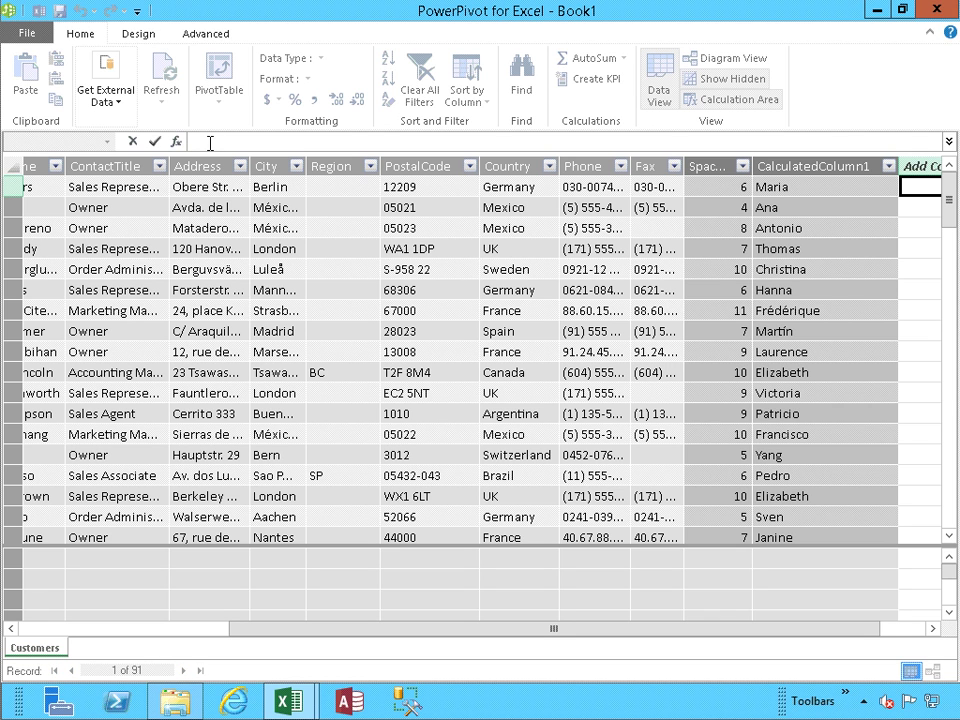
type("=")
type("RIGHT(")
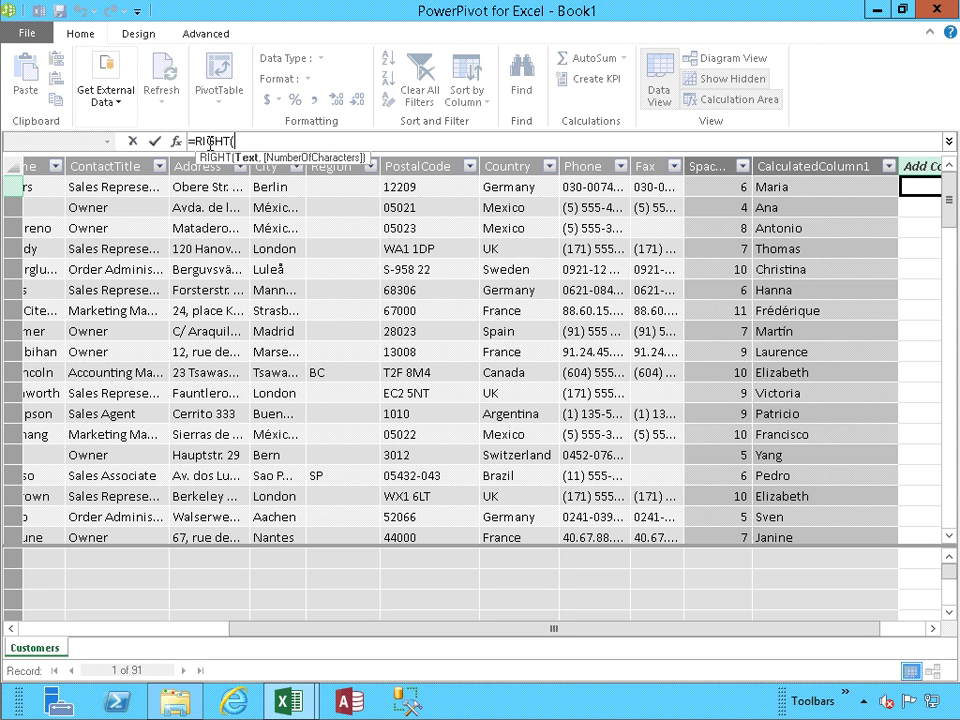
type("[")
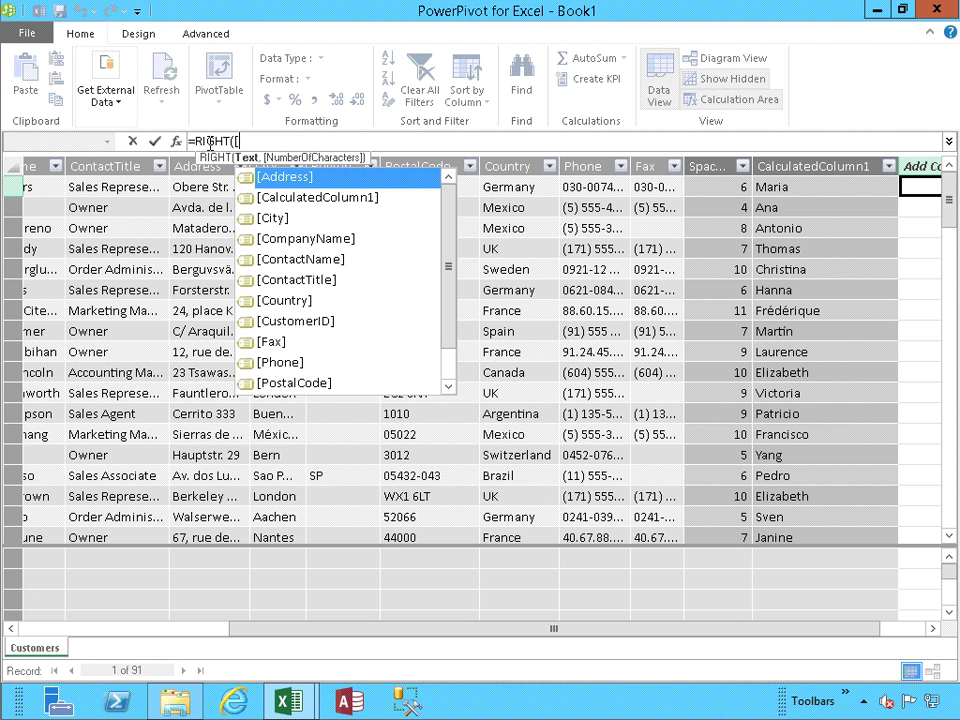
key("Down")
key("Down")
key("Down")
key("Down")
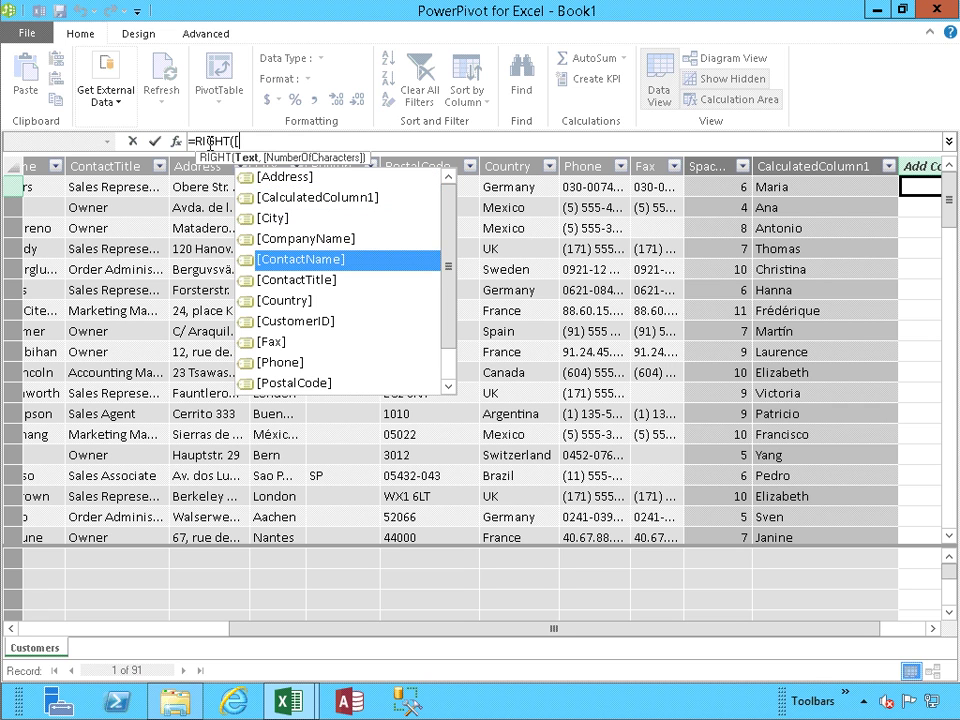
key("Tab")
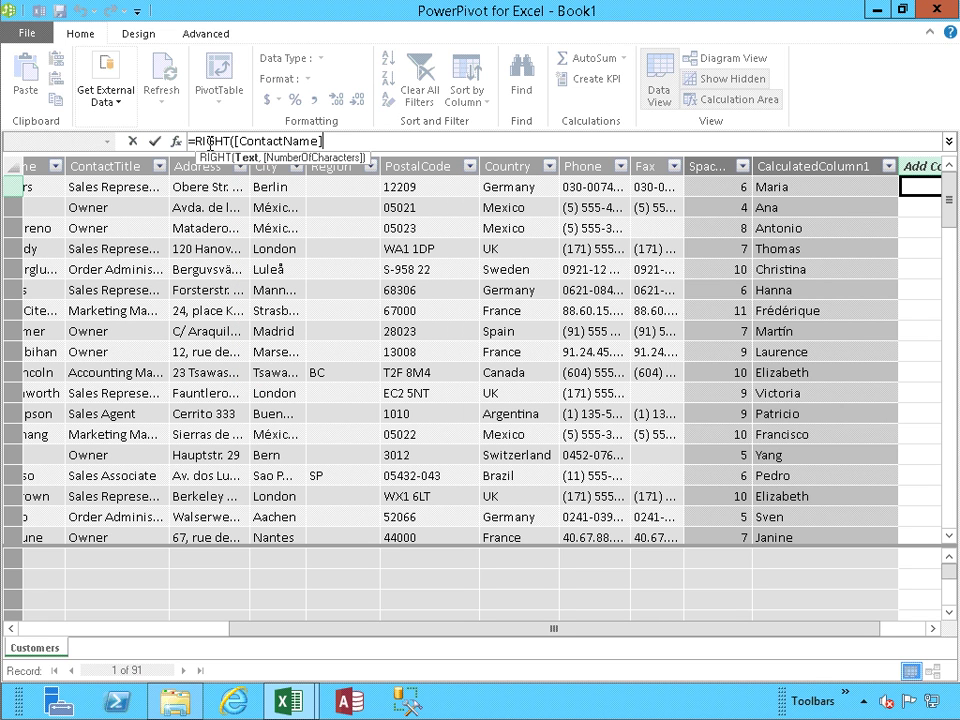
type(",")
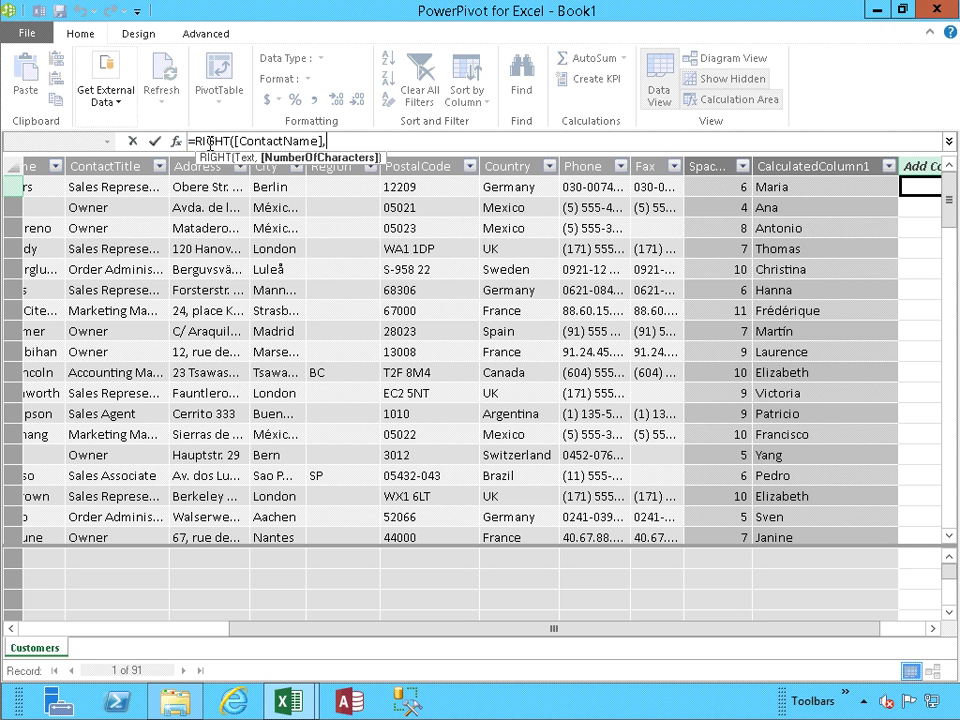
type("[S")
key("Tab")
type(")")
key("Return")
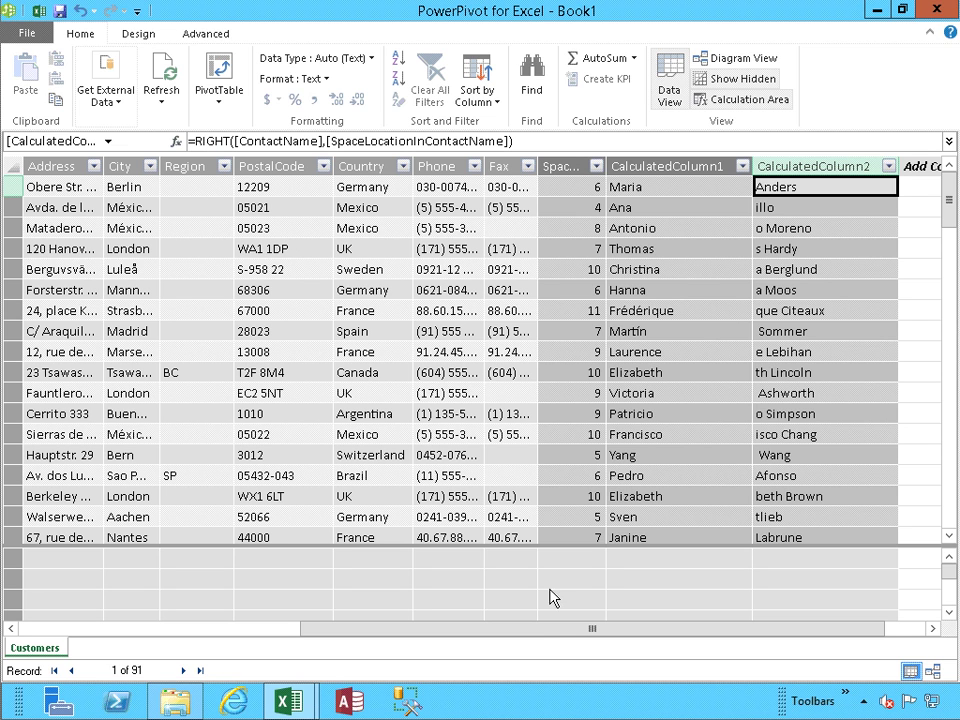
Freeze ContactName as the leftmost column, after freezing ContactTitle by mistake and undoing it.
left_click_drag(536, 634, 311, 615)
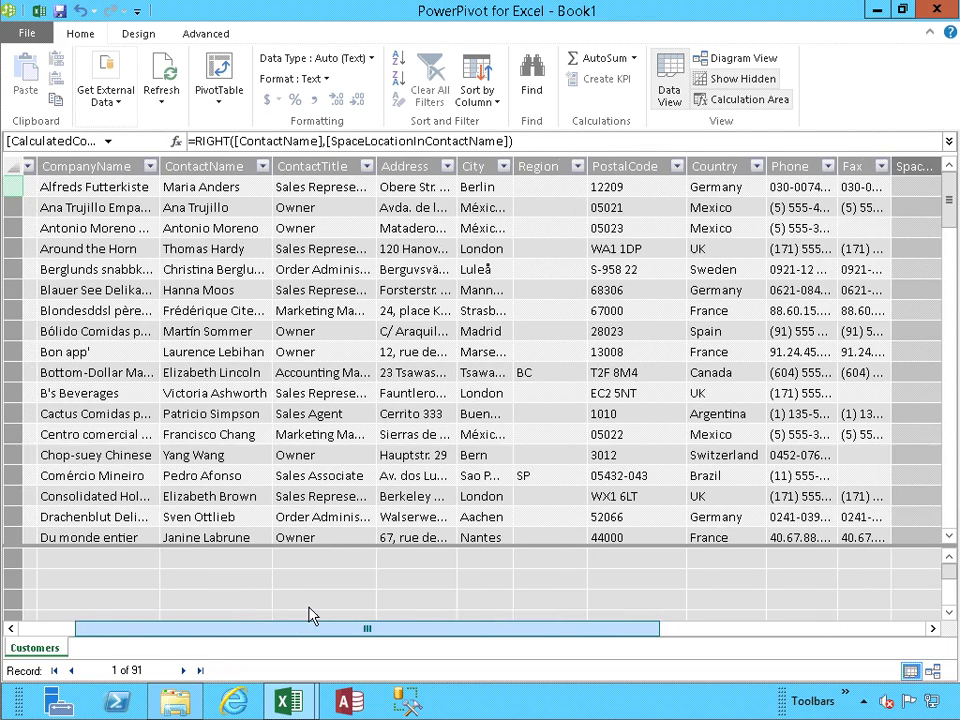
left_click(318, 190)
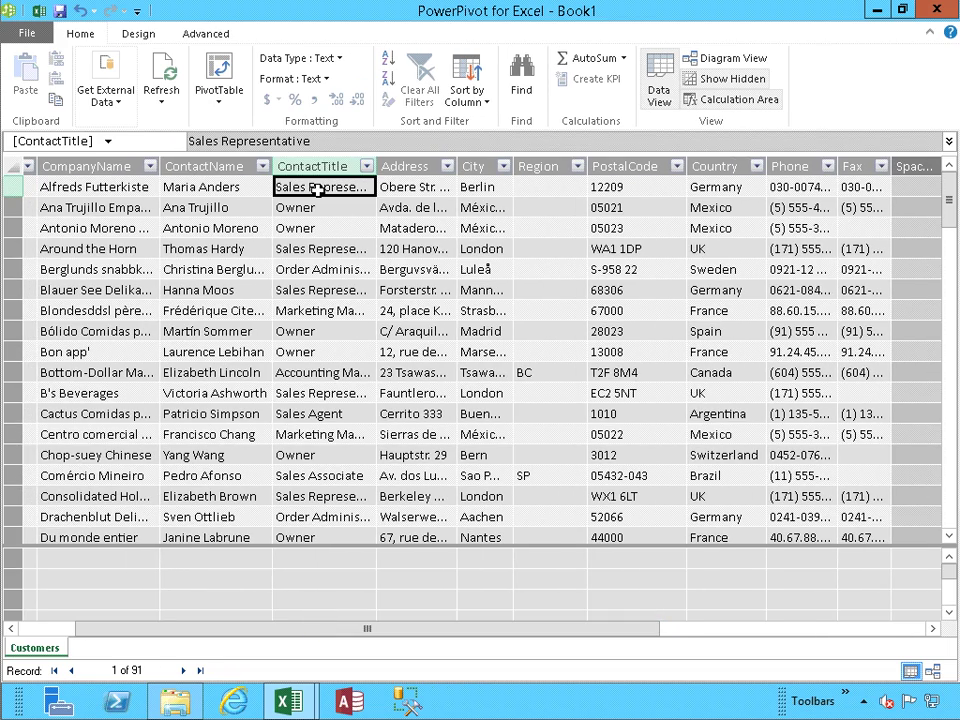
left_click(222, 34)
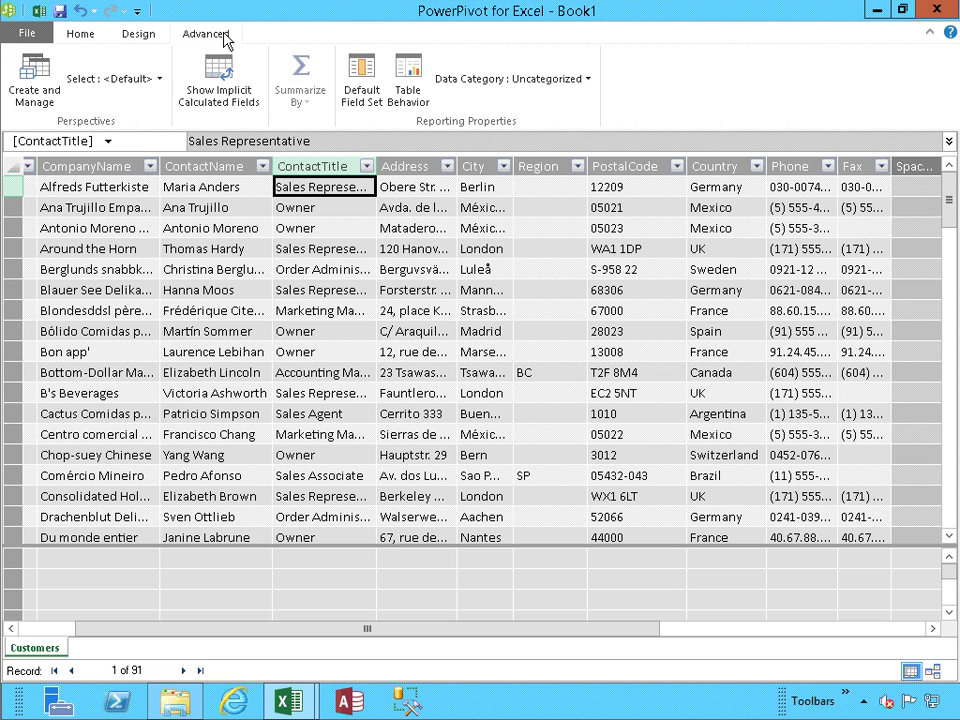
left_click(126, 34)
left_click(104, 79)
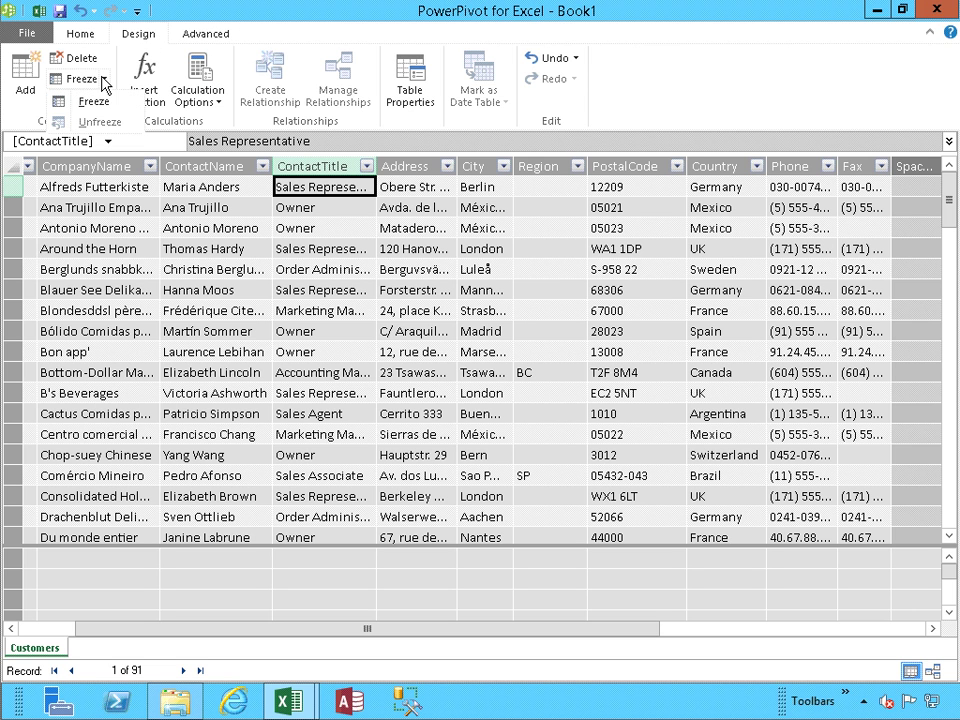
left_click(92, 101)
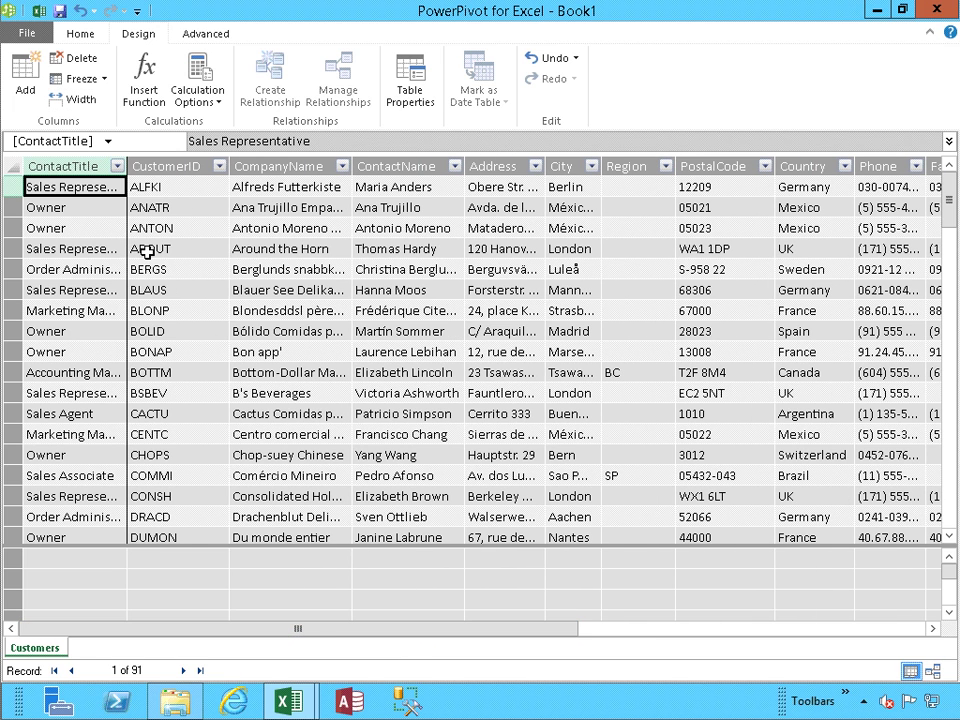
key("ctrl+z")
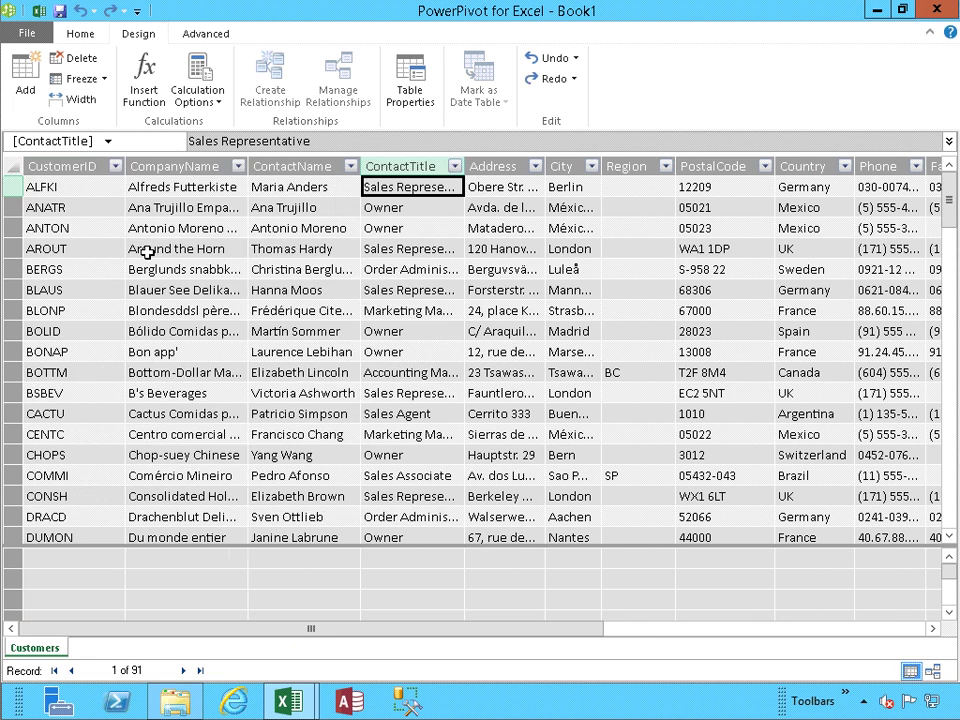
left_click(270, 188)
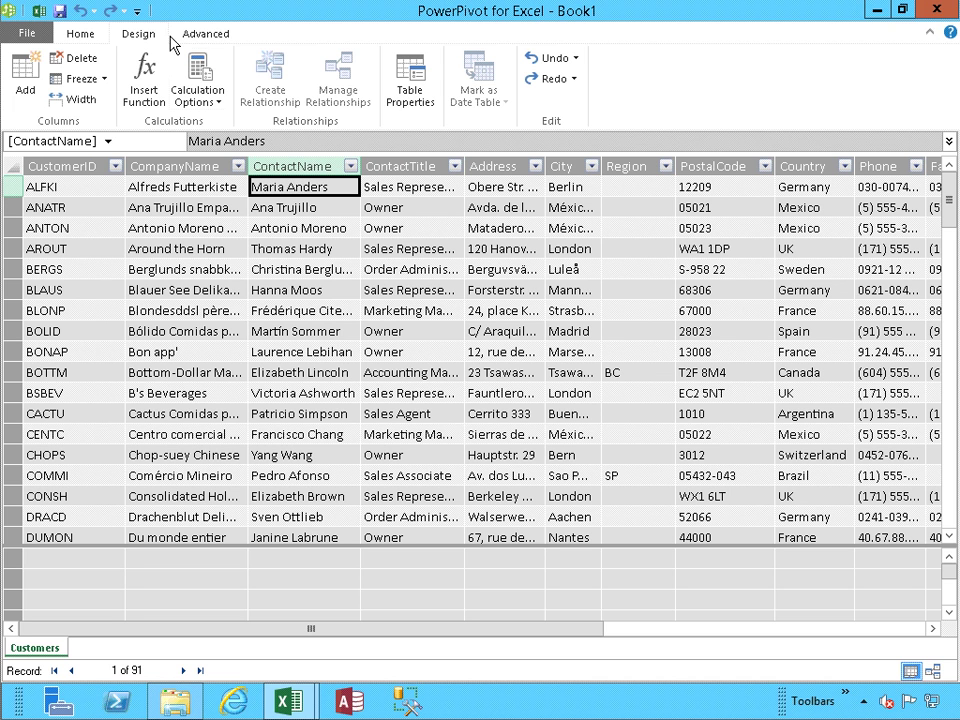
left_click(85, 79)
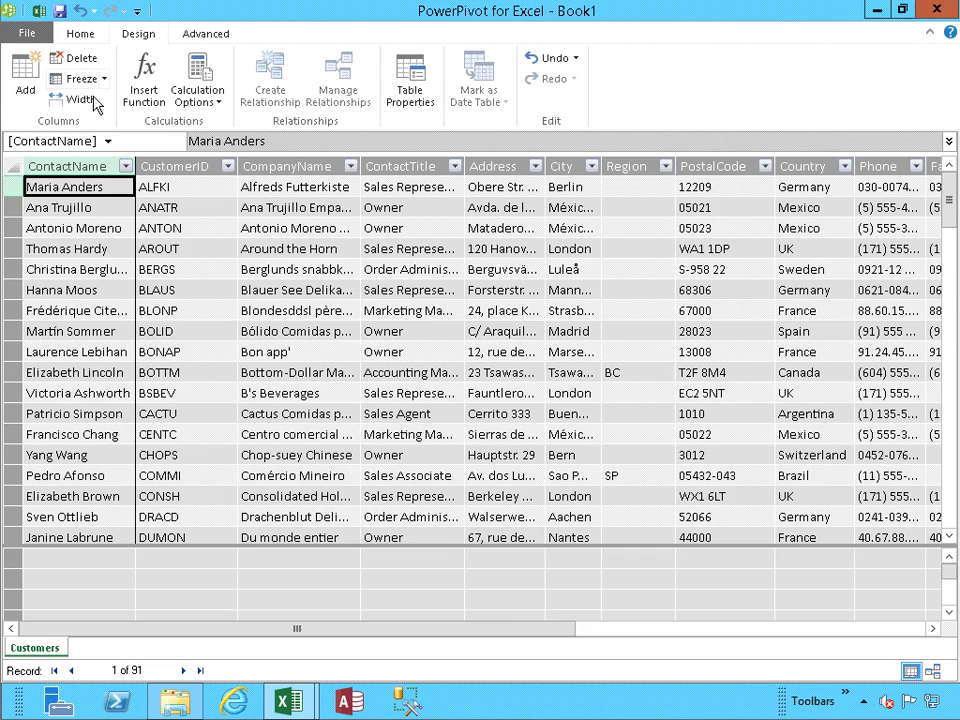
left_click_drag(489, 636, 822, 647)
Select the first CalculatedColumn2 cell to view its RIGHT formula.
left_click(762, 186)
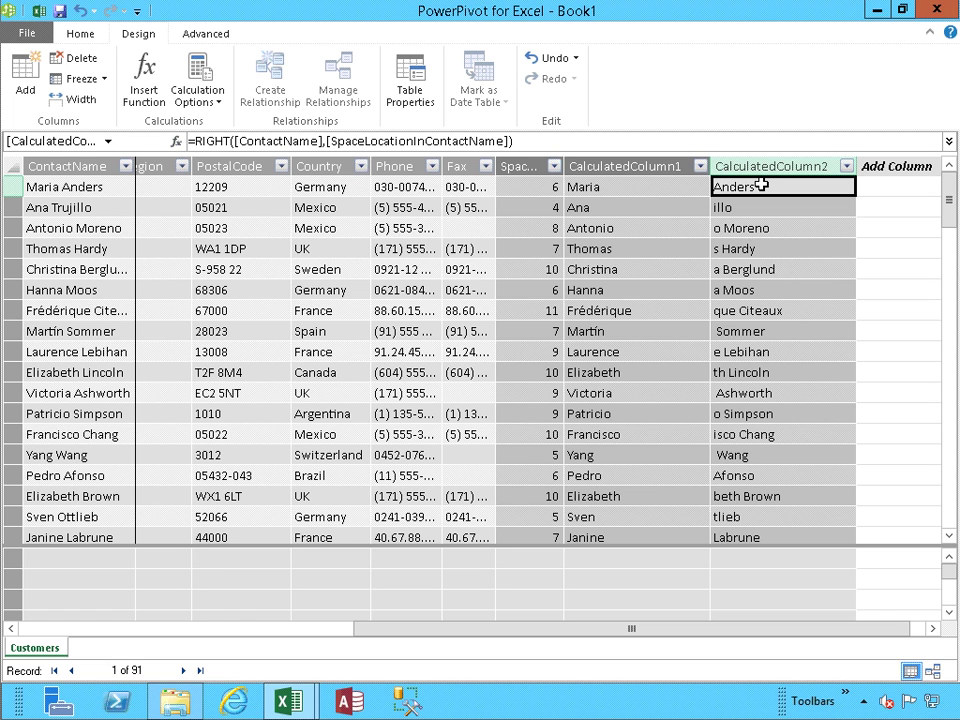
Change CalculatedColumn2 to =RIGHT([ContactName],LEN([ContactName])-[SpaceLocationInContactName]) for clean surnames.
left_click(326, 143)
type("[")
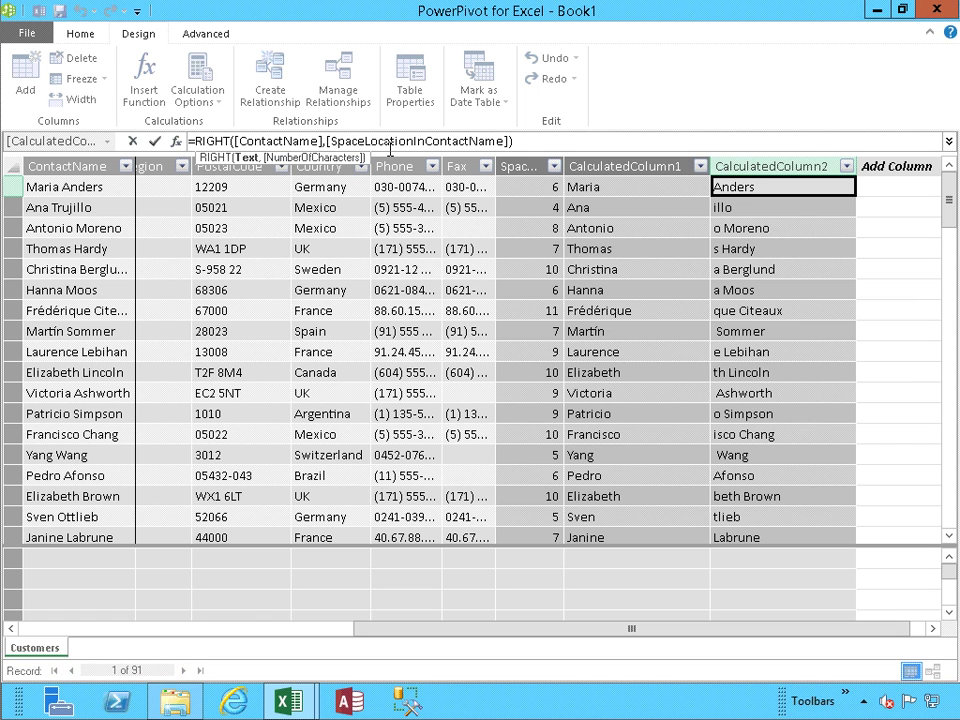
type("LEN")
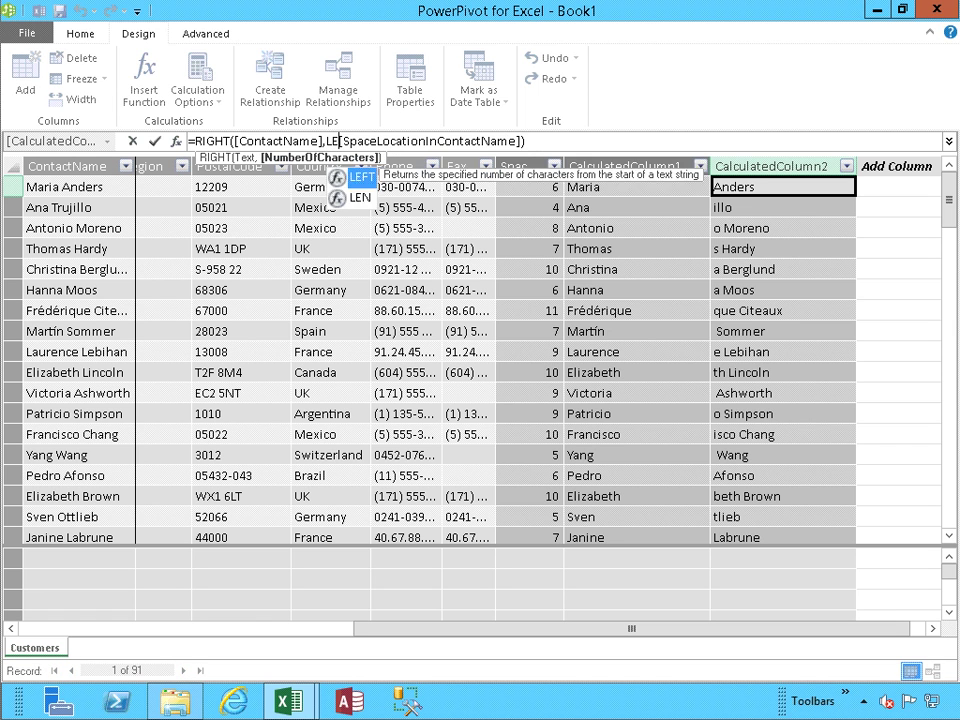
type("([")
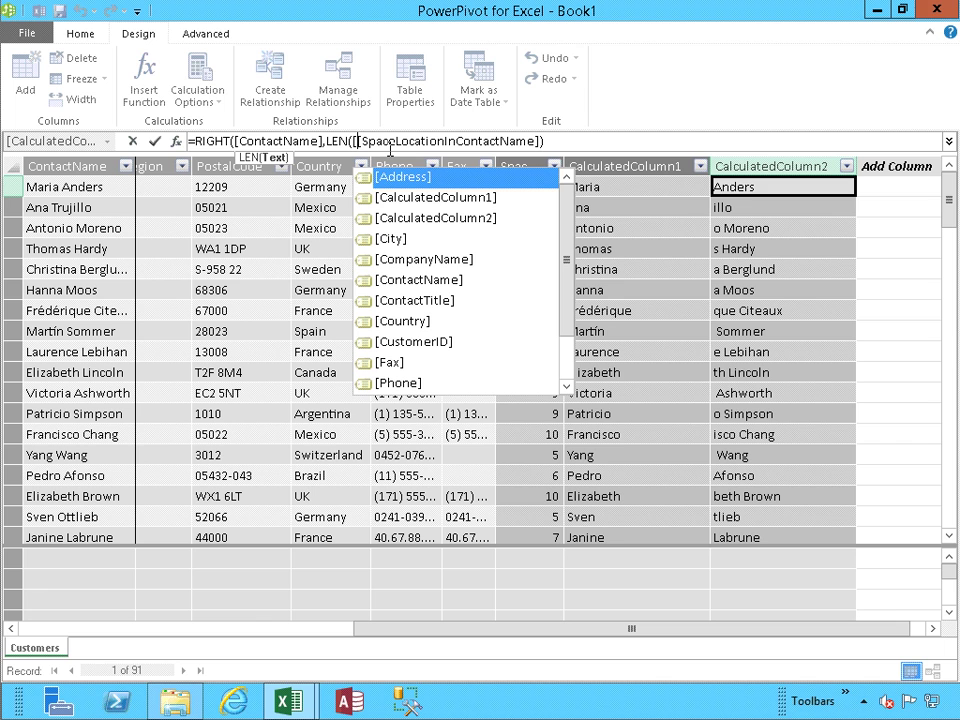
key("Down")
key("Down")
key("Down")
key("Down")
key("Down")
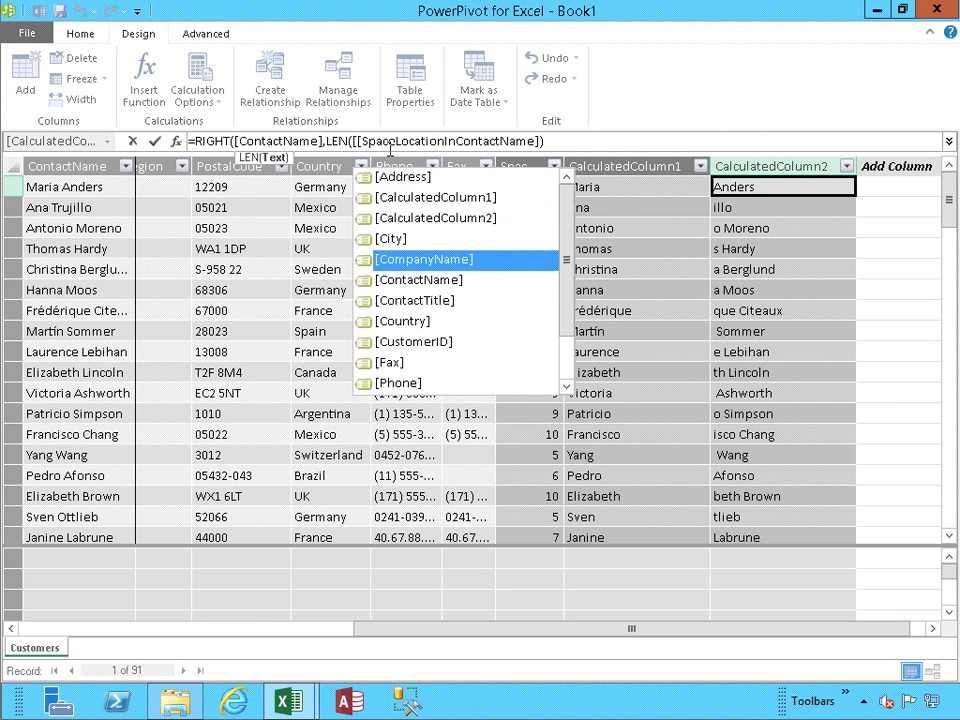
key("Tab")
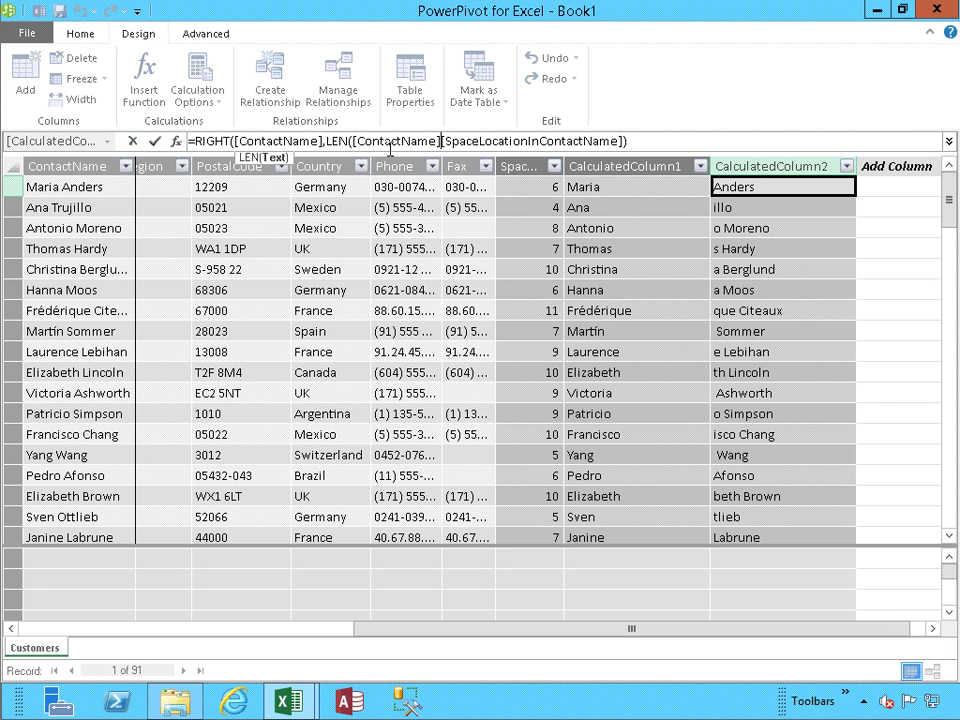
type(")")
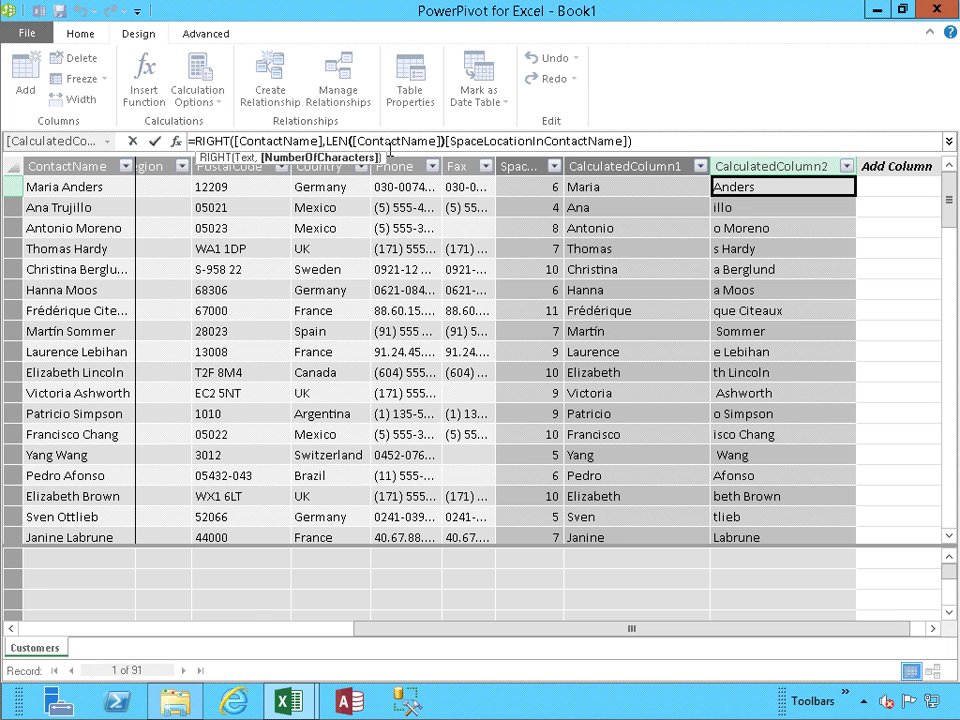
type("-")
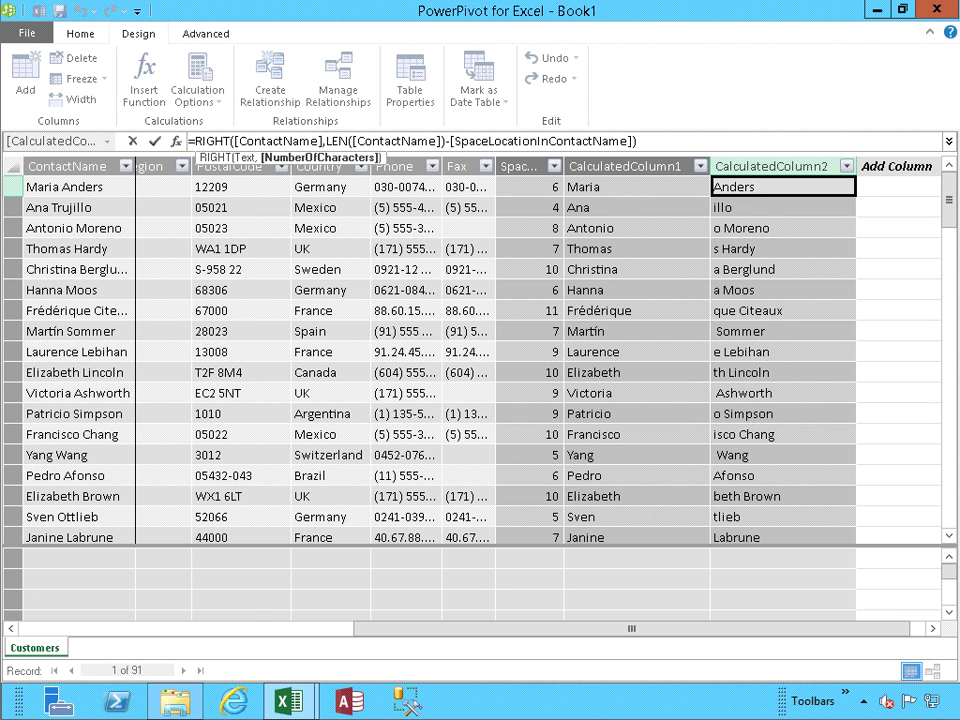
key("Return")
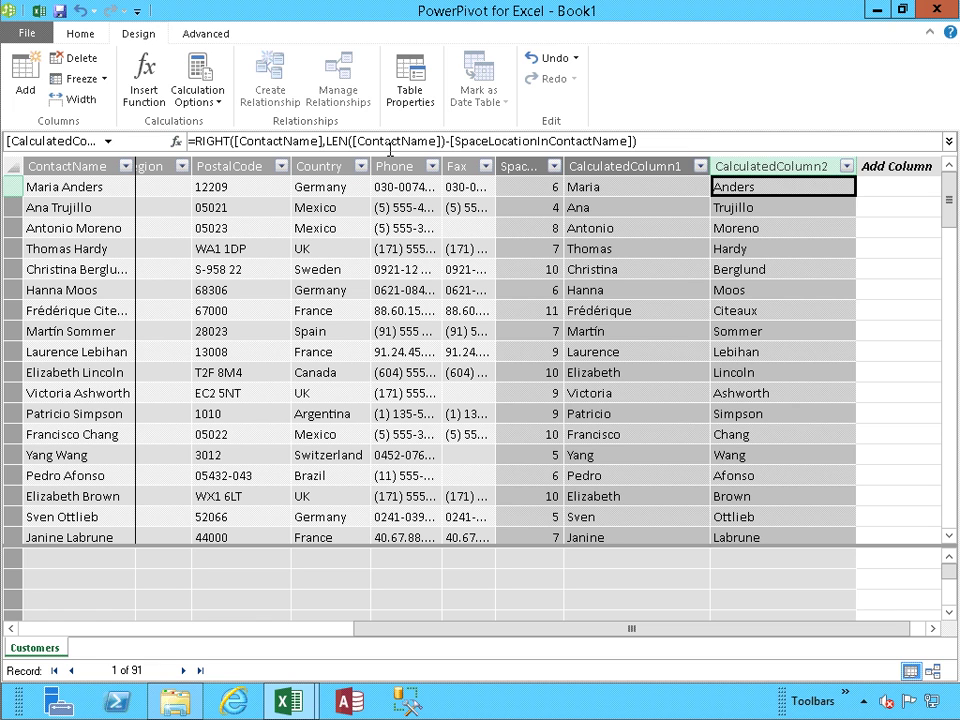
left_click(620, 163)
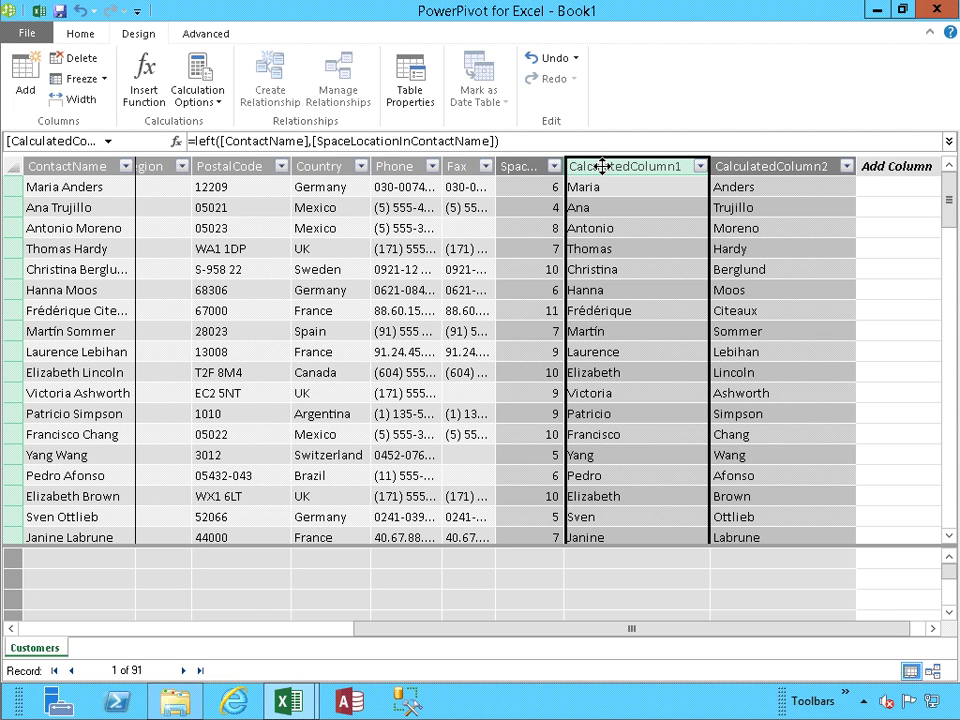
Rename CalculatedColumn1 to FirstName and CalculatedColumn2 to LastName.
double_click(602, 166)
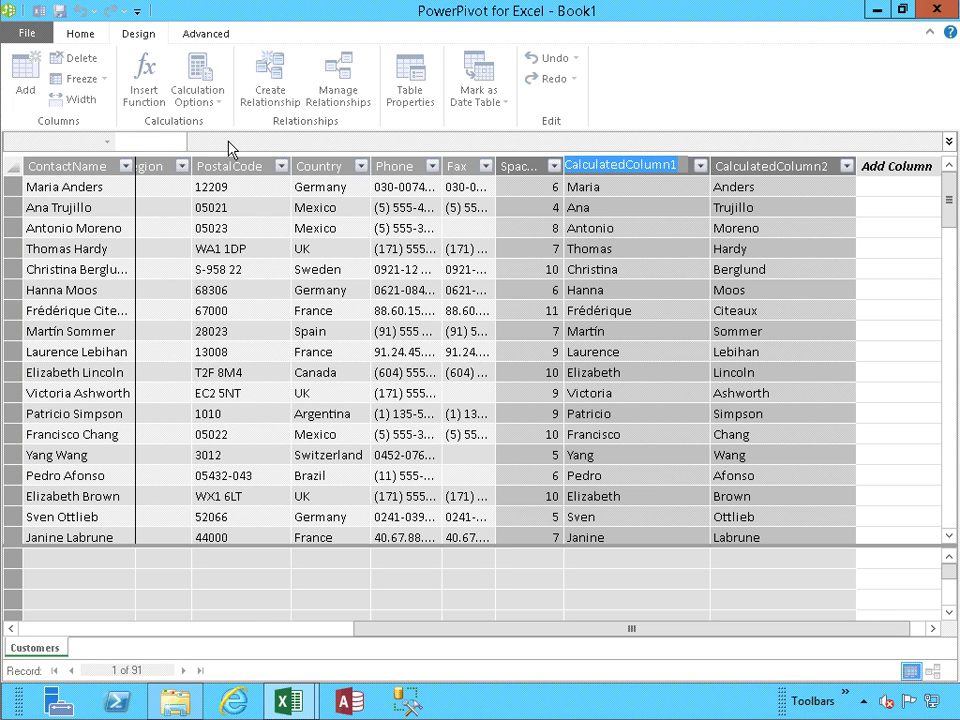
type("F")
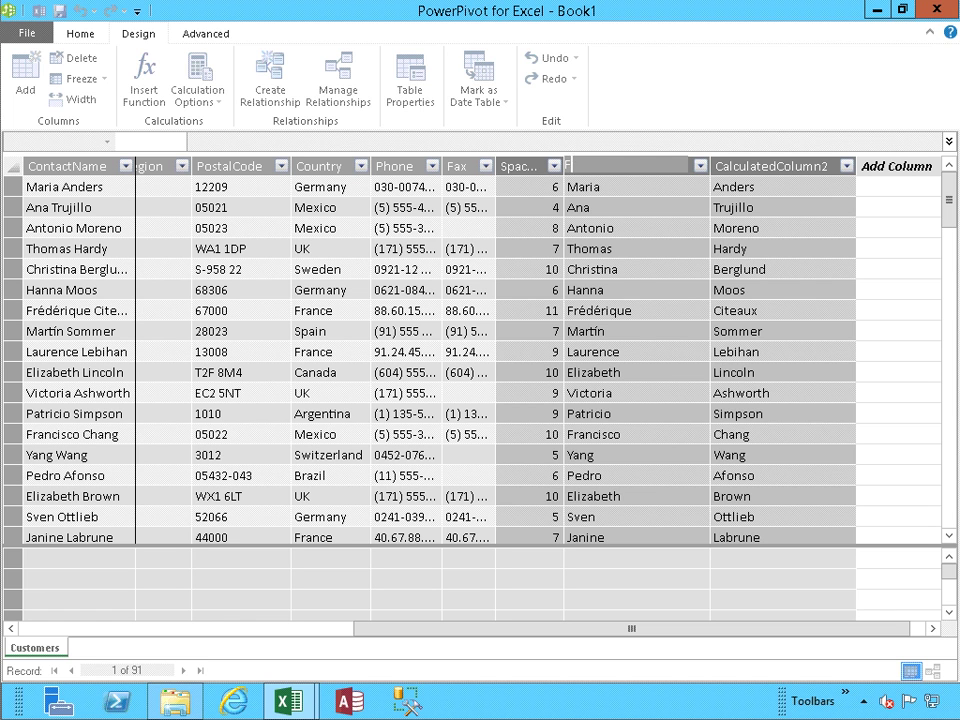
type("irstName")
left_click(763, 167)
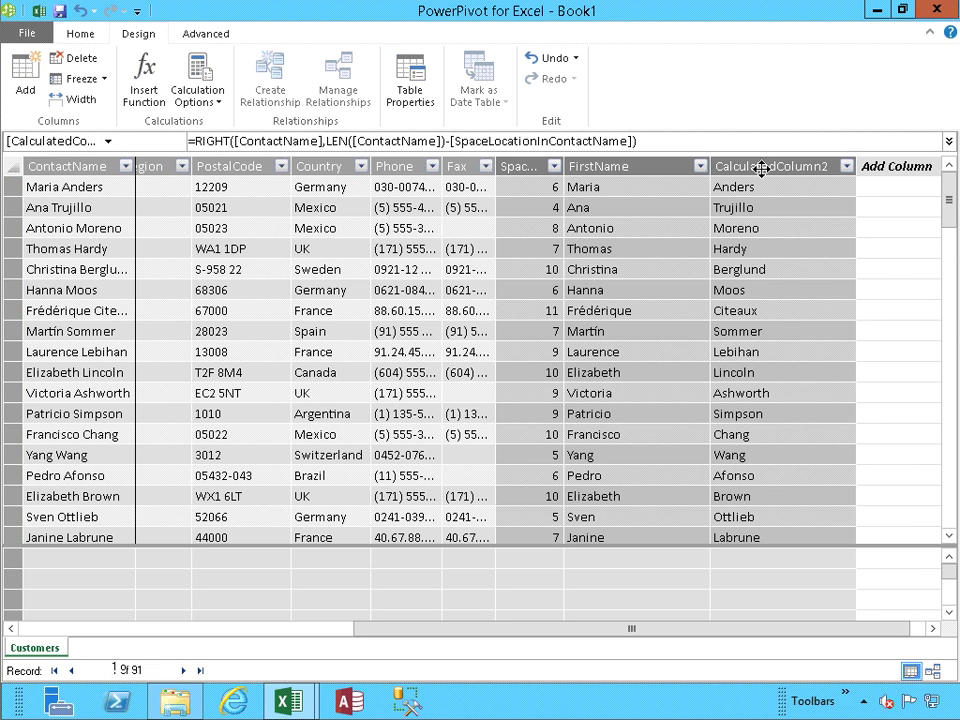
double_click(761, 167)
type("Last")
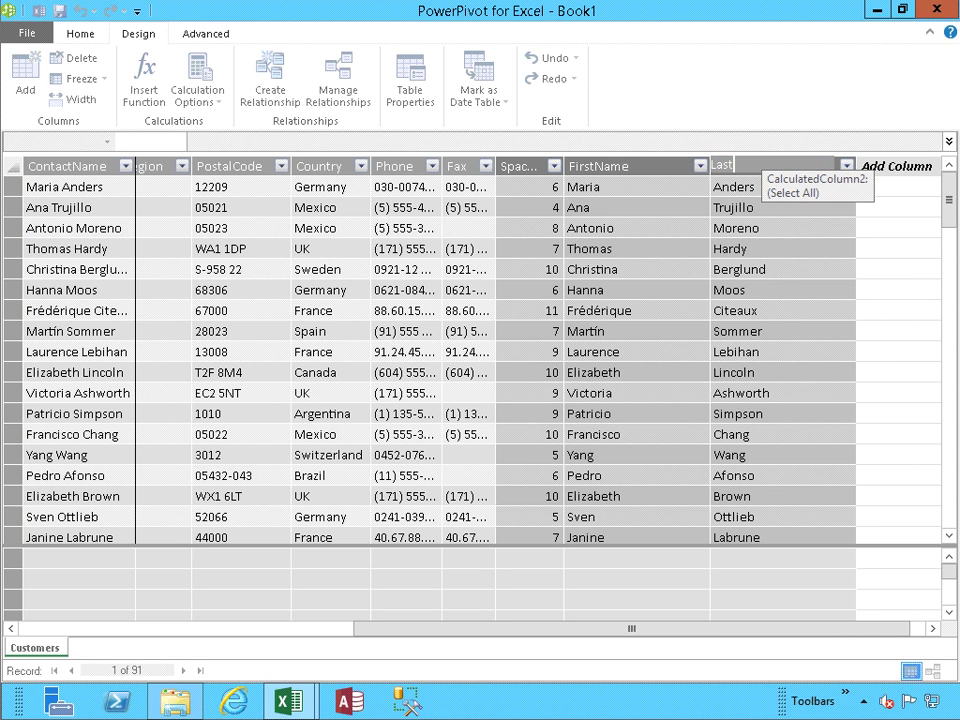
type("Name")
key("Return")
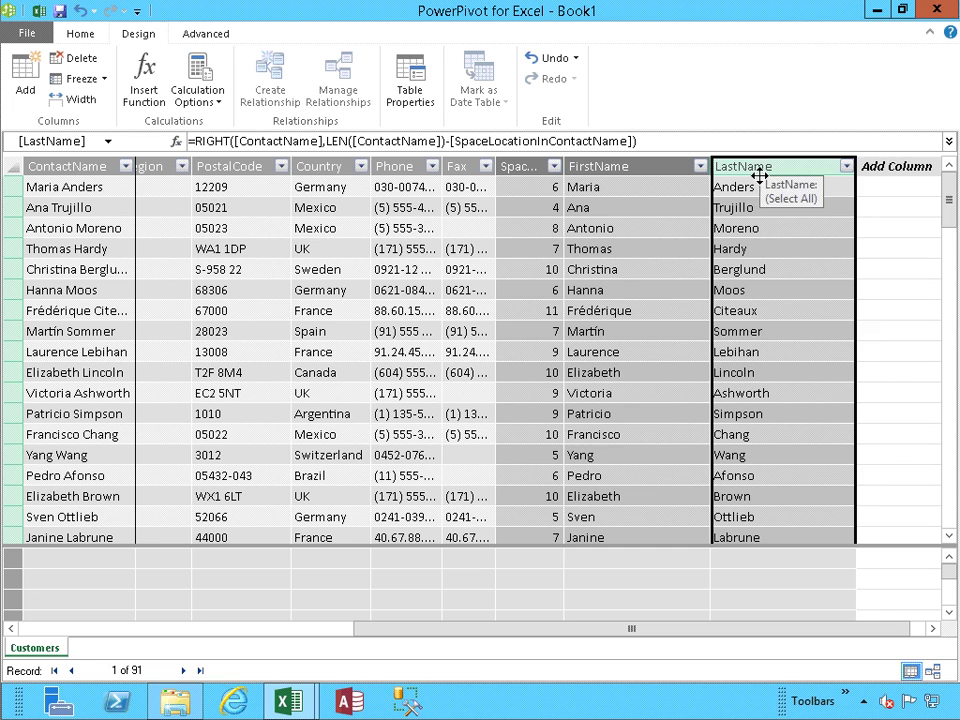
Widen the SpaceLocationInContactName column so its full header is visible.
left_click(752, 413)
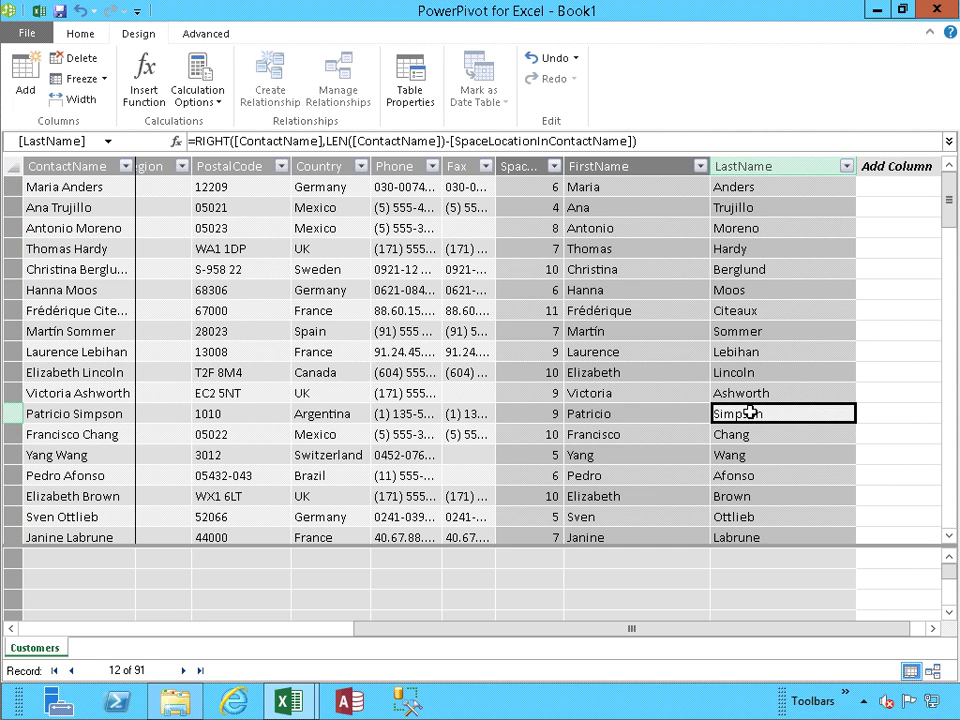
scroll(750, 413, "down", 3)
scroll(750, 413, "up", 3)
left_click_drag(566, 167, 613, 168)
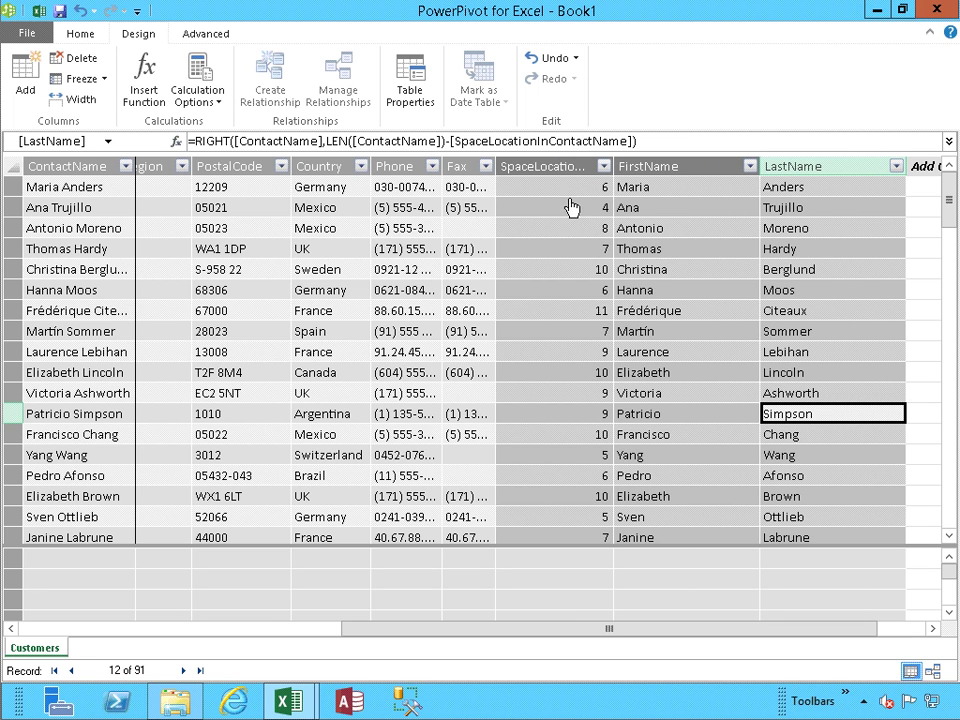
left_click_drag(613, 167, 651, 167)
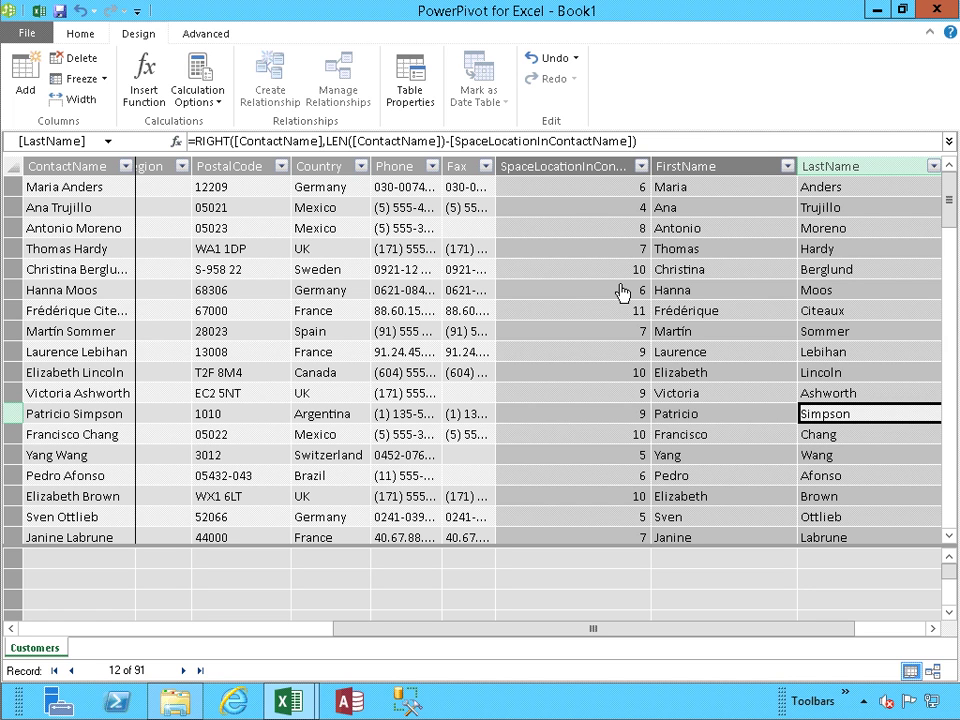
Copy the FIND(" ",[ContactName],1,0) expression and paste it over the helper-column reference in FirstName's formula.
left_click(624, 190)
left_click_drag(369, 141, 195, 141)
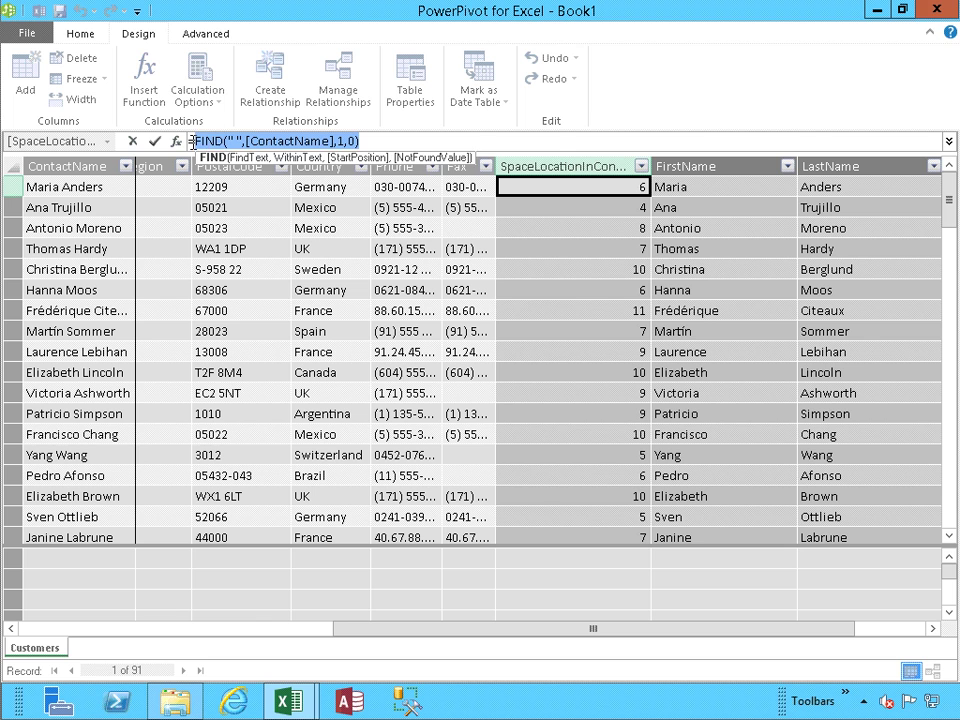
left_click(671, 187)
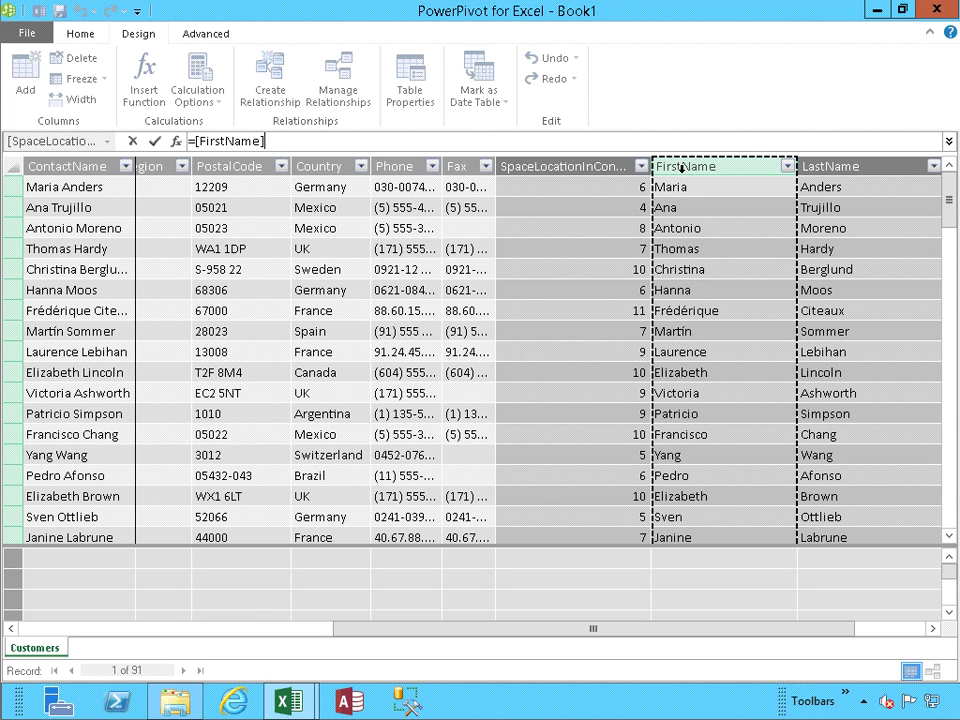
key("Escape")
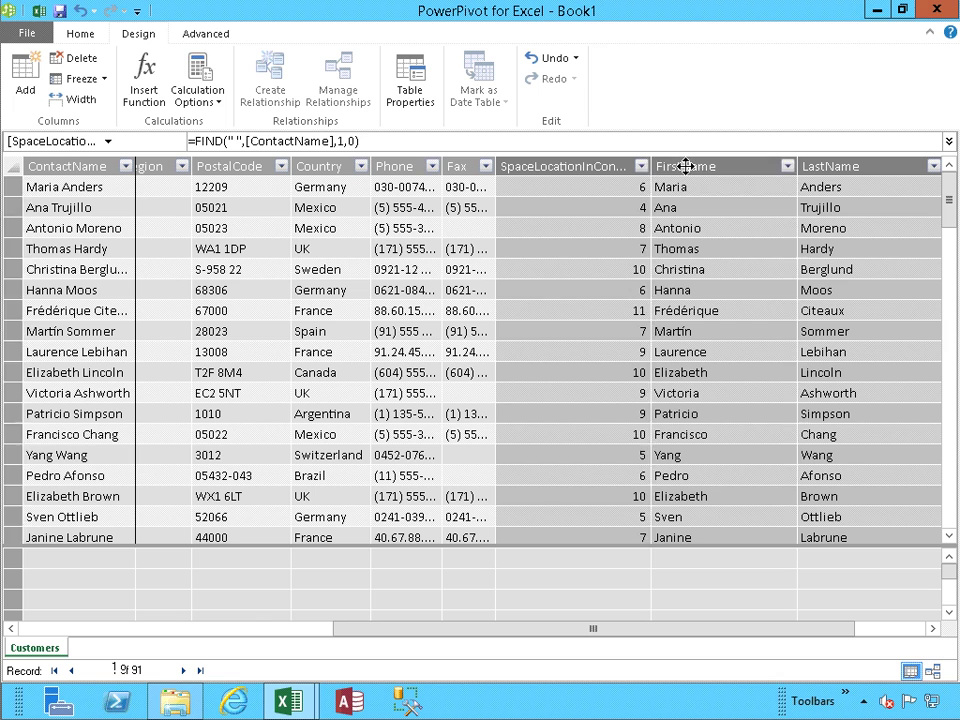
left_click(690, 166)
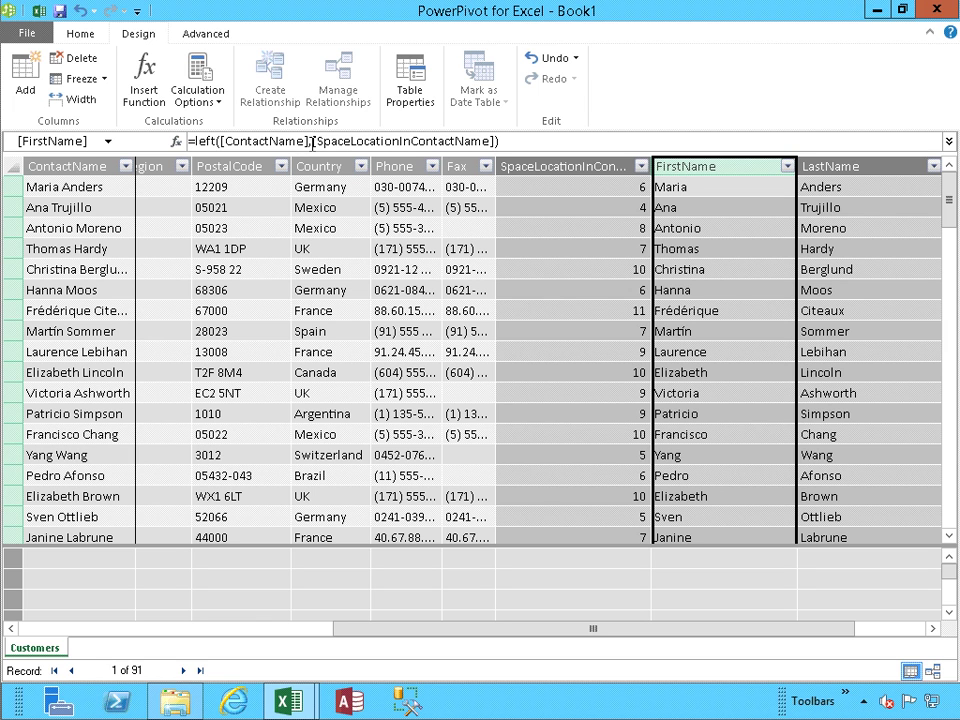
left_click(315, 143)
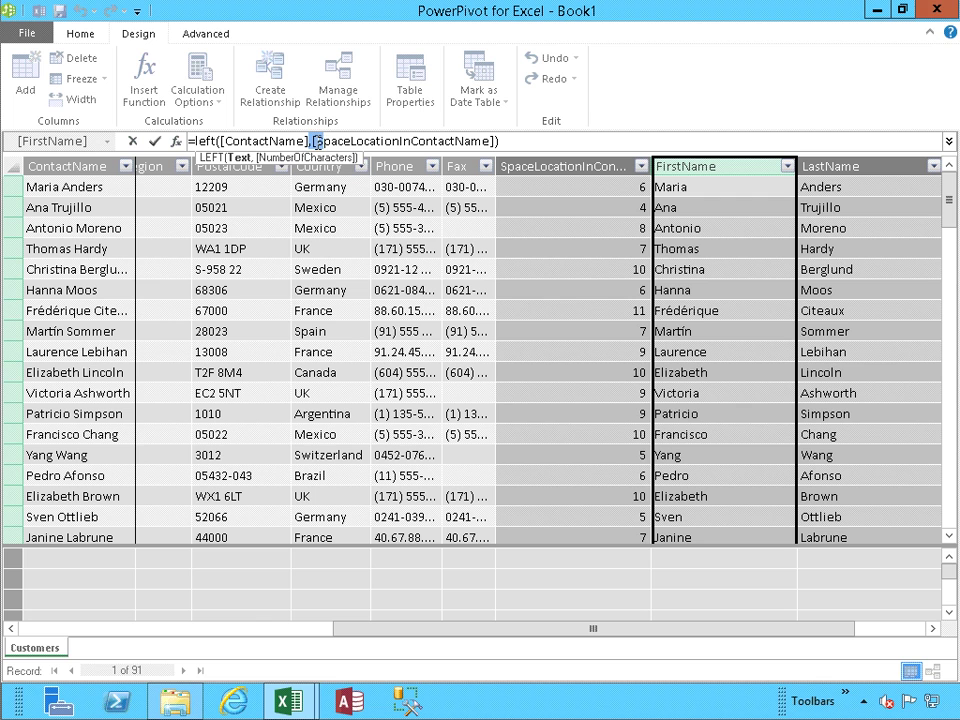
left_click(313, 141)
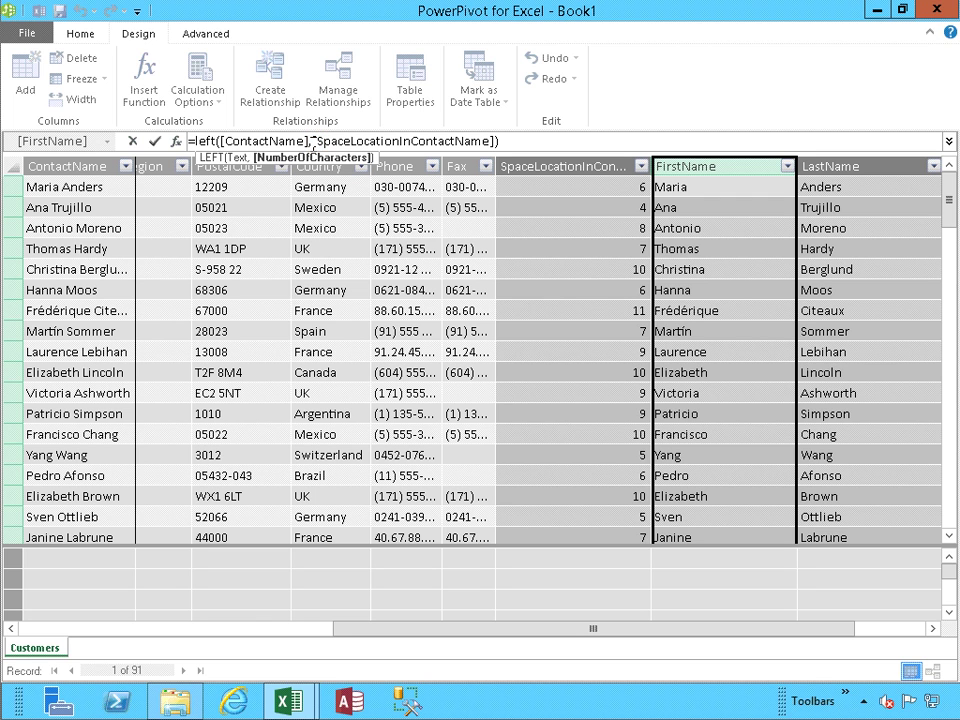
key("shift+End")
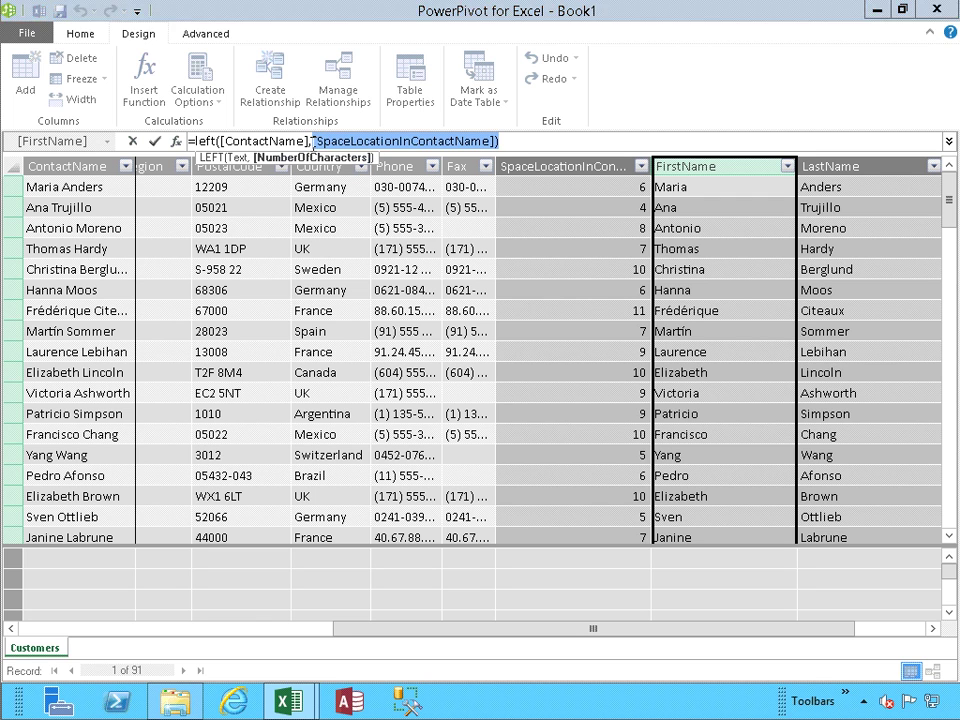
key("ctrl+v")
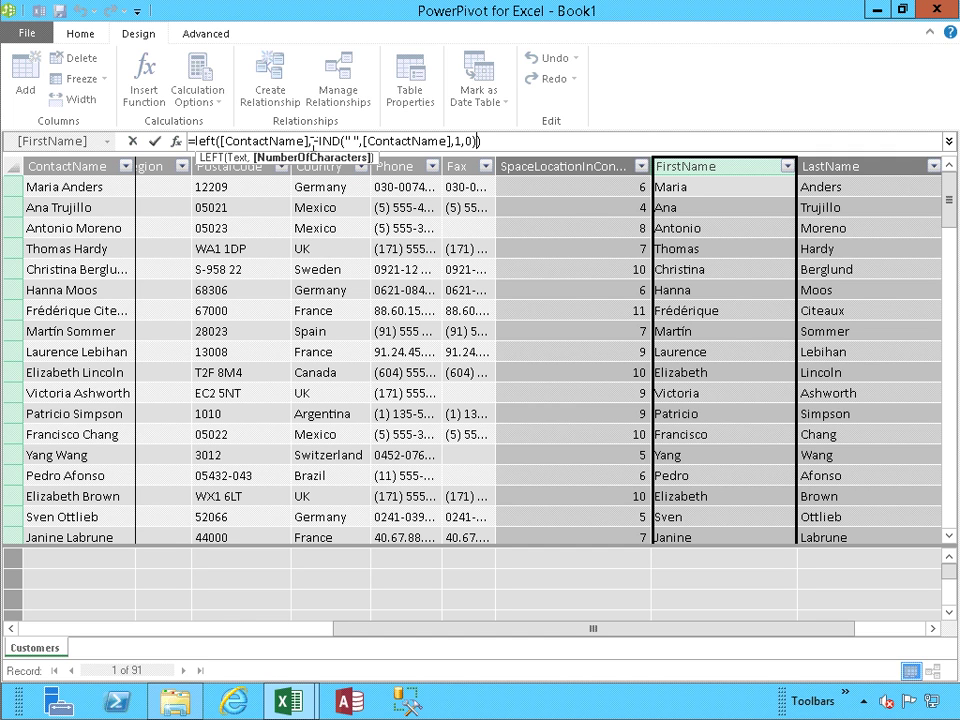
key("Return")
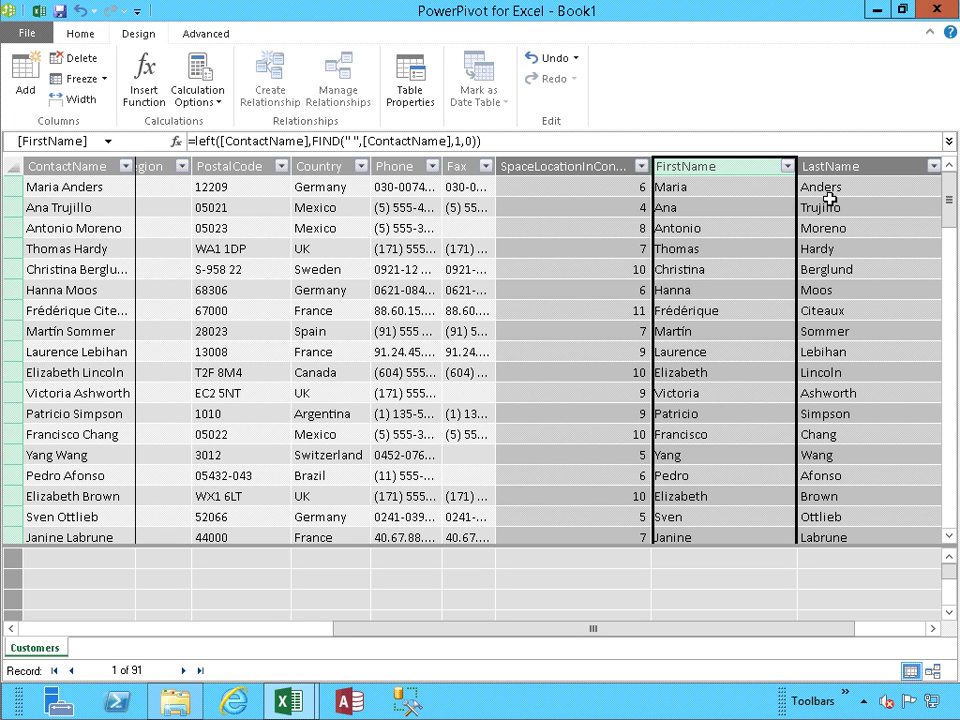
Replace [SpaceLocationInContactName] in the LastName formula with FIND(" ",[ContactName],1,0).
left_click(830, 166)
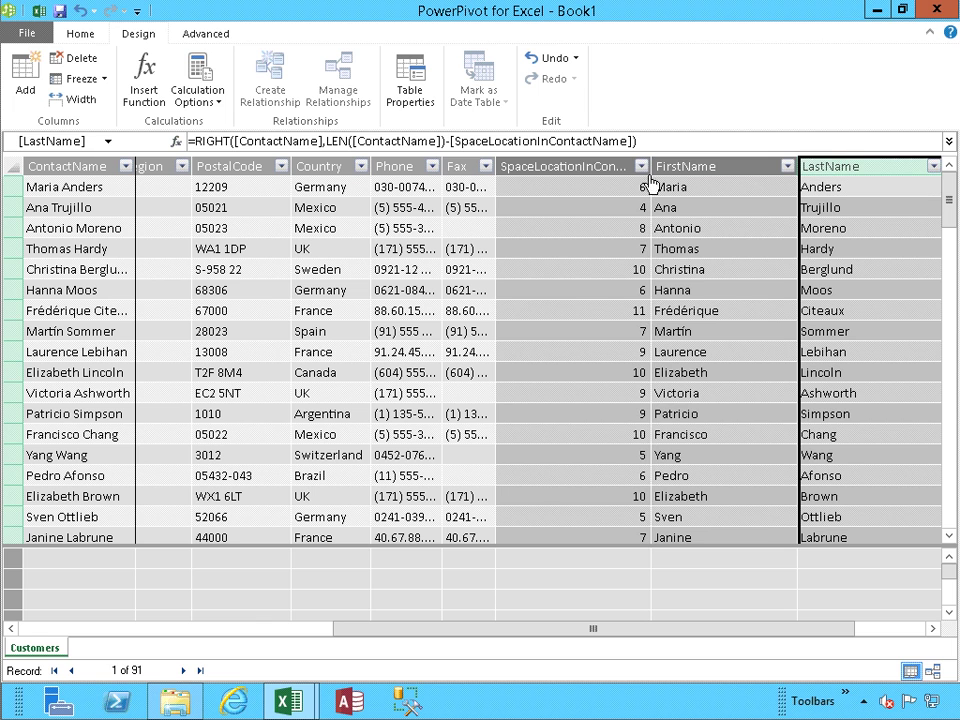
left_click(451, 141)
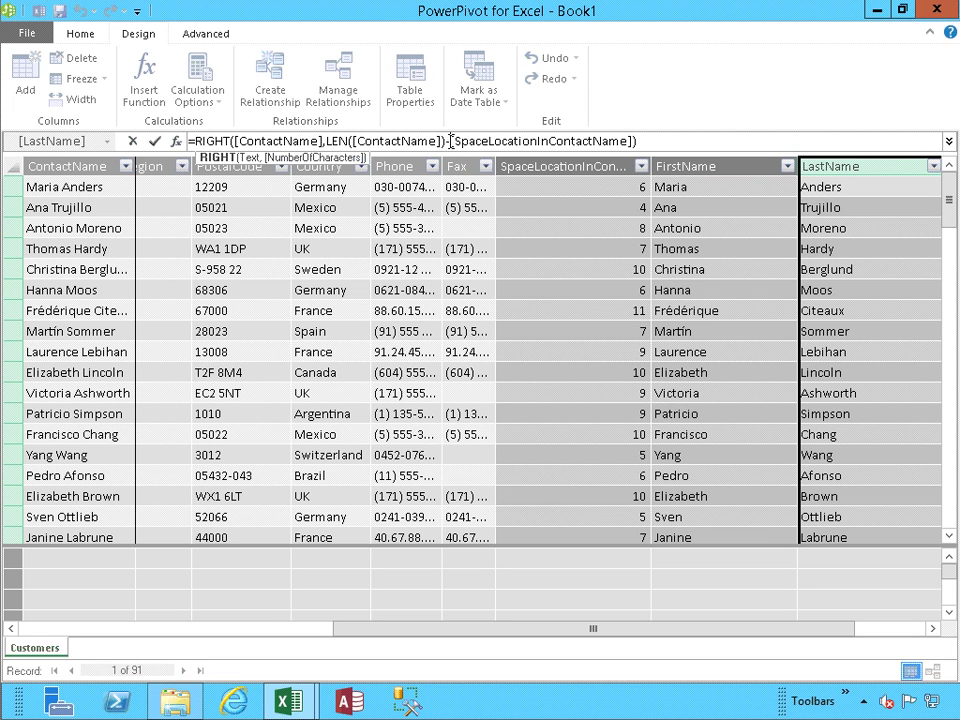
key("shift+End")
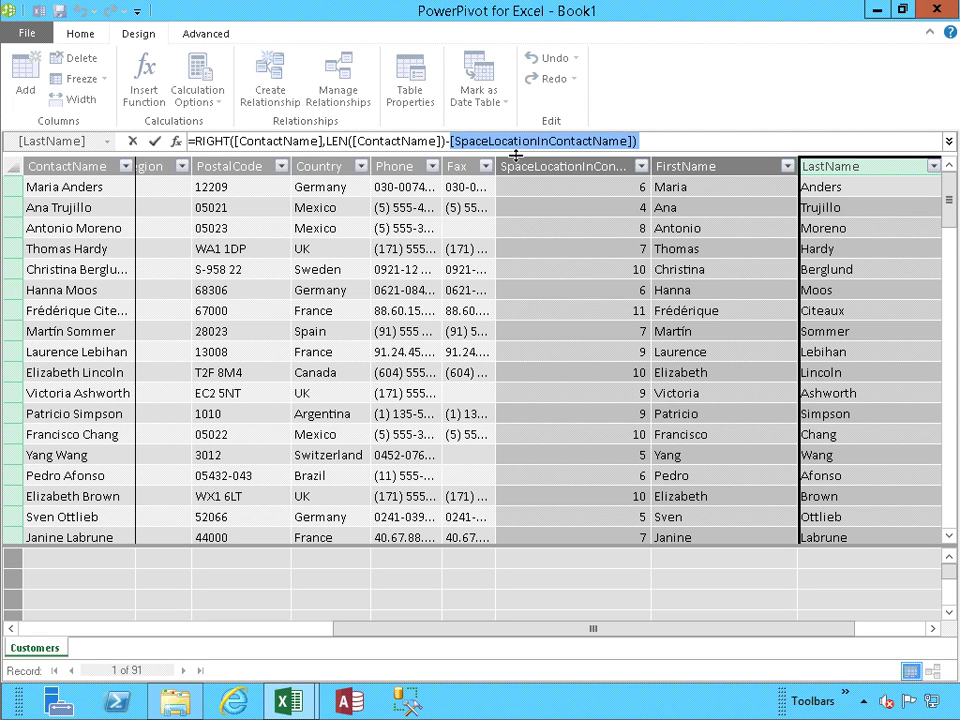
key("ctrl+v")
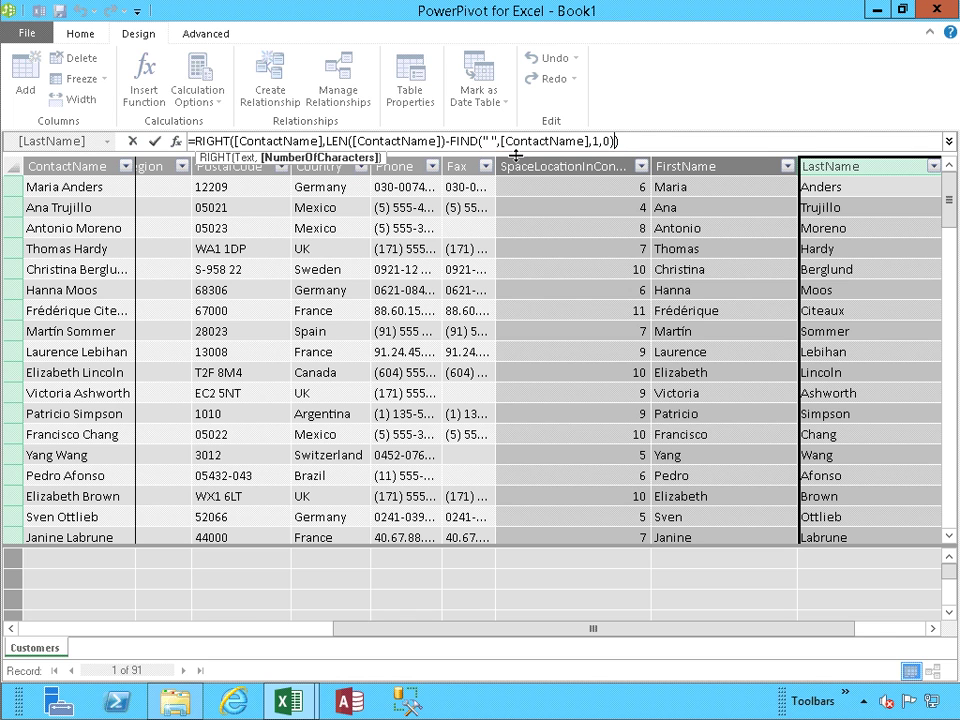
key("Return")
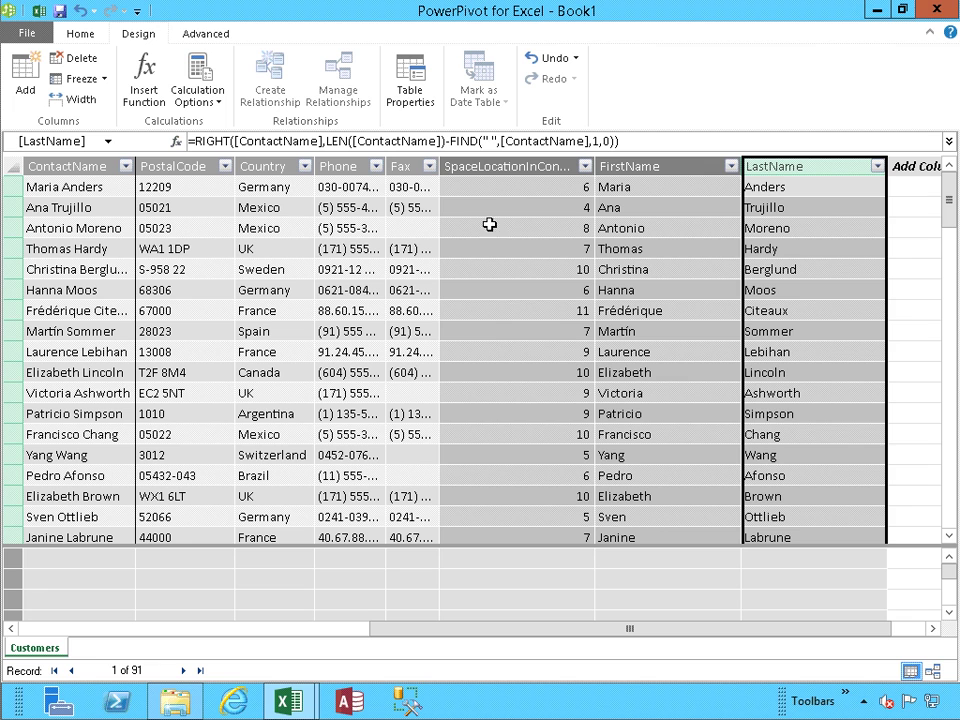
Delete the SpaceLocationInContactName column and confirm the LastName formula still works.
left_click(506, 170)
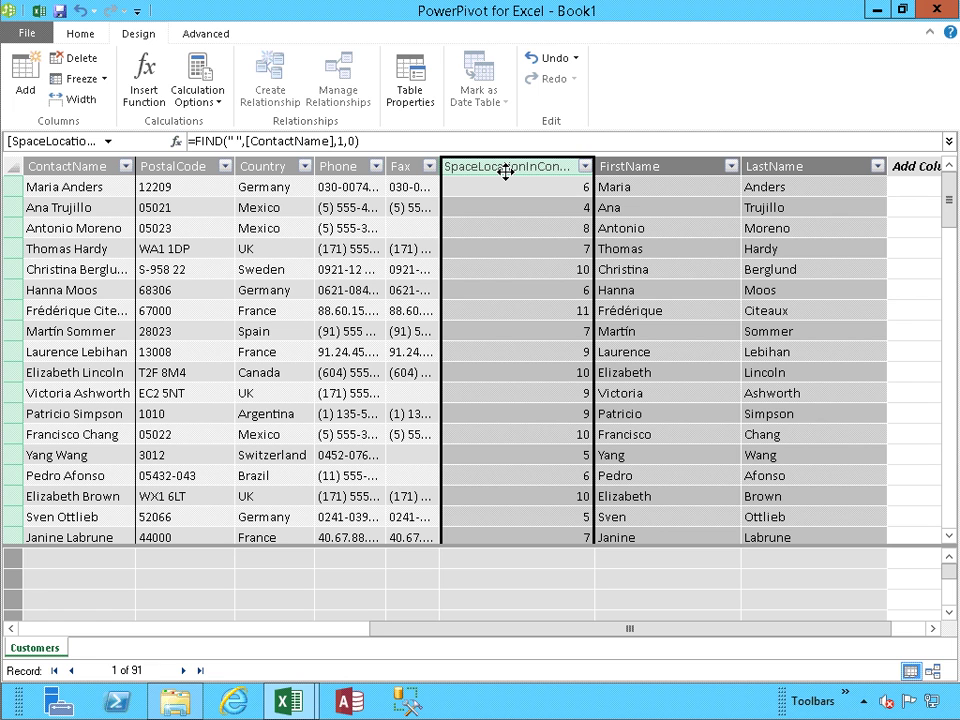
right_click(506, 170)
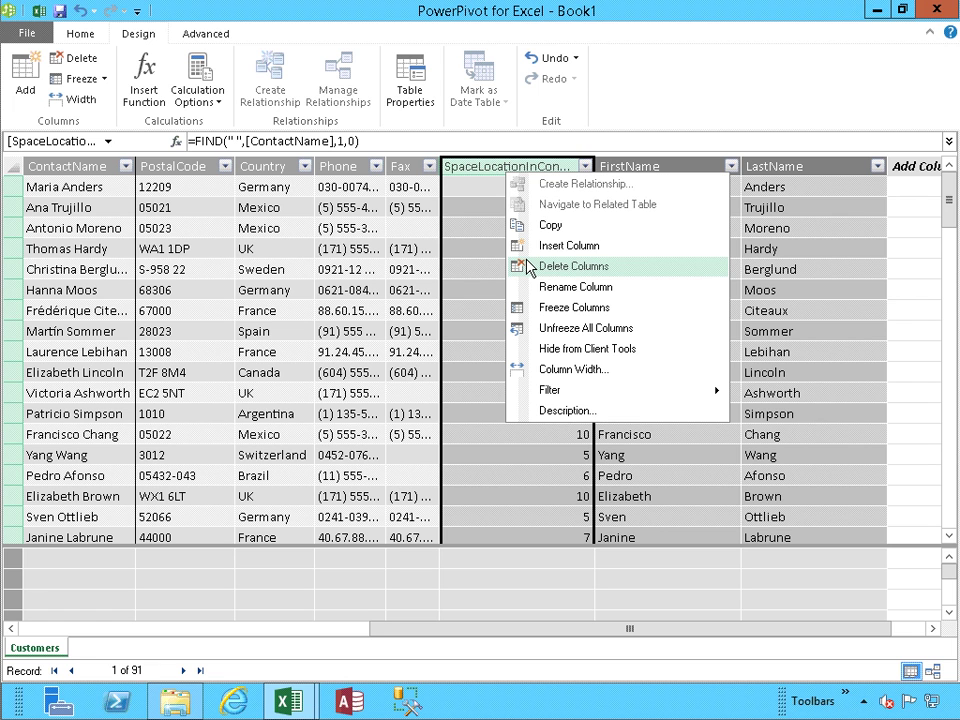
left_click(573, 266)
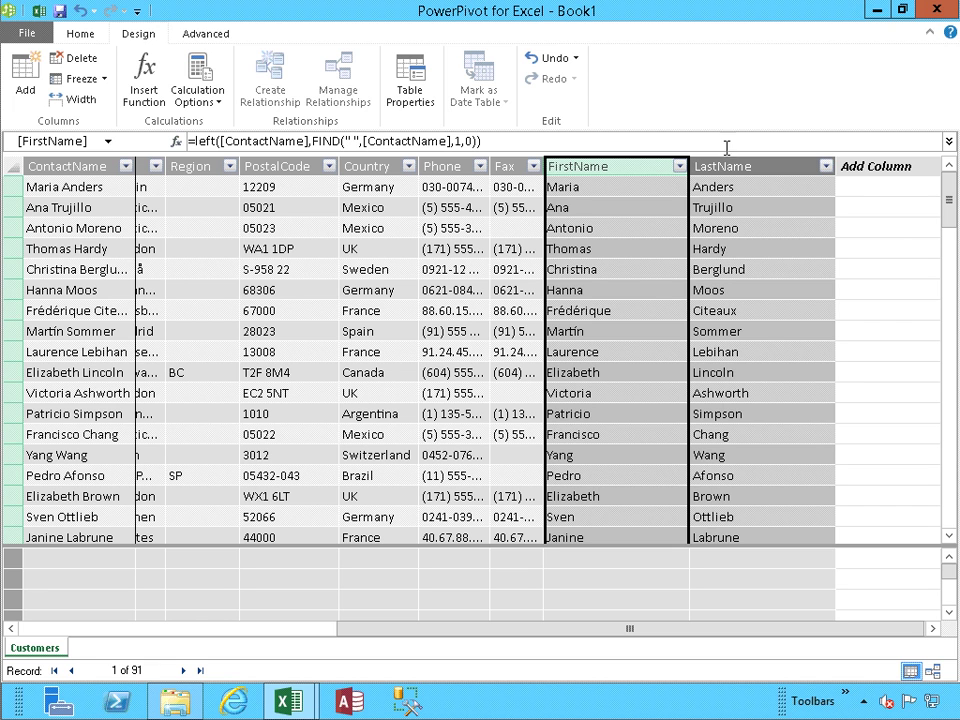
left_click(717, 168)
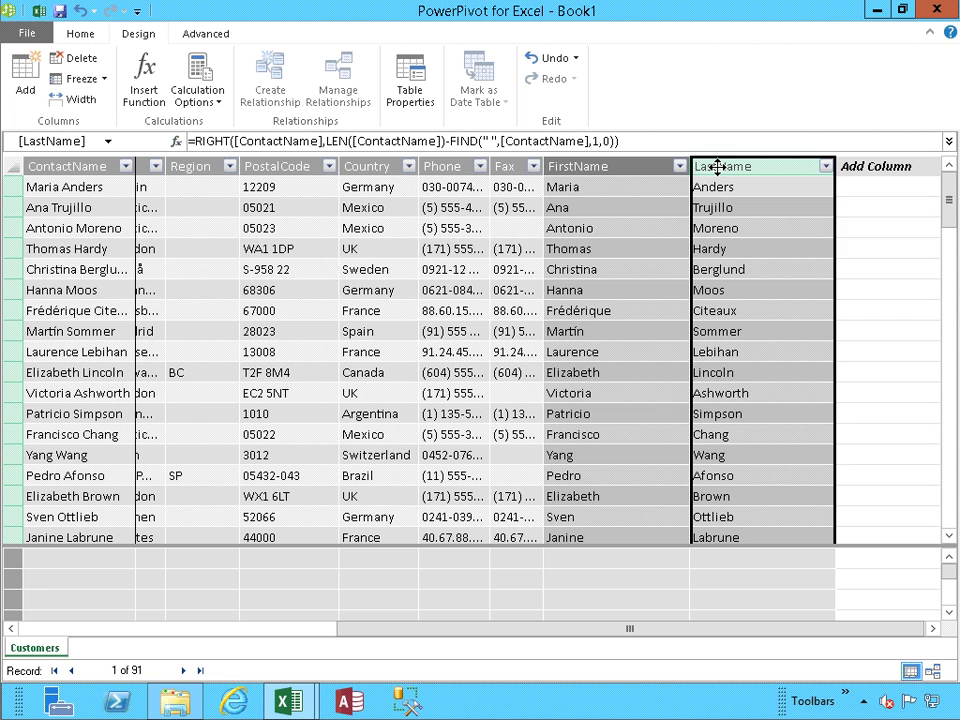
Insert a PivotTable on a new worksheet from the external DataFeed Northwind connection.
left_click(41, 12)
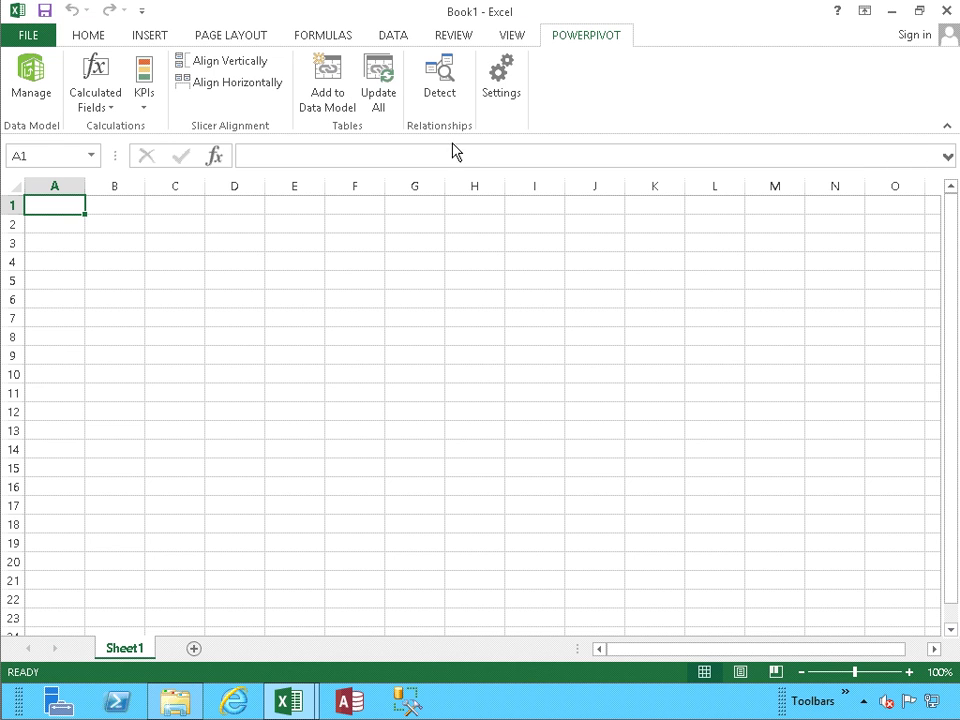
left_click(148, 40)
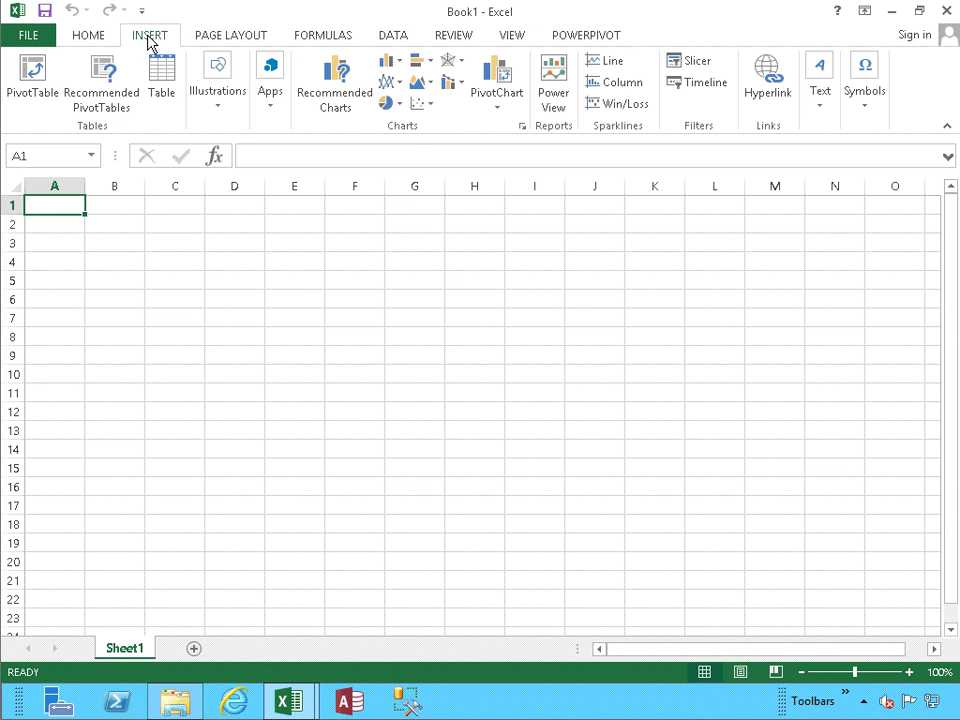
left_click(36, 90)
left_click(534, 276)
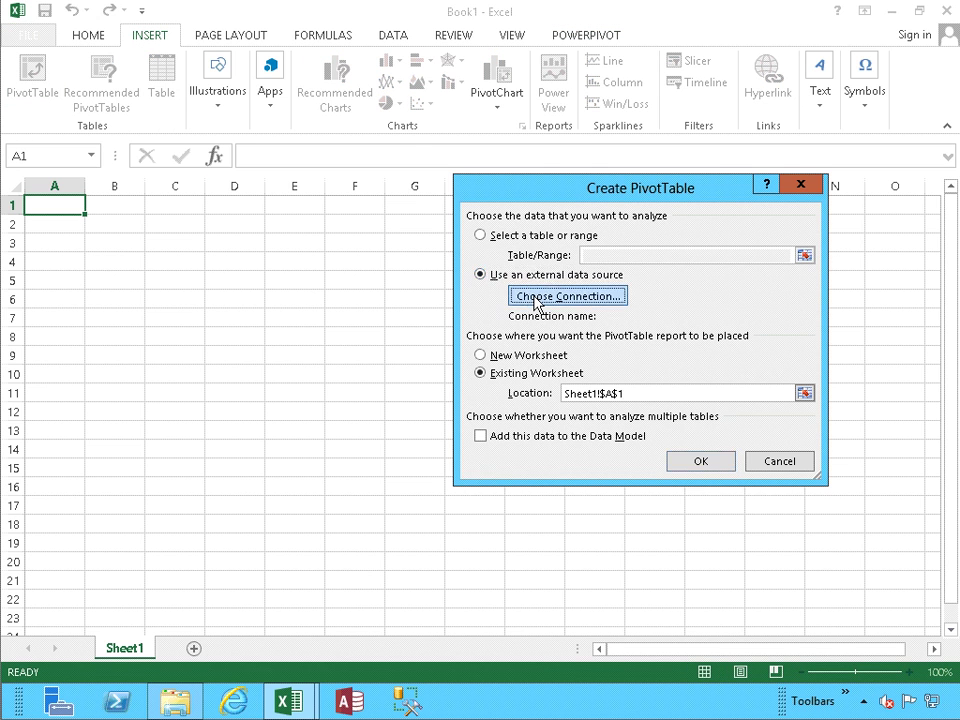
left_click(537, 297)
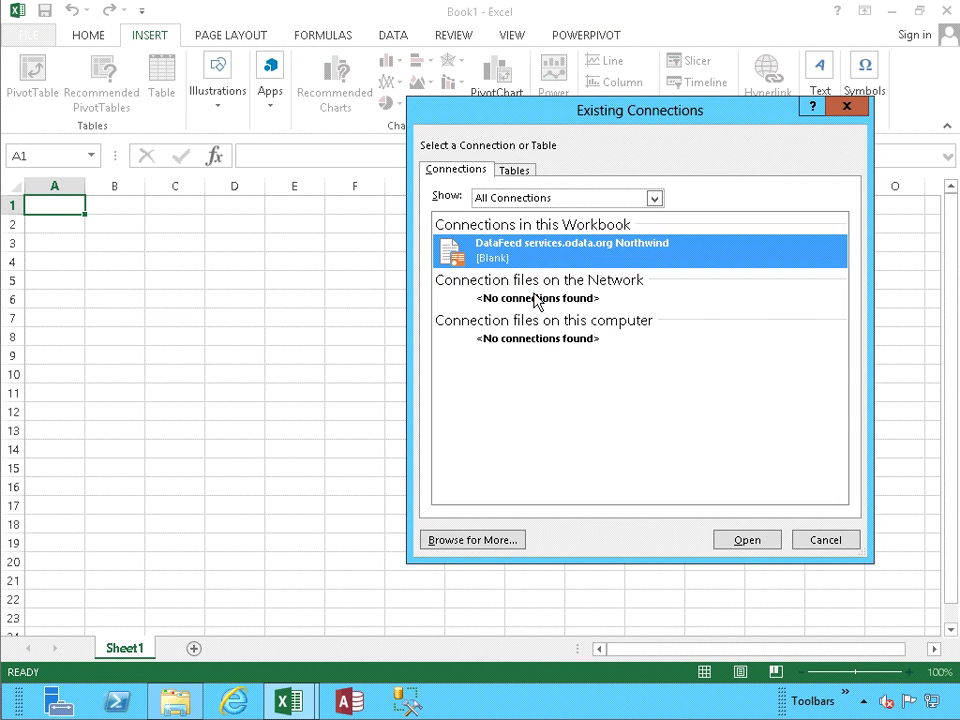
left_click(748, 540)
left_click(489, 356)
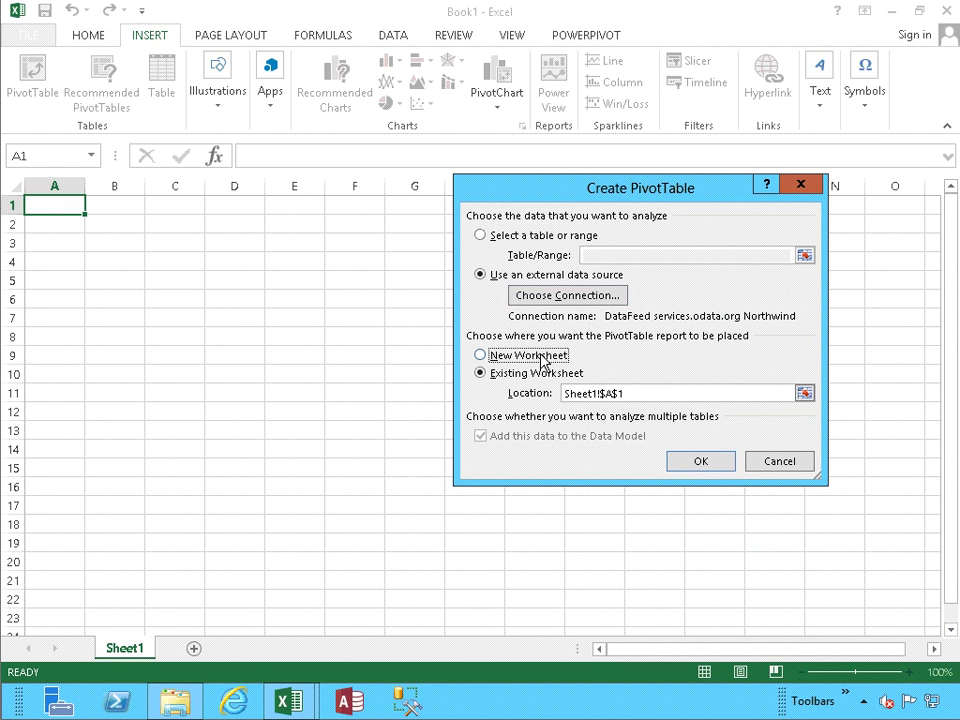
left_click(694, 463)
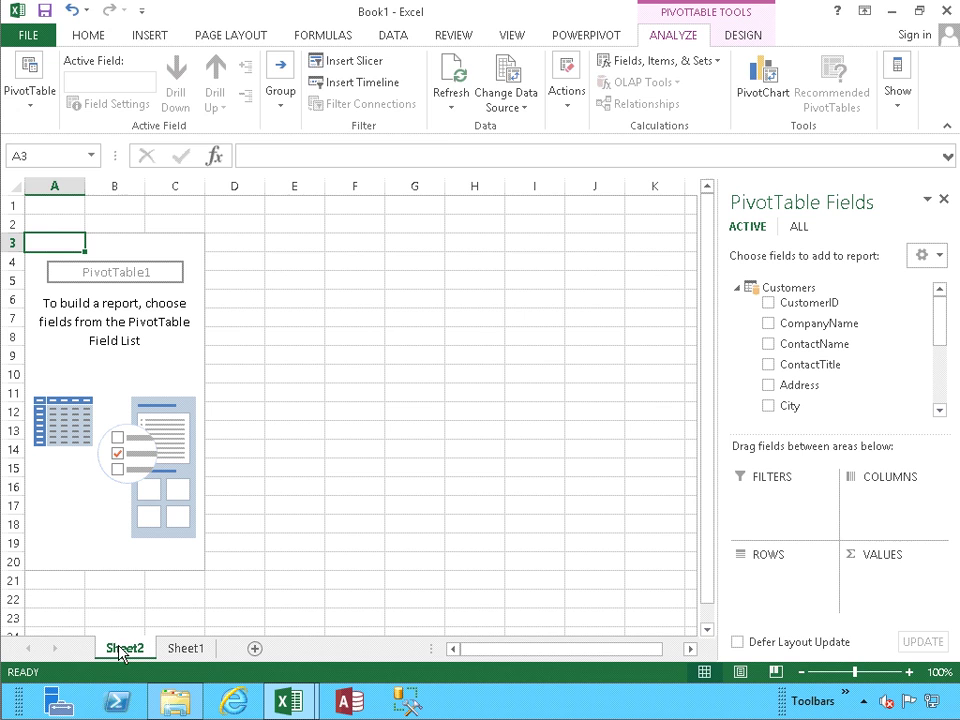
Rename the new sheet to 'Customer Contacts'.
double_click(124, 648)
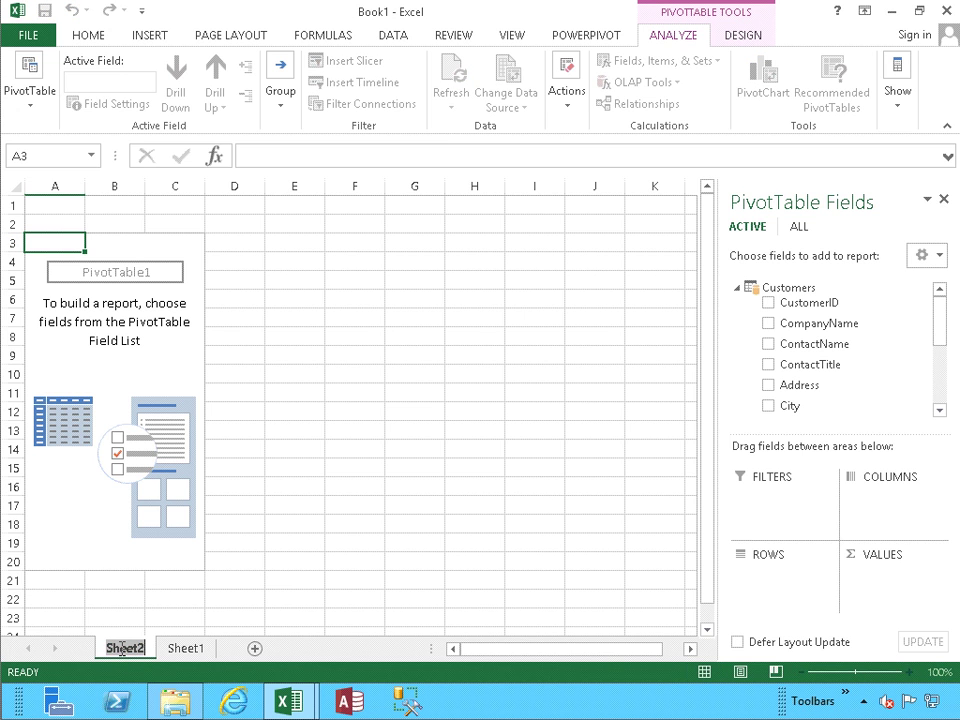
type("Contacts")
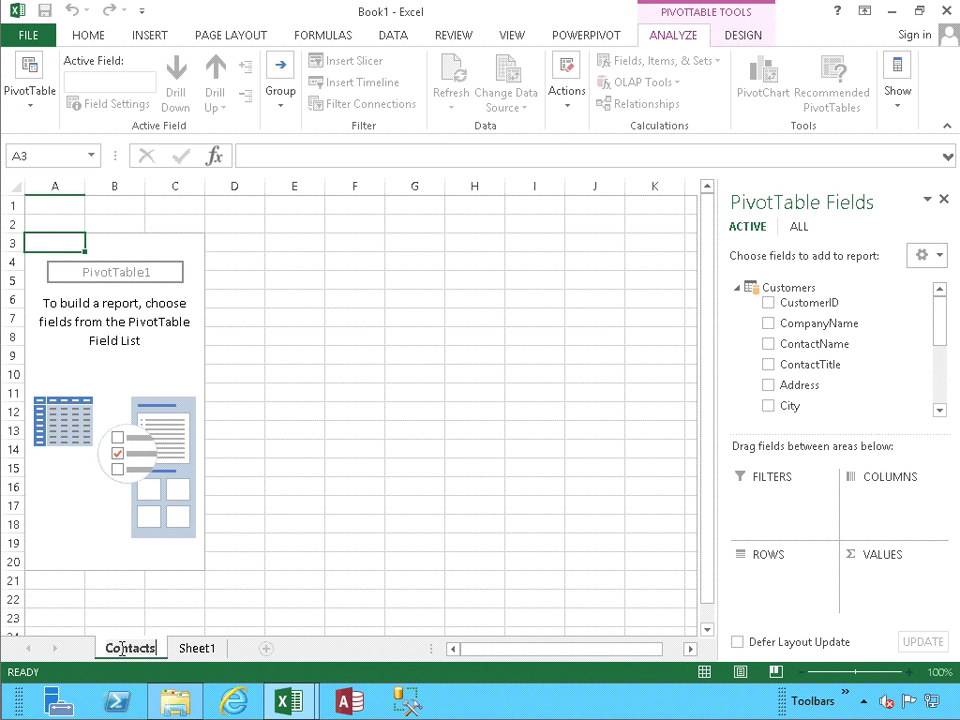
key("BackSpace")
key("BackSpace")
key("BackSpace")
key("BackSpace")
key("BackSpace")
key("BackSpace")
key("BackSpace")
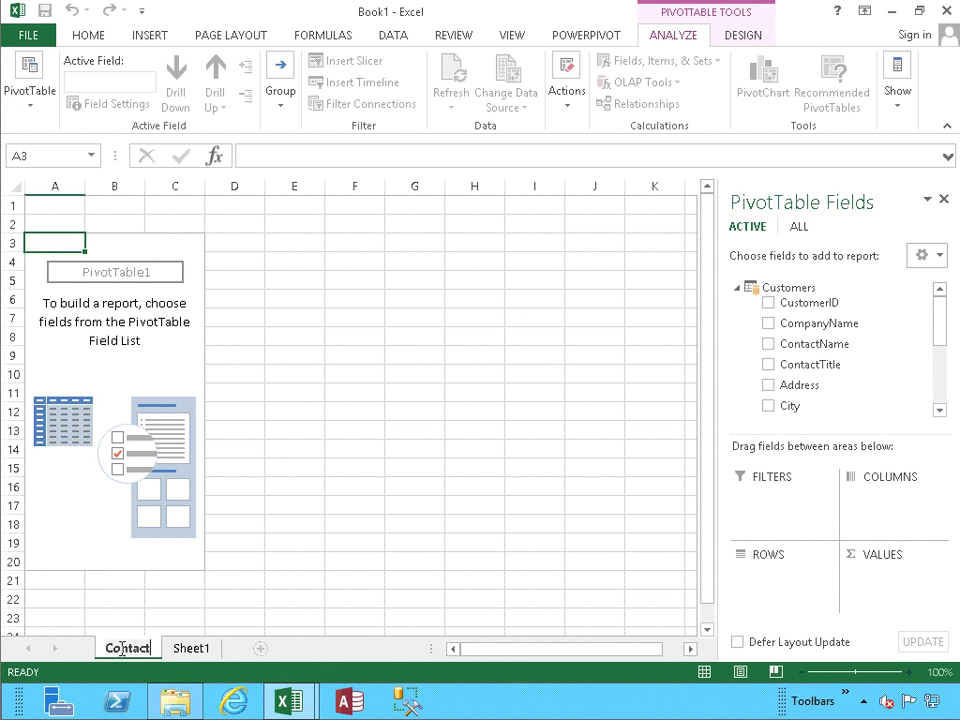
type("ustomer Contacts")
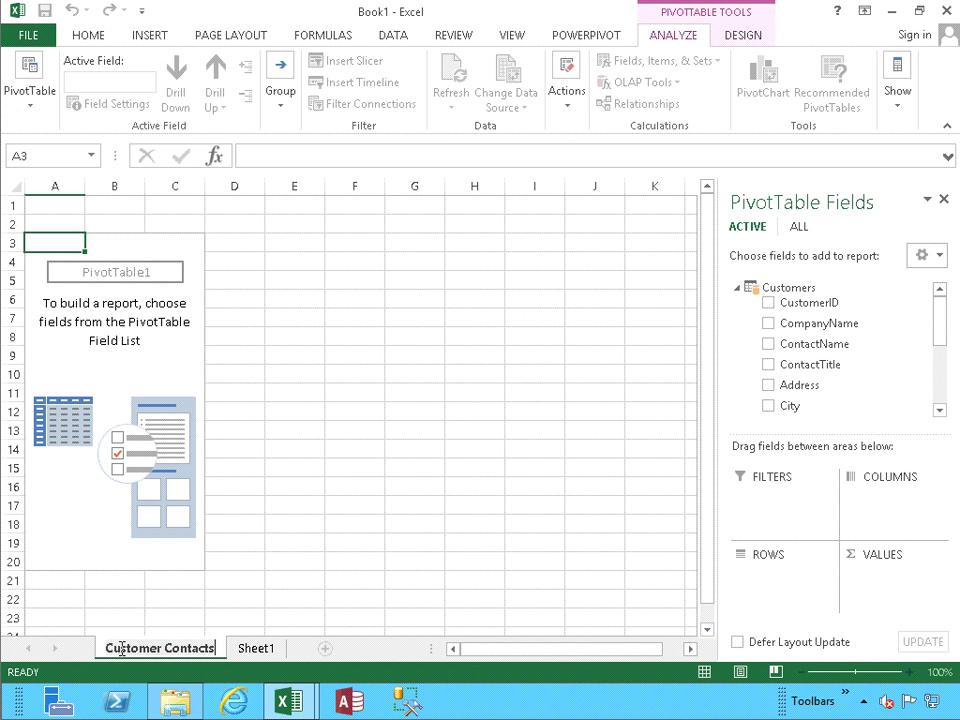
key("Return")
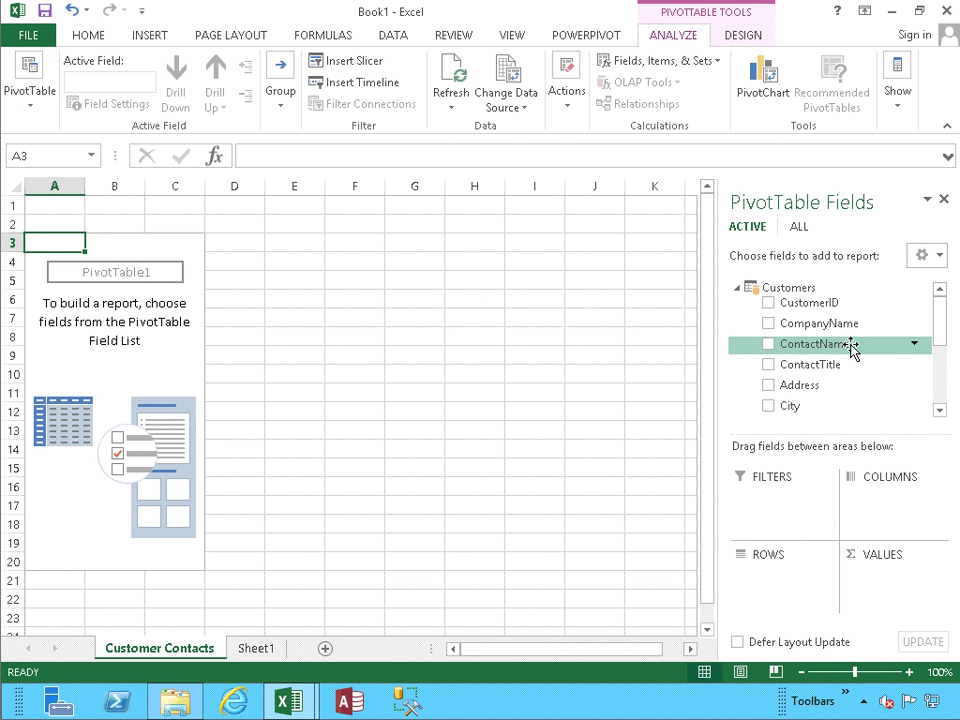
Try FirstName and LastName as row fields, then use ContactName as the only row label.
left_click(768, 345)
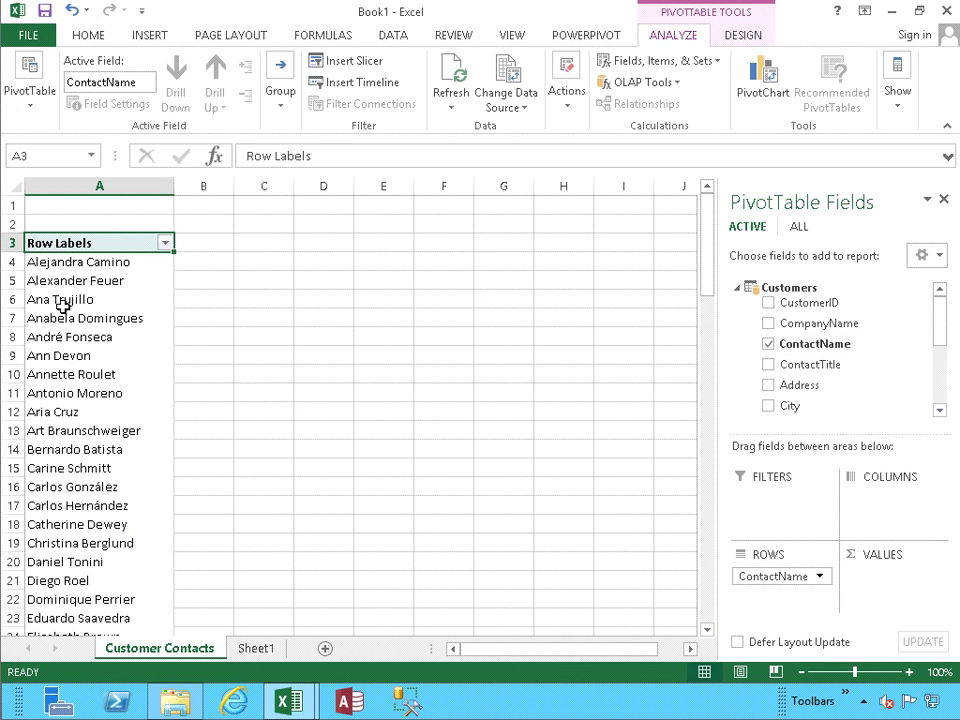
left_click(769, 345)
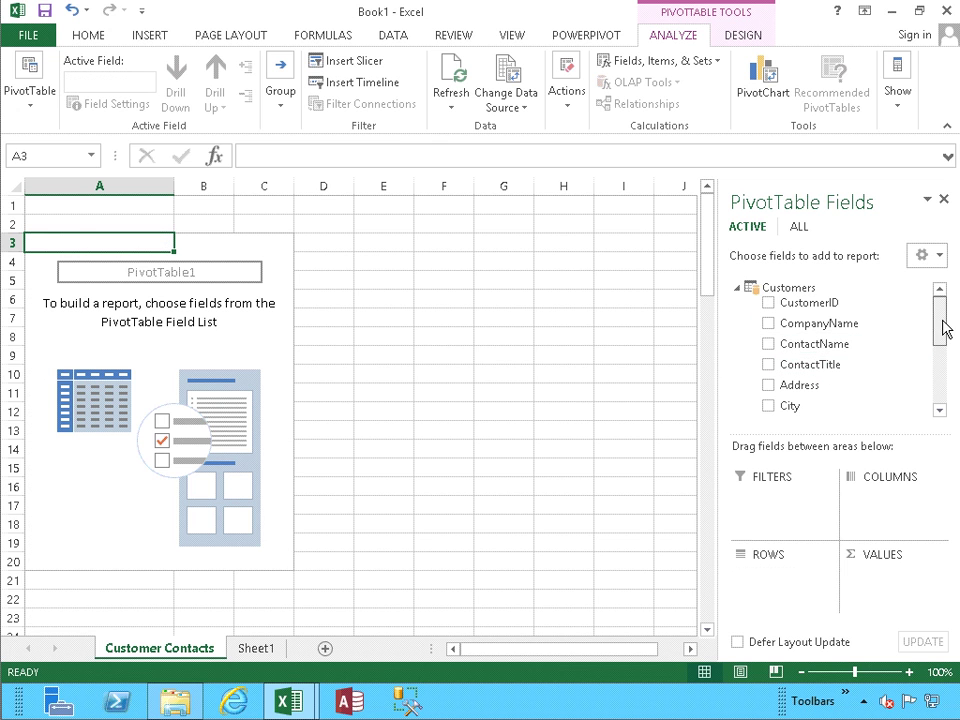
left_click_drag(943, 326, 940, 402)
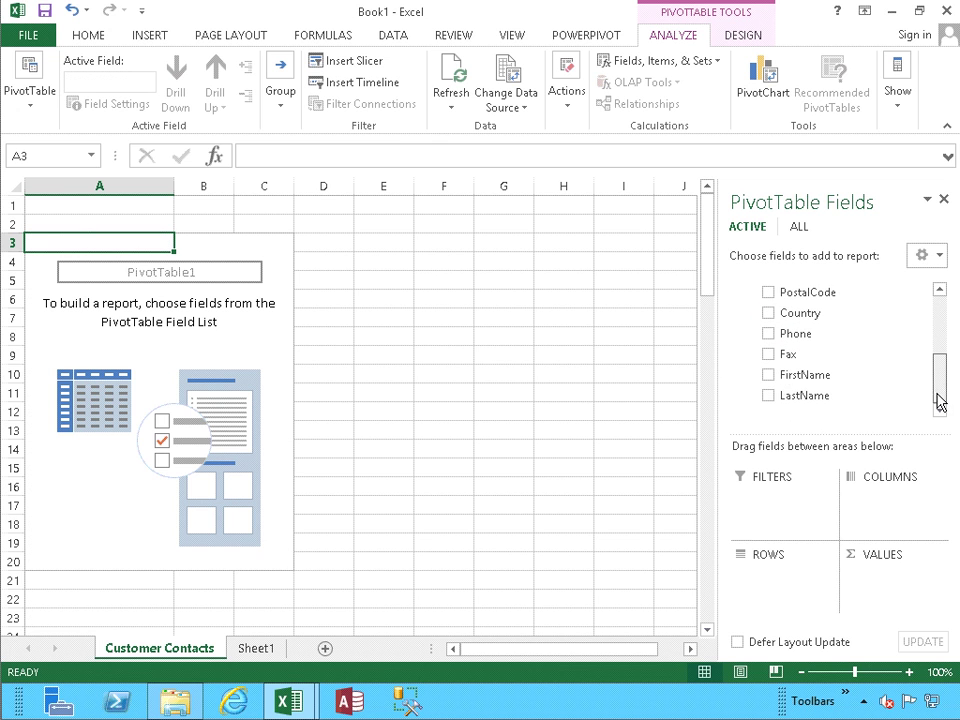
left_click(769, 377)
left_click(768, 396)
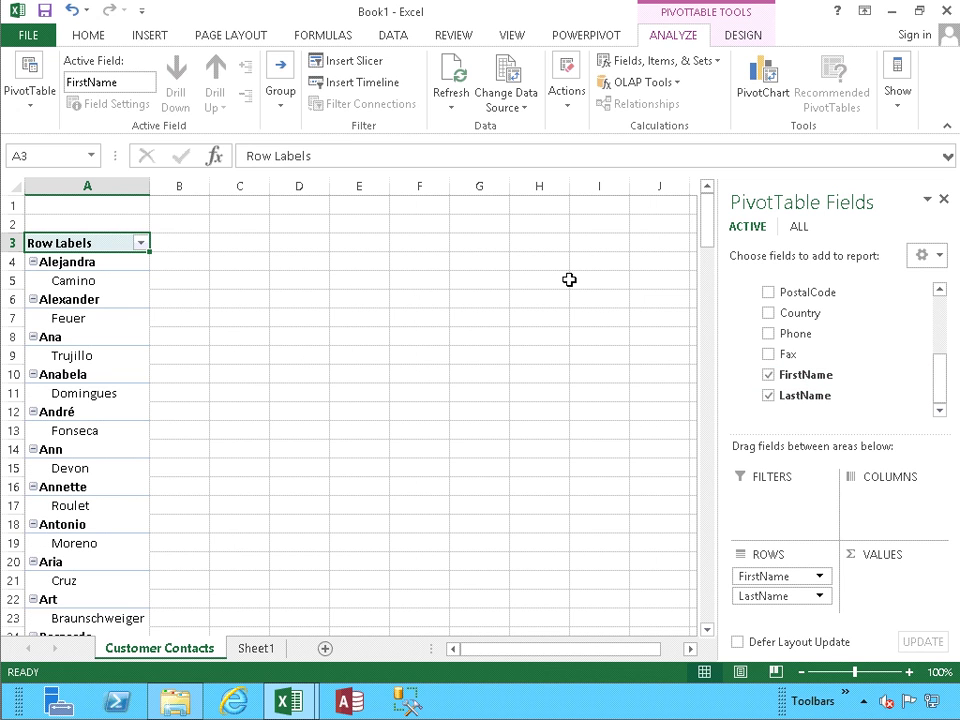
left_click(768, 396)
left_click(768, 378)
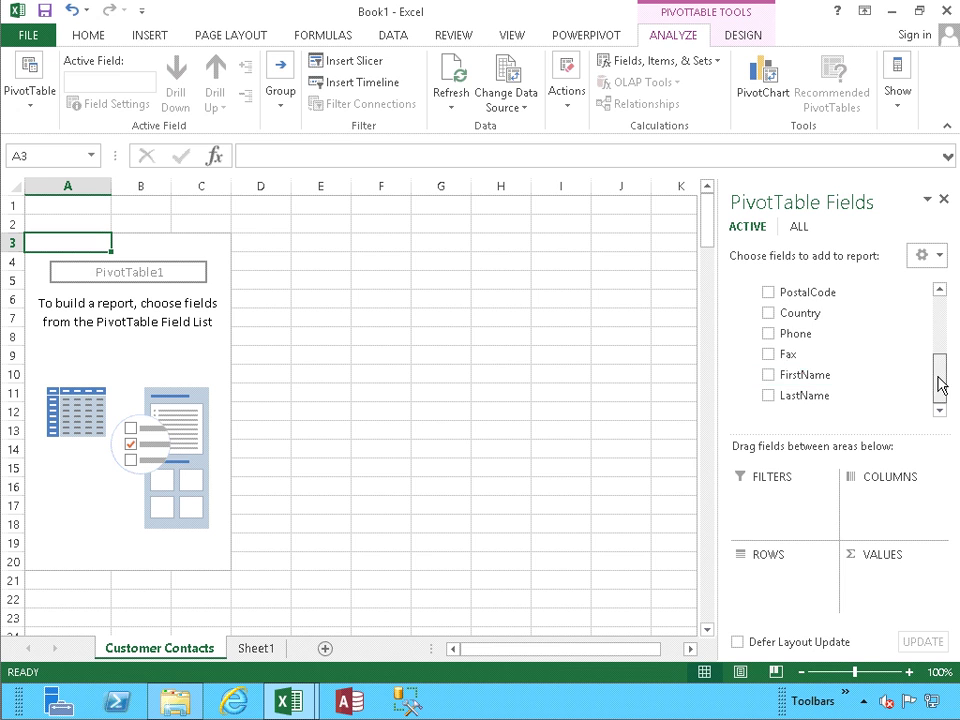
left_click_drag(936, 386, 938, 313)
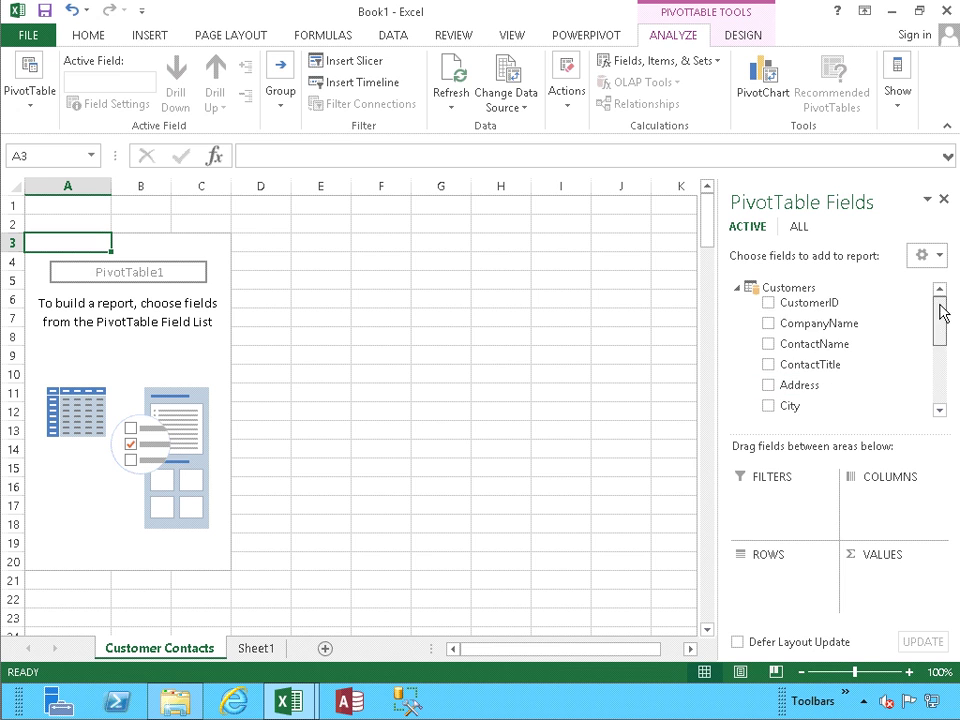
left_click(768, 344)
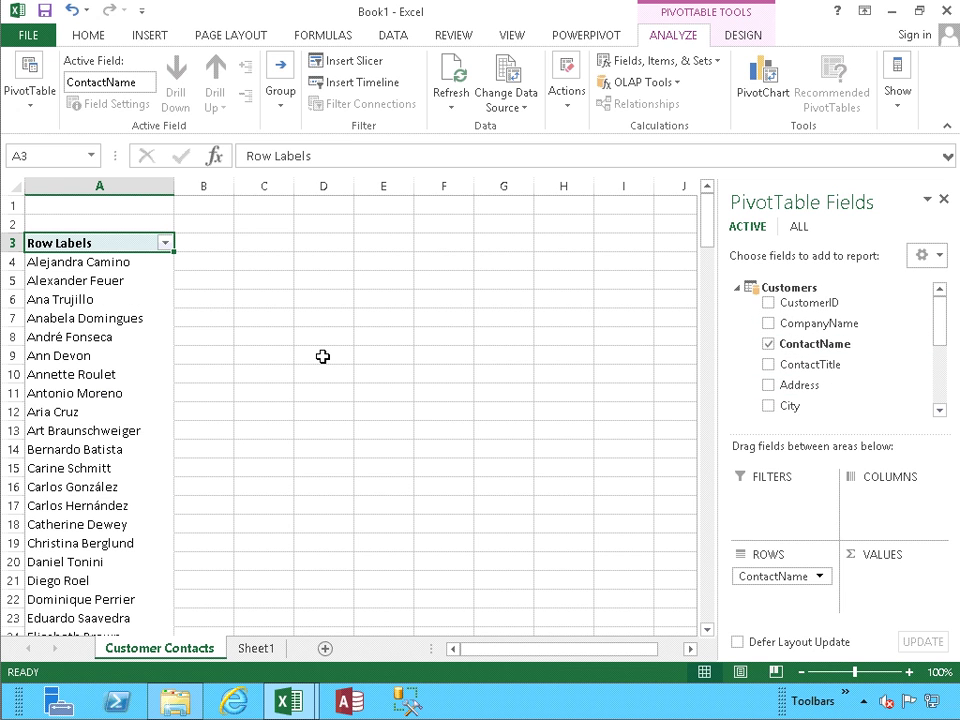